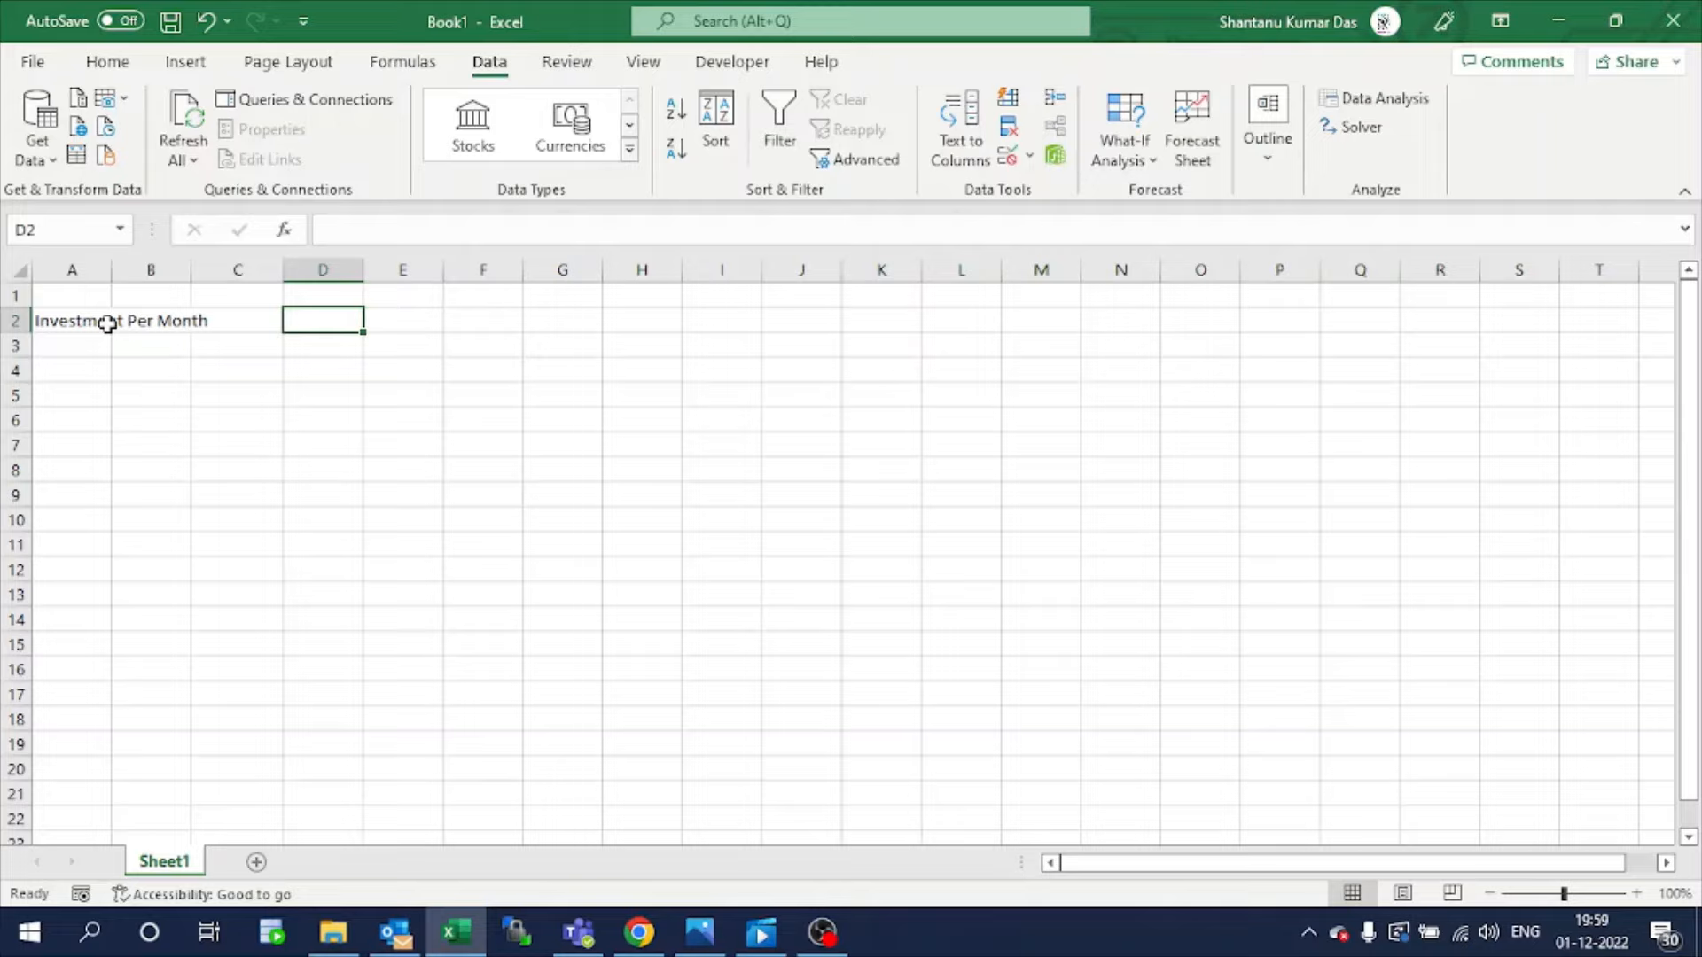
# Enter -300 in cell D2 as the investment per month.
pyautogui.write('-')
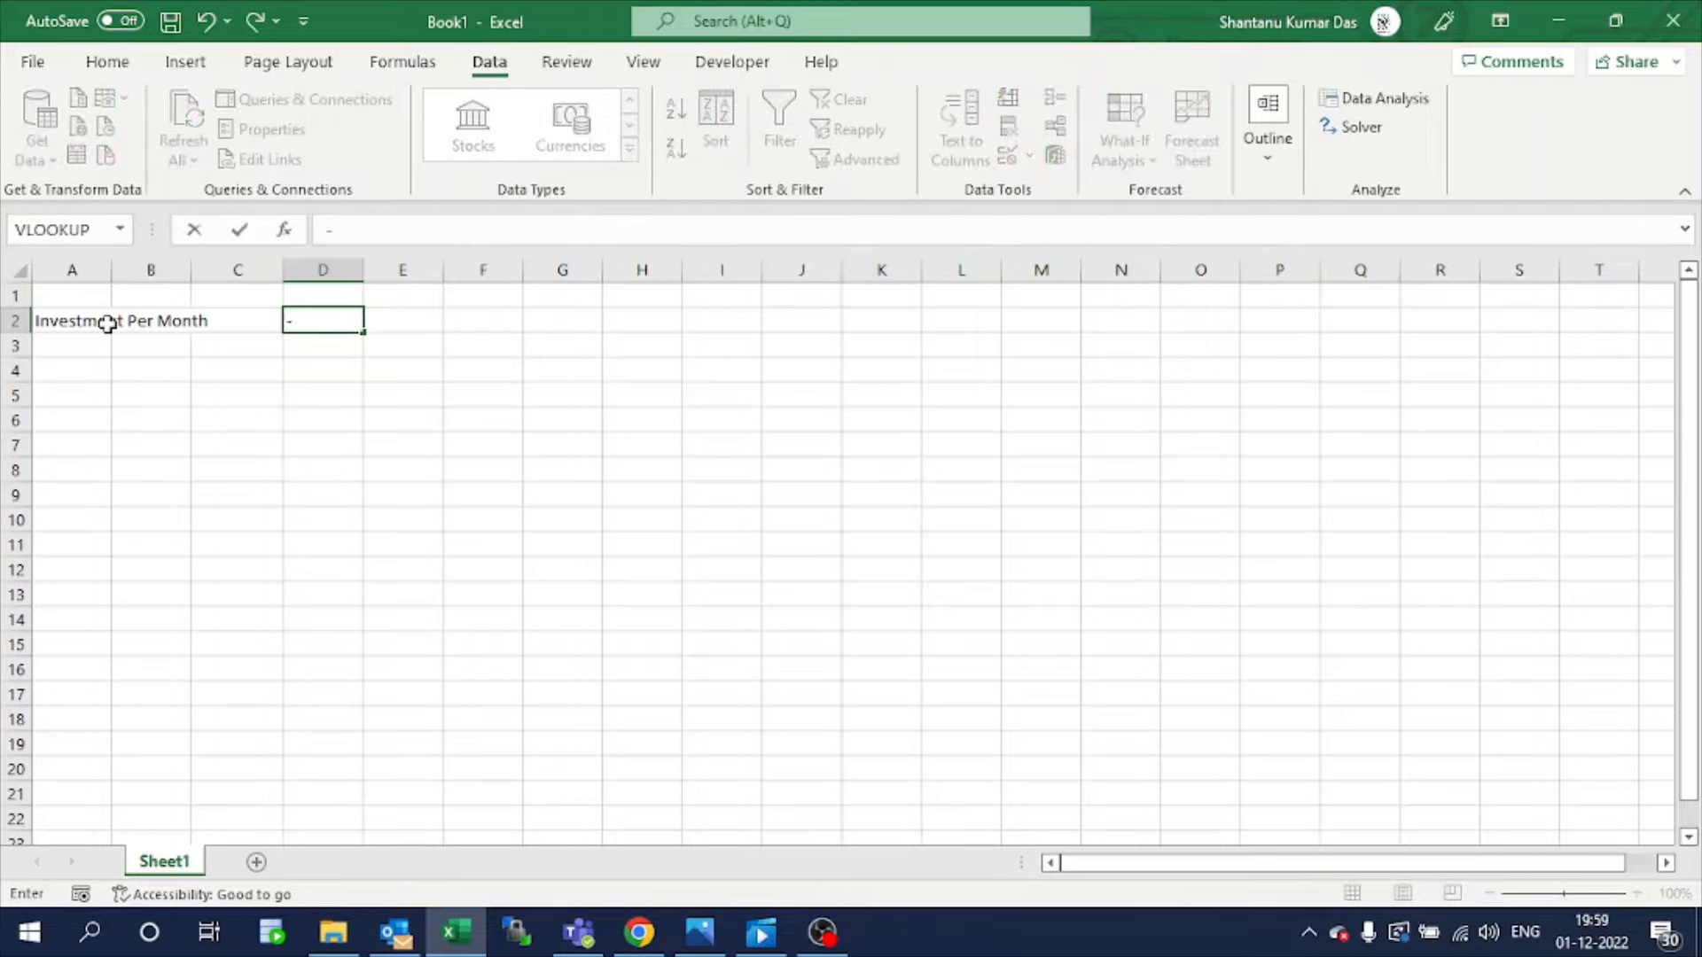
pyautogui.write('2300')
pyautogui.press('Return')
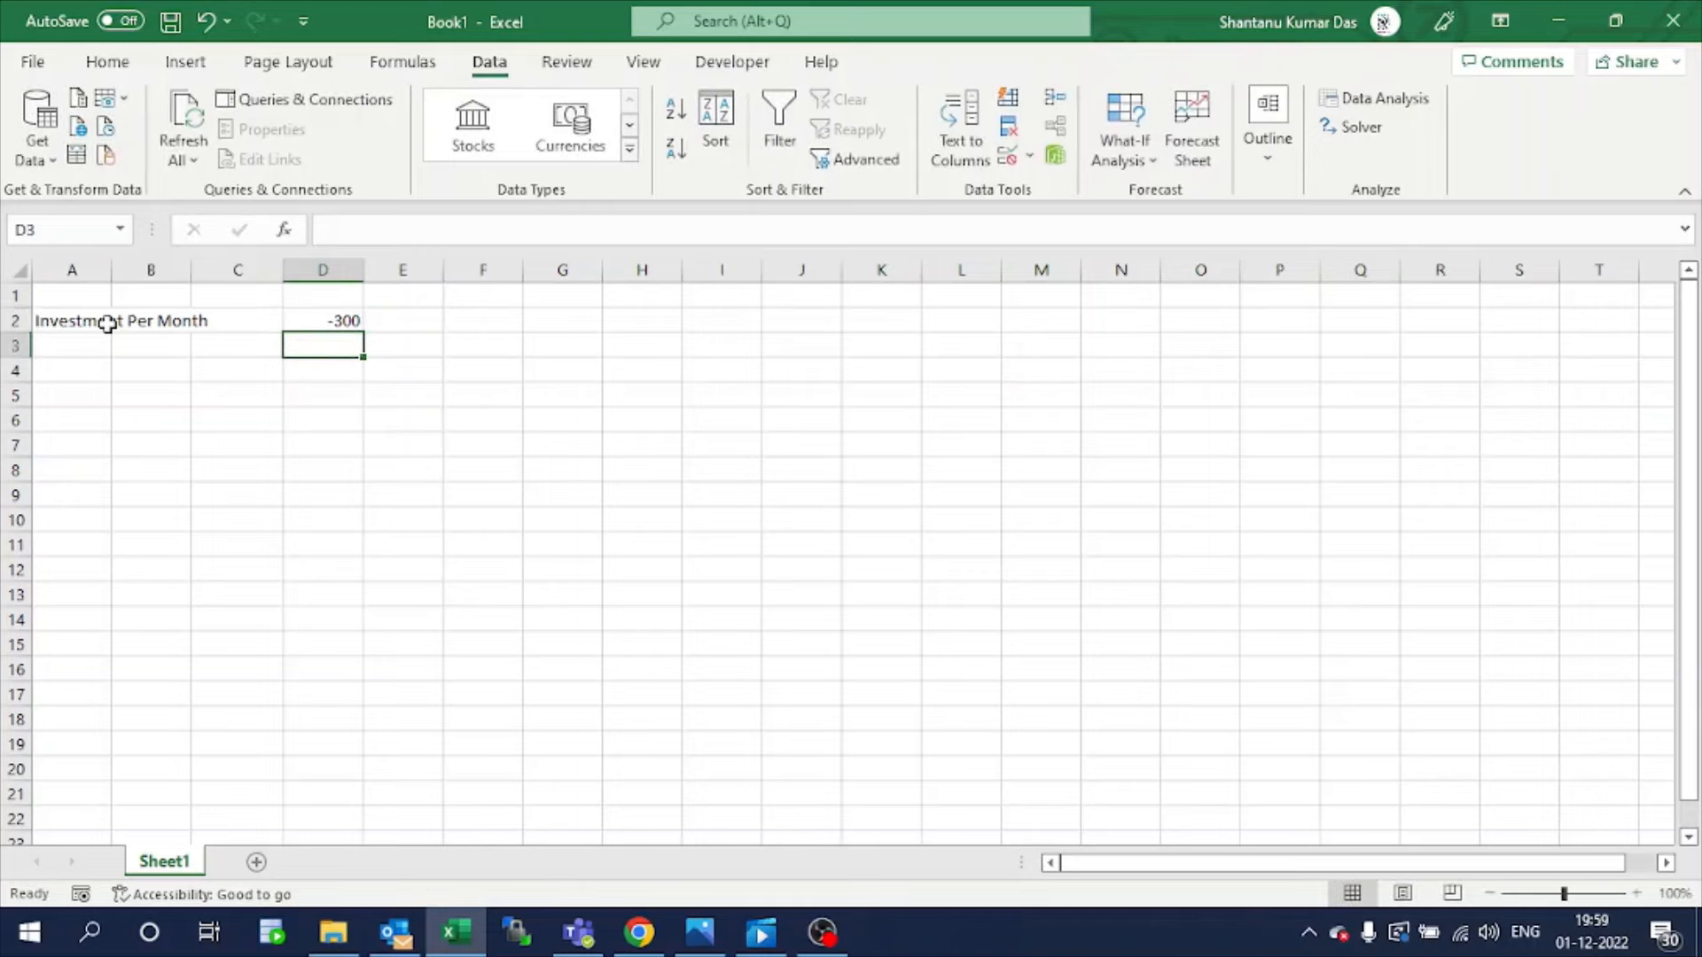
# Format D2 with the English (India) rupee accounting format and widen column D.
pyautogui.click(337, 321)
pyautogui.click(109, 64)
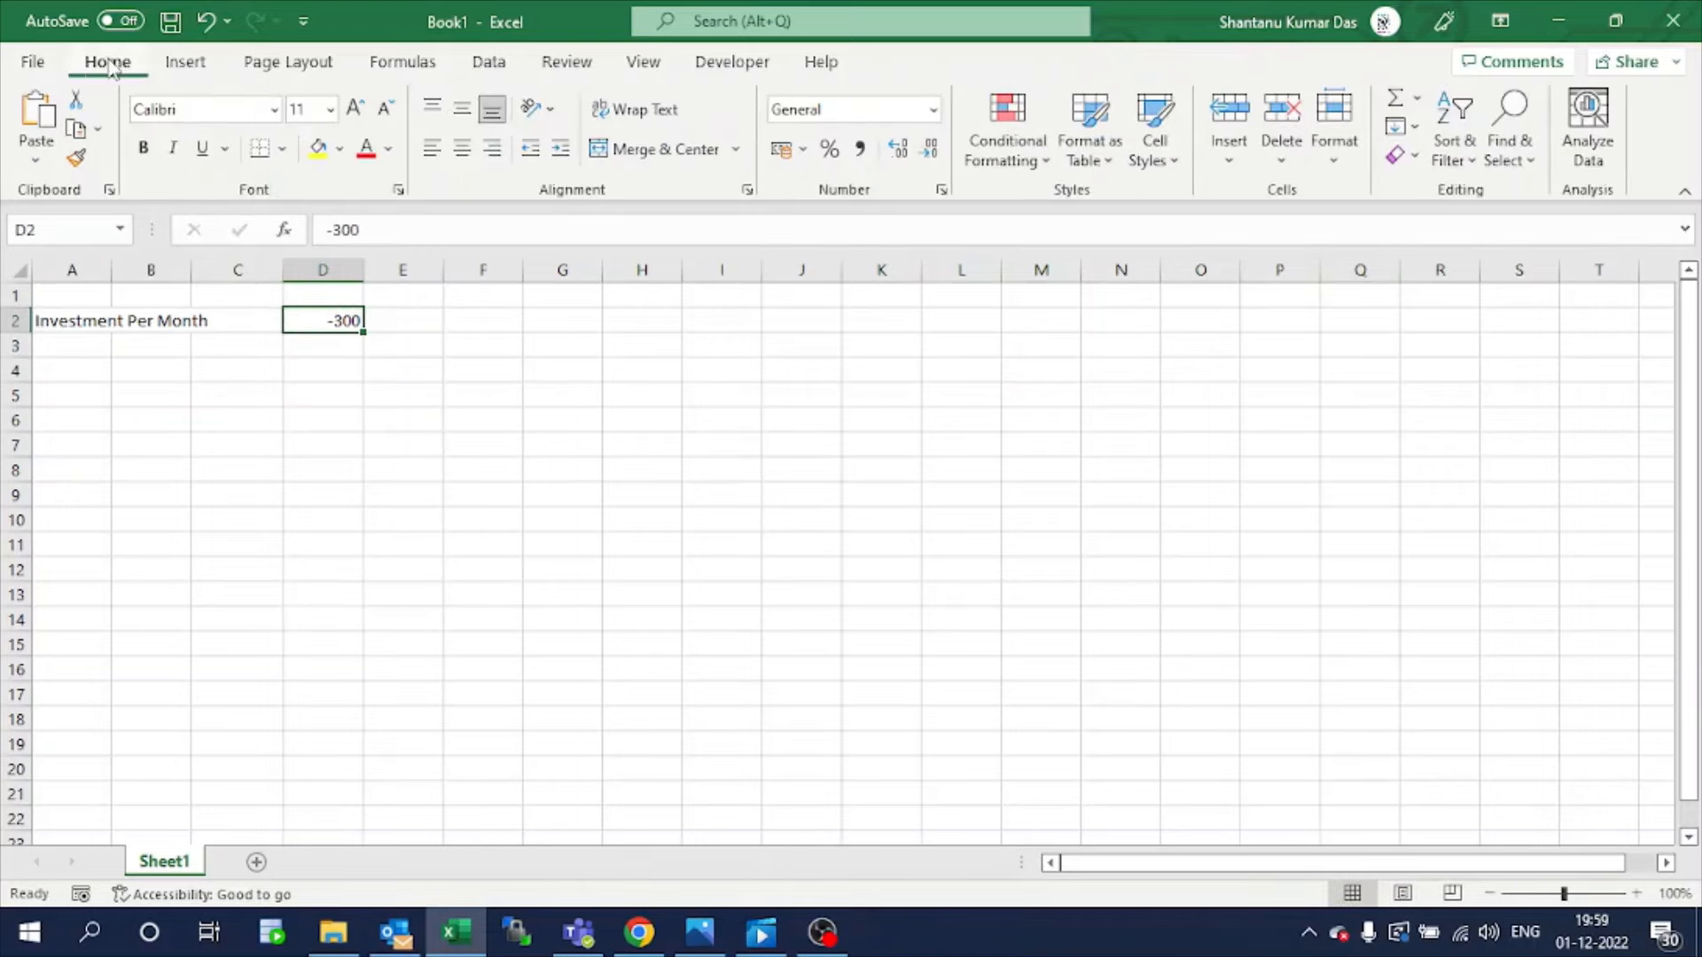
pyautogui.click(802, 149)
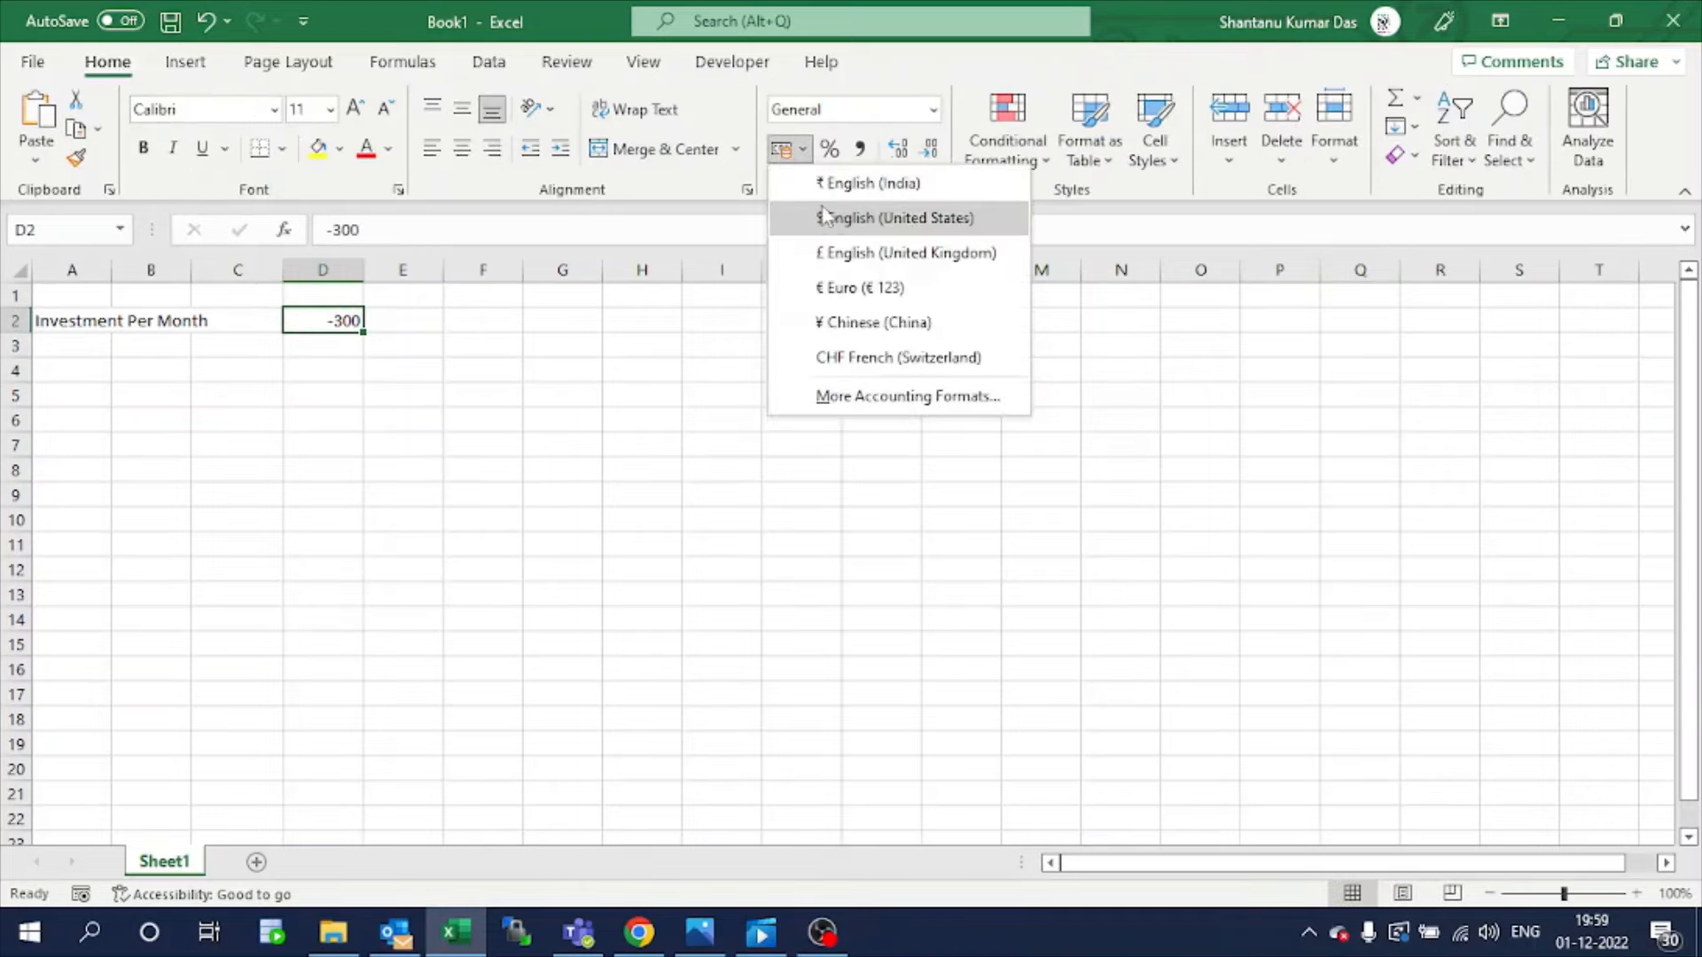
pyautogui.click(829, 183)
pyautogui.moveTo(369, 270); pyautogui.dragTo(439, 270)
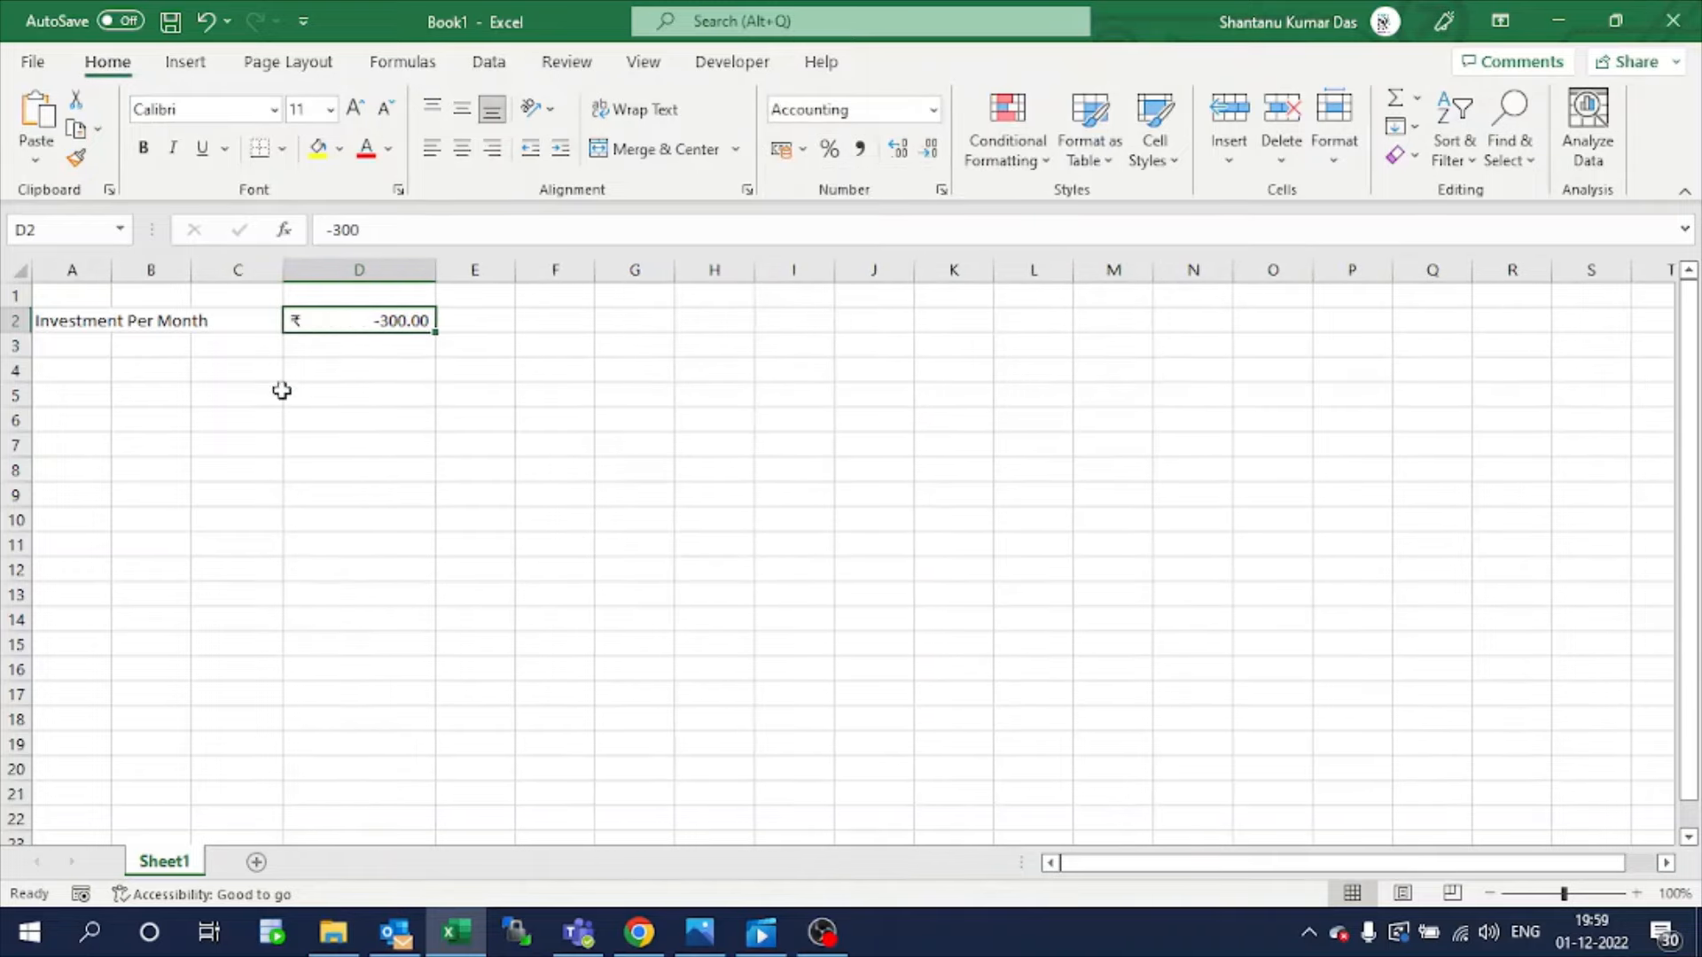
# Add the label "Year of Investment" in A4 and enter 20 in D4.
pyautogui.click(78, 366)
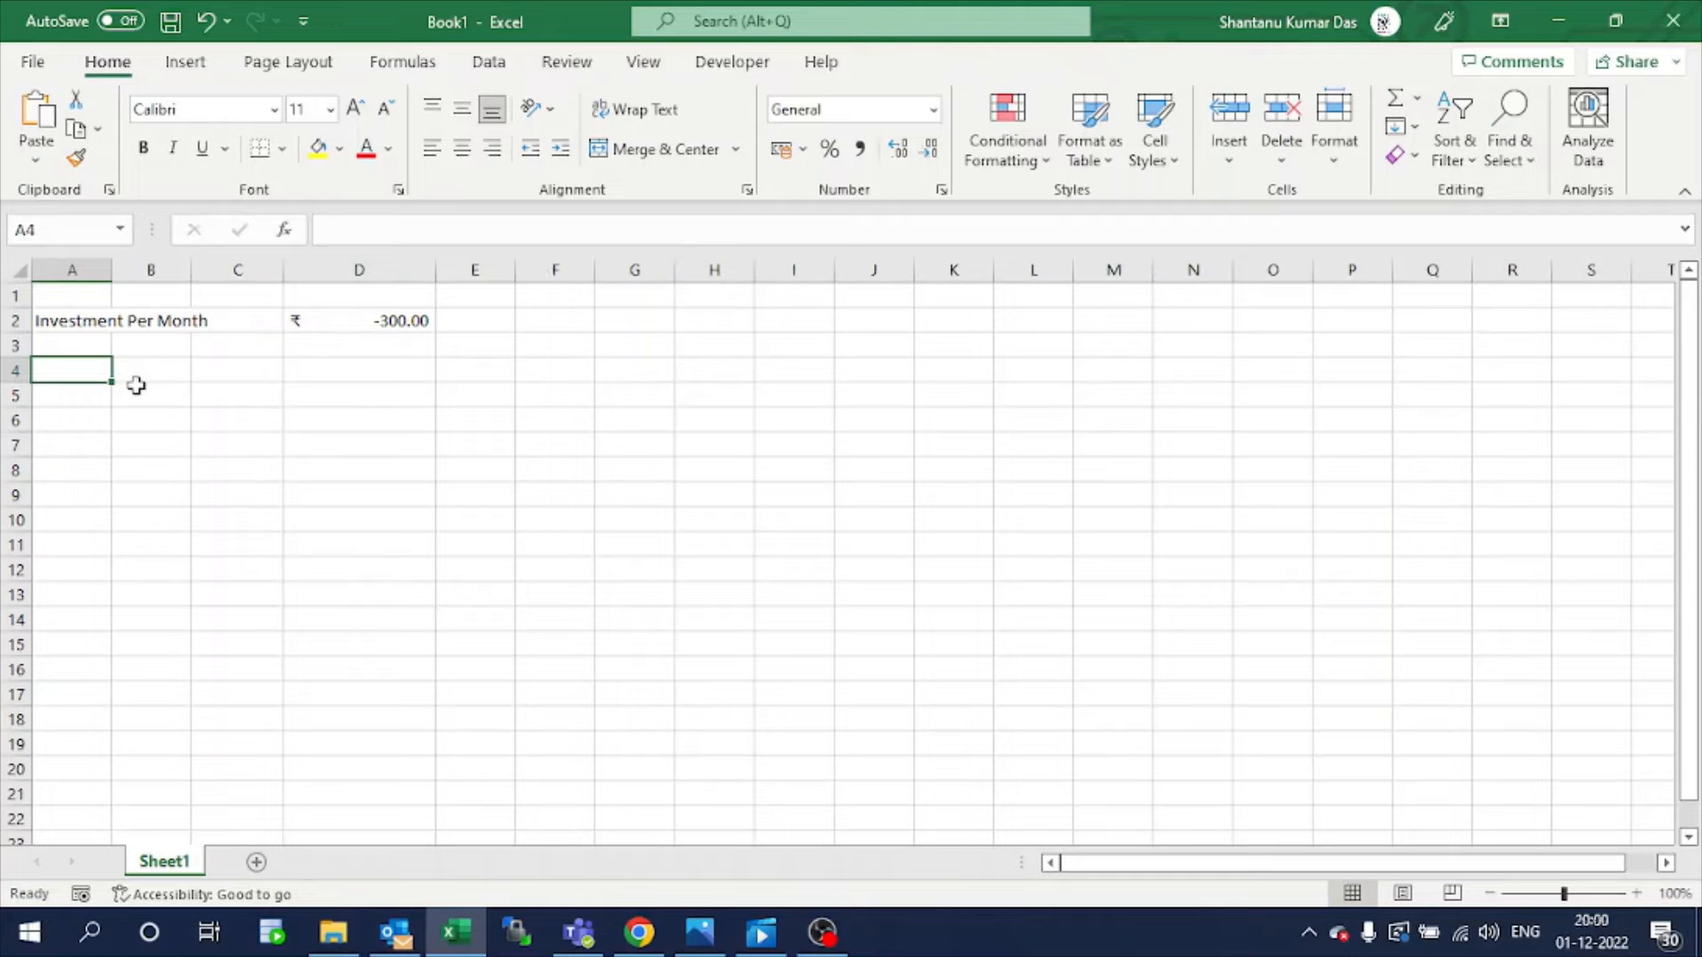
pyautogui.write('Year of Inves')
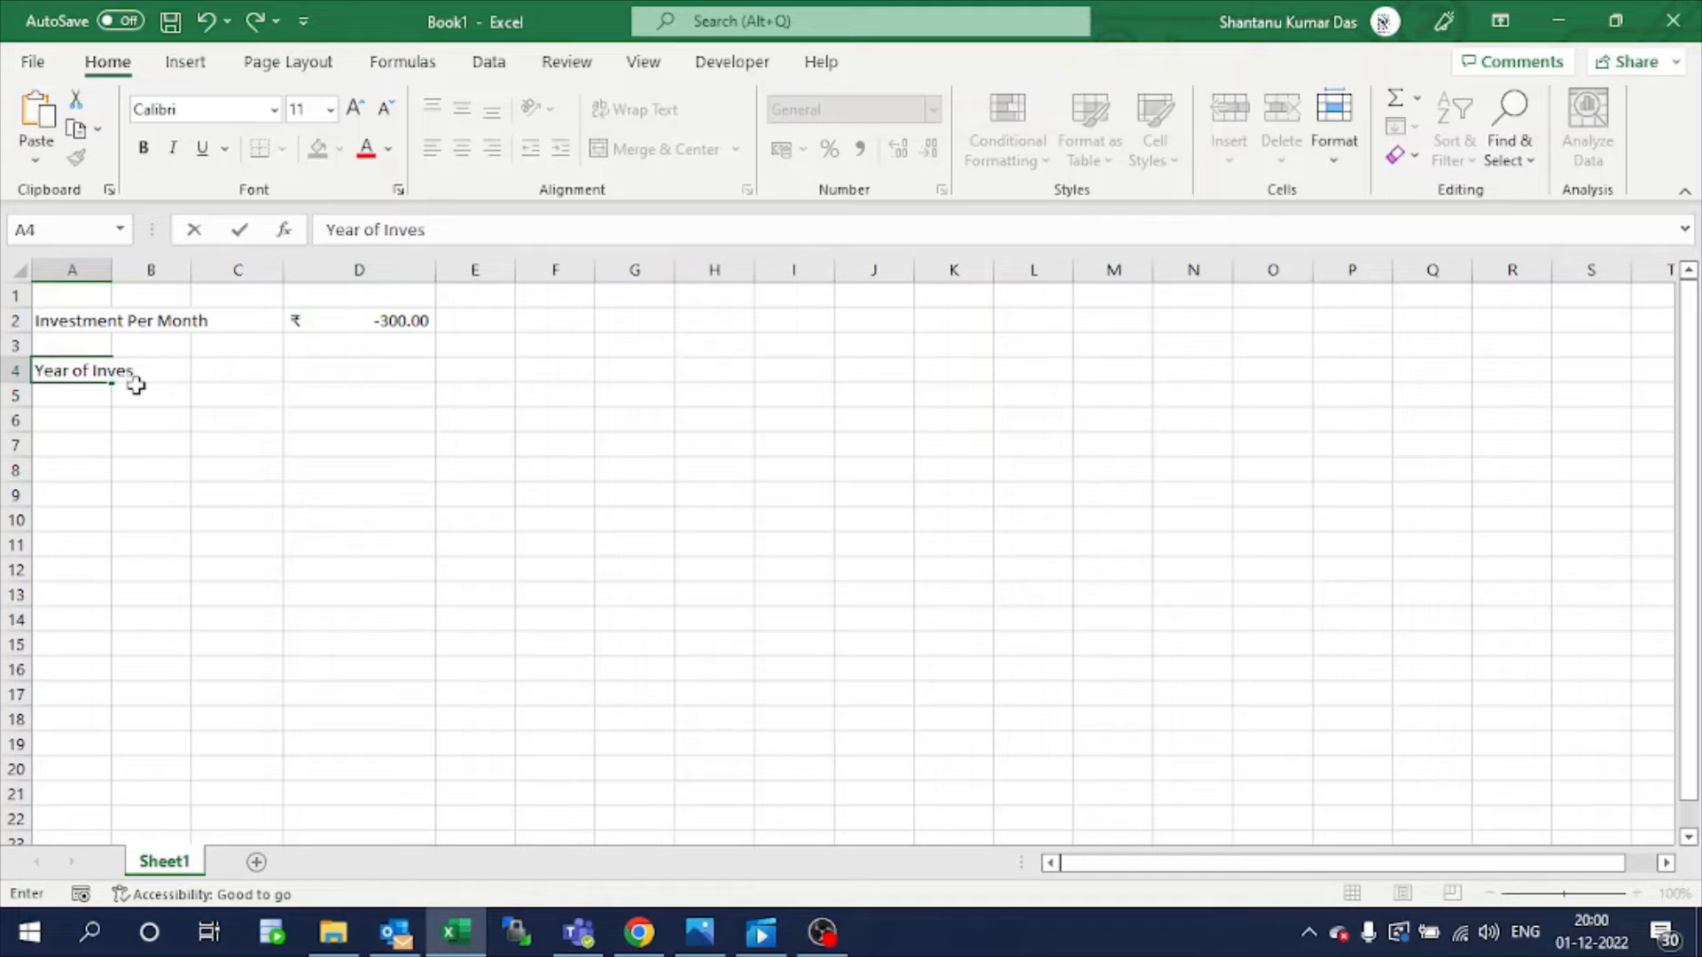
pyautogui.write('tment')
pyautogui.press('Tab')
pyautogui.press('Tab')
pyautogui.press('Tab')
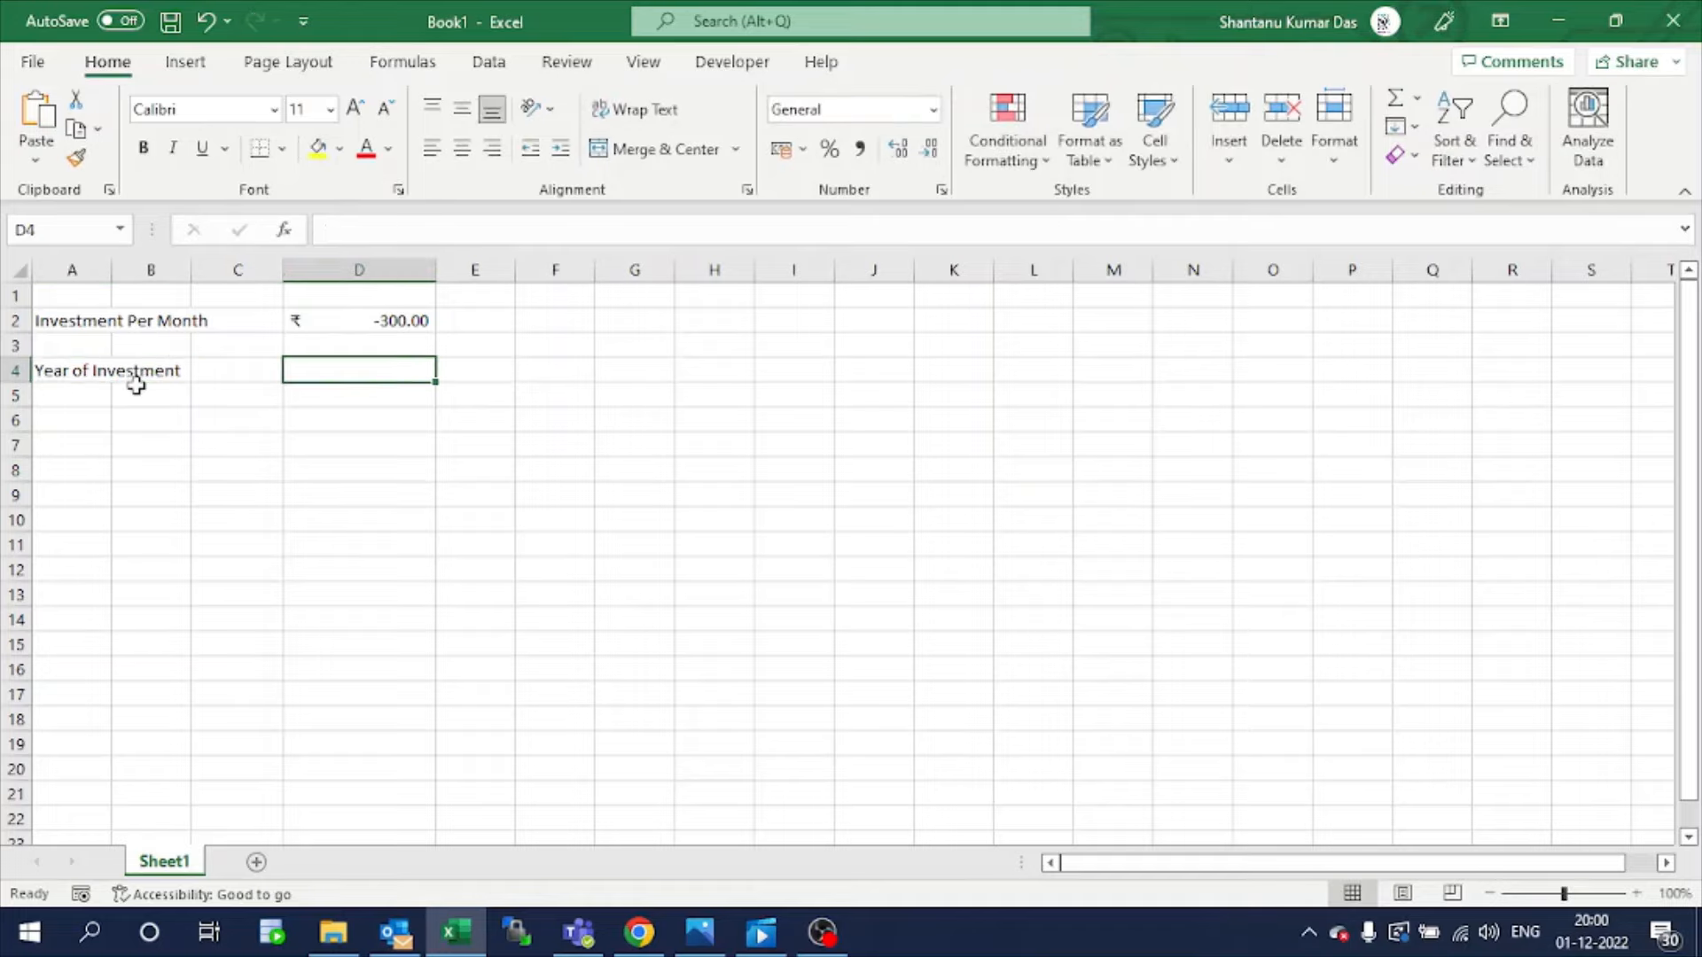
pyautogui.write('20')
pyautogui.press('Tab')
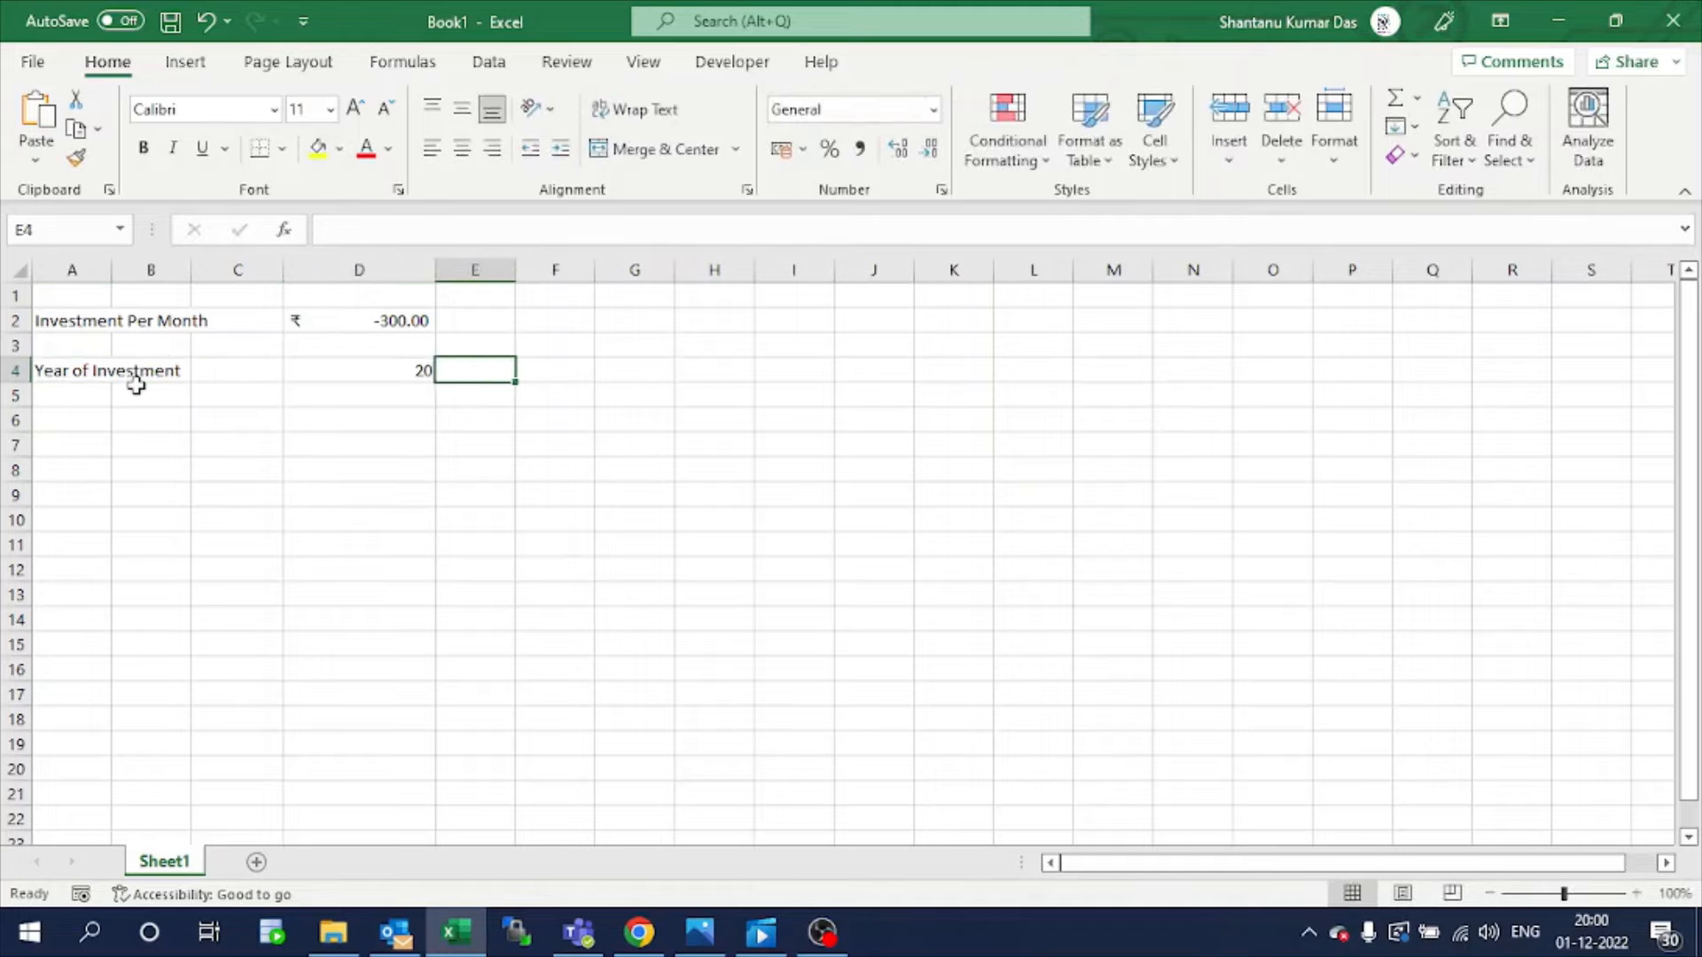
# Label cell A5 "Annual Rate of Return".
pyautogui.press('Down')
pyautogui.press('Left')
pyautogui.press('Left')
pyautogui.press('Left')
pyautogui.press('Left')
pyautogui.write('R')
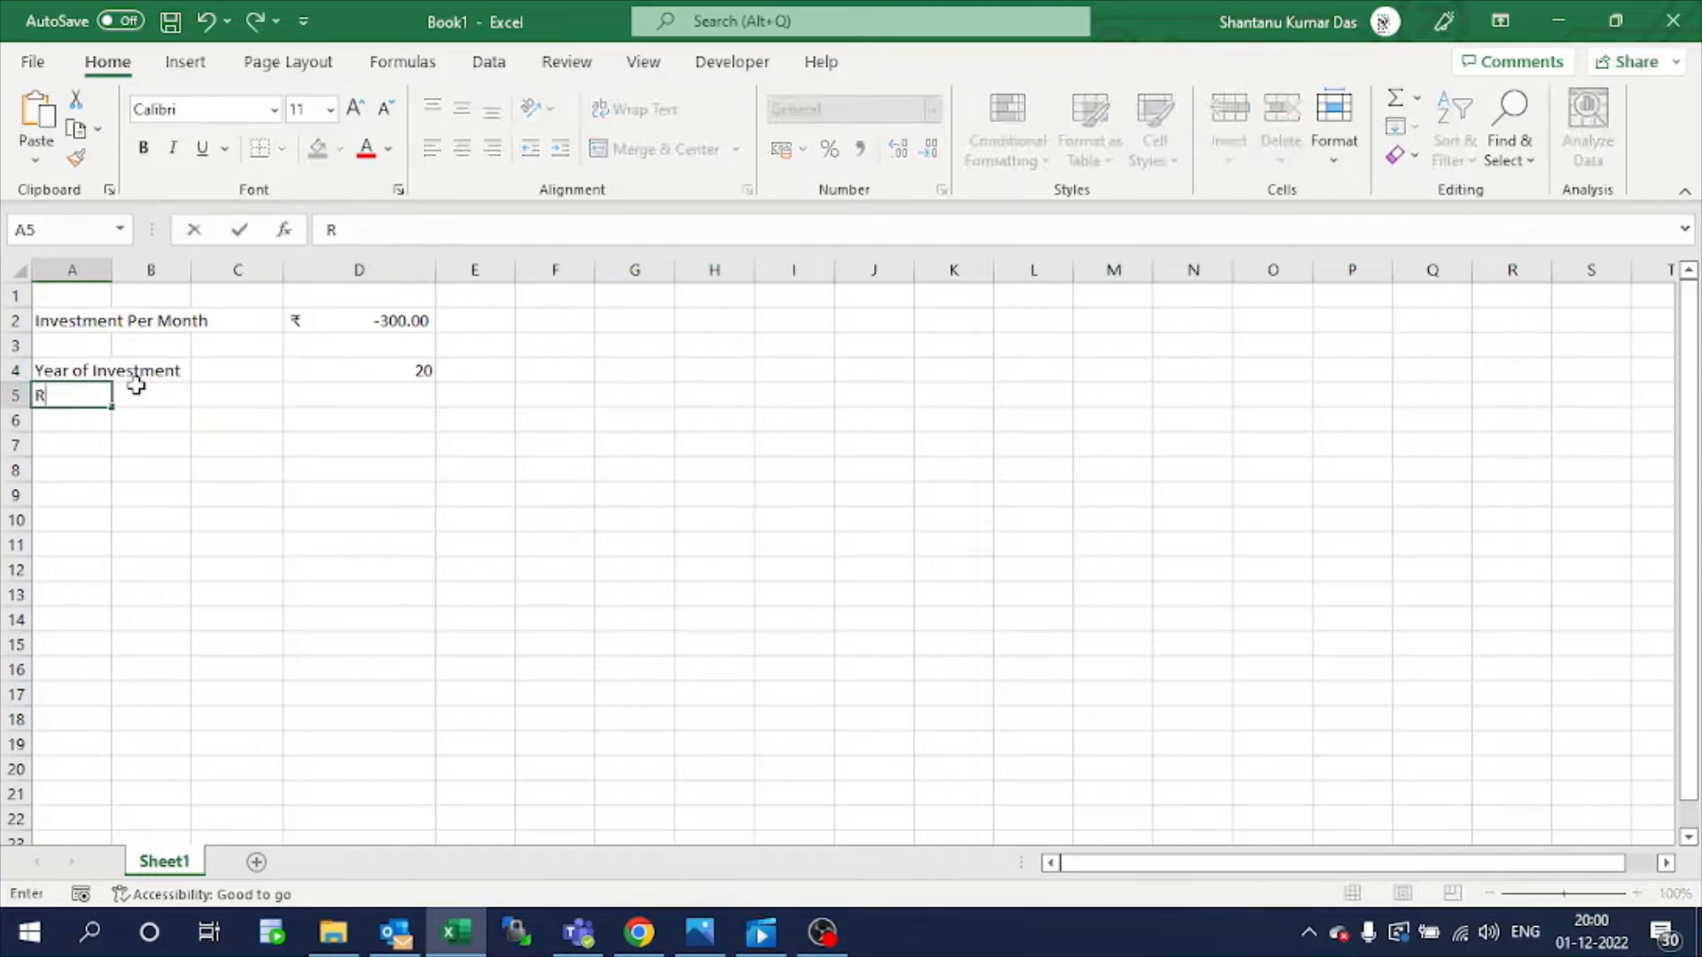
pyautogui.write('ate')
pyautogui.press('BackSpace')
pyautogui.press('BackSpace')
pyautogui.press('BackSpace')
pyautogui.press('BackSpace')
pyautogui.press('BackSpace')
pyautogui.write('Annual Rate of Re')
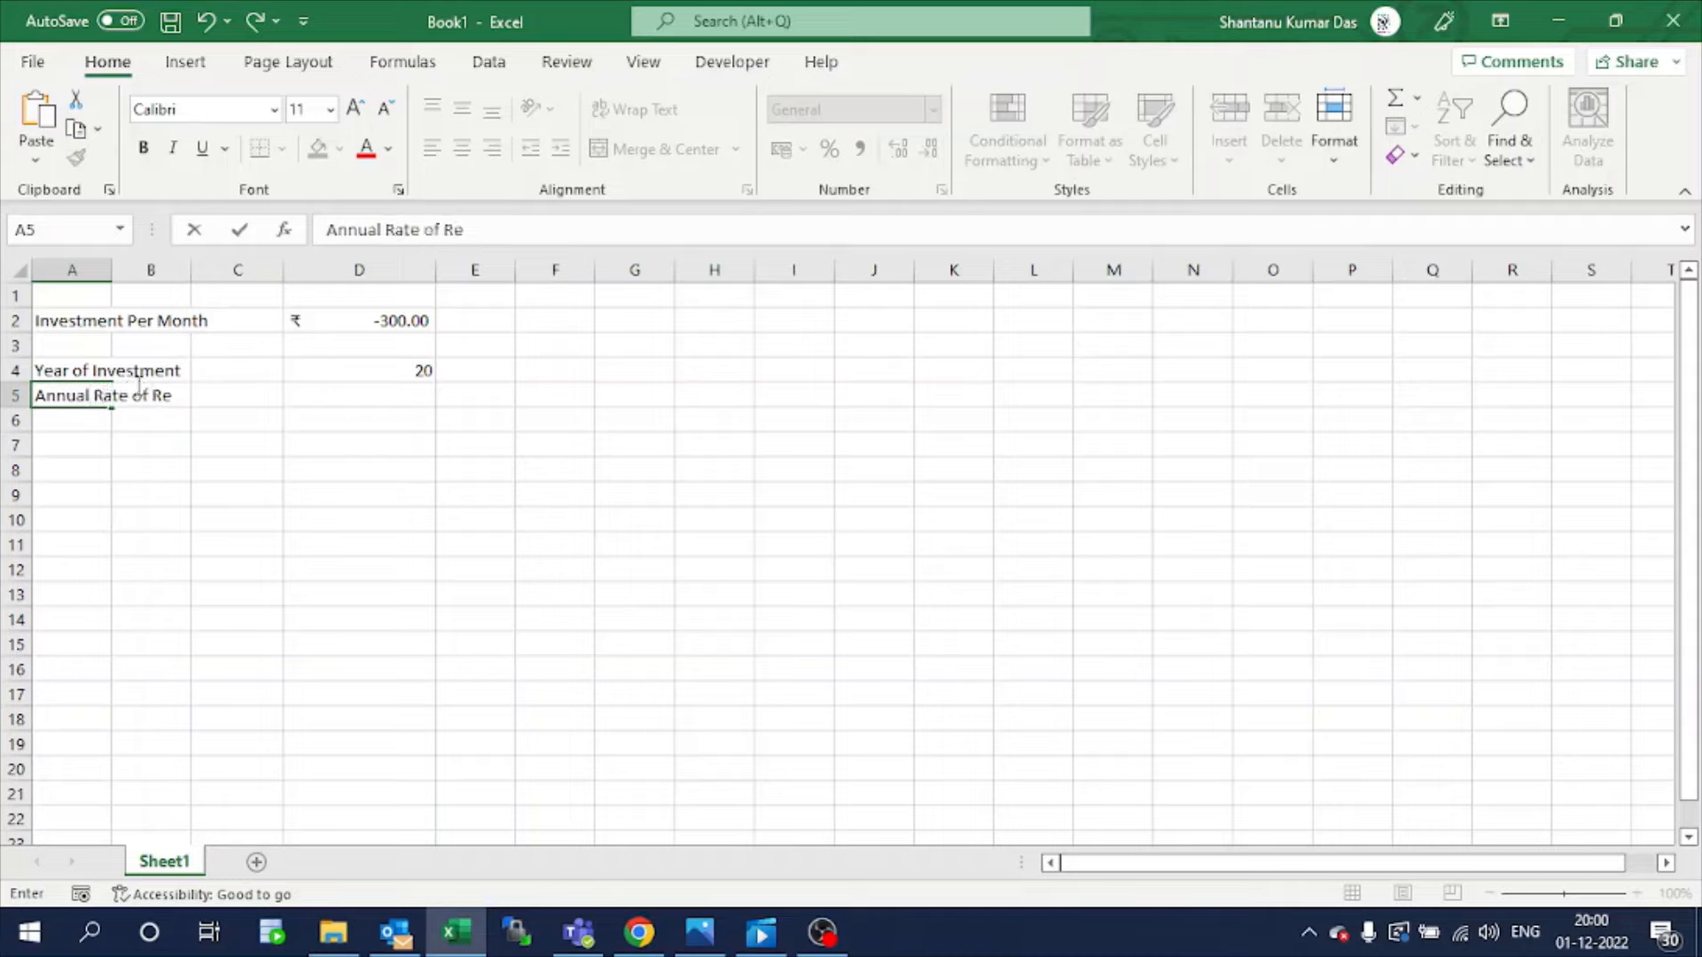
pyautogui.write('turn')
# Enter 5% in D5 as the annual rate of return.
pyautogui.press('Tab')
pyautogui.press('Tab')
pyautogui.press('Tab')
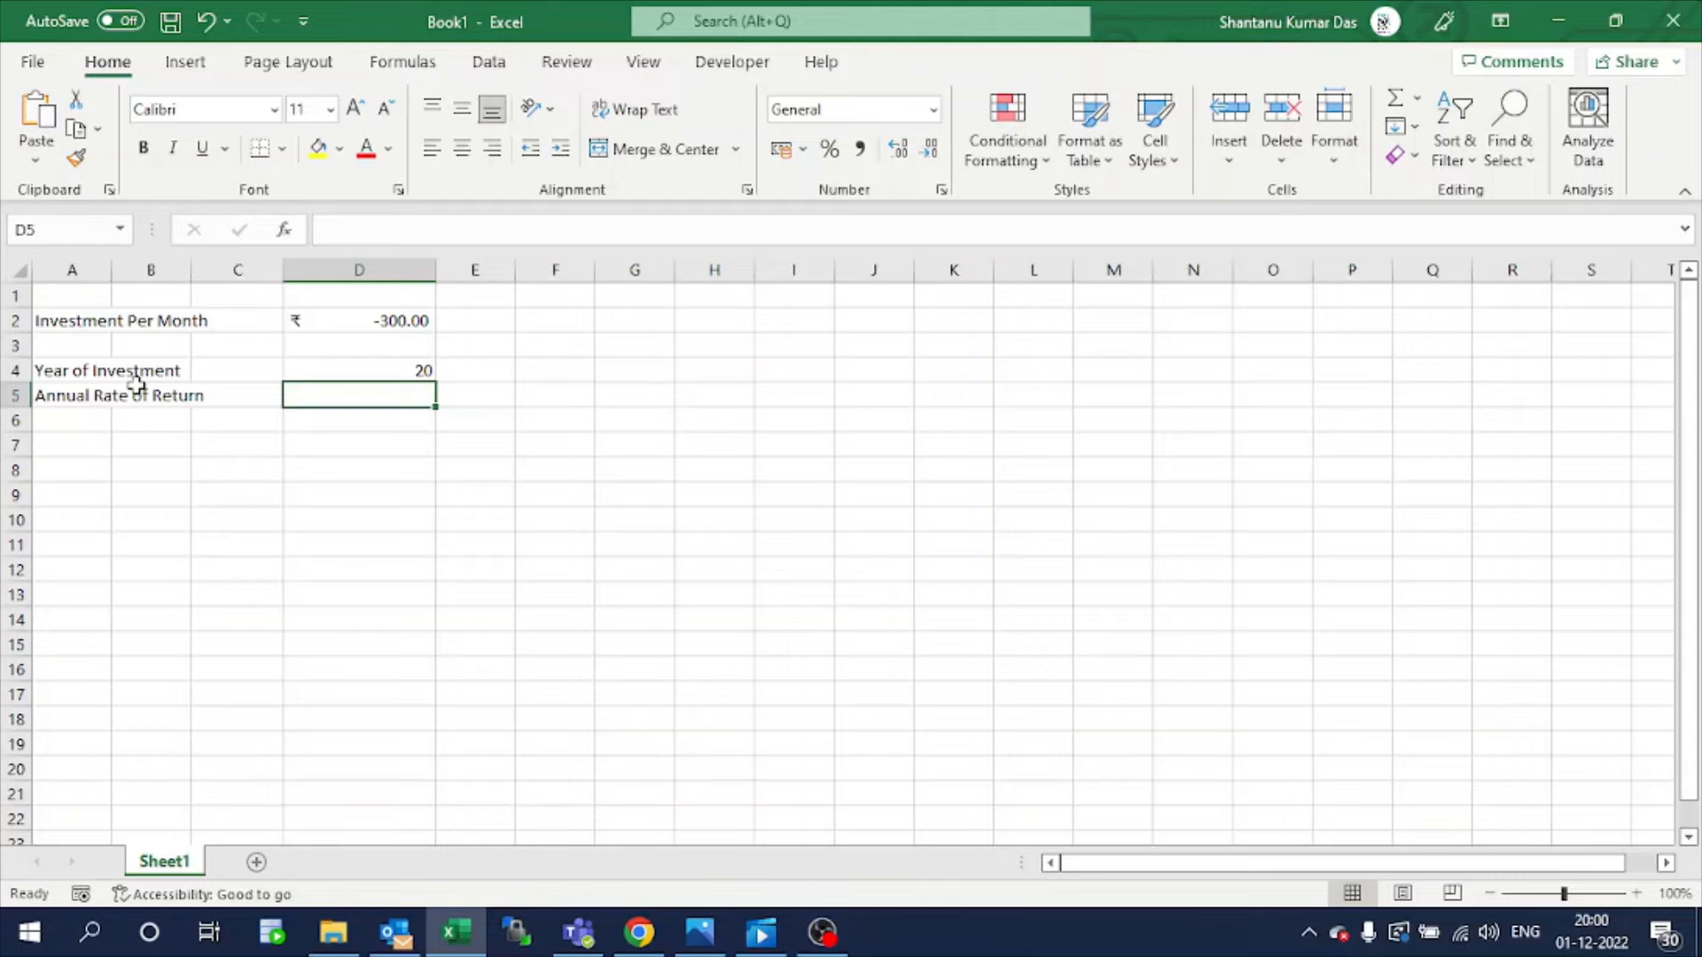
pyautogui.write('5%')
pyautogui.press('Return')
# Label cell A8 "Final Value after said Period".
pyautogui.press('Down')
pyautogui.press('Left')
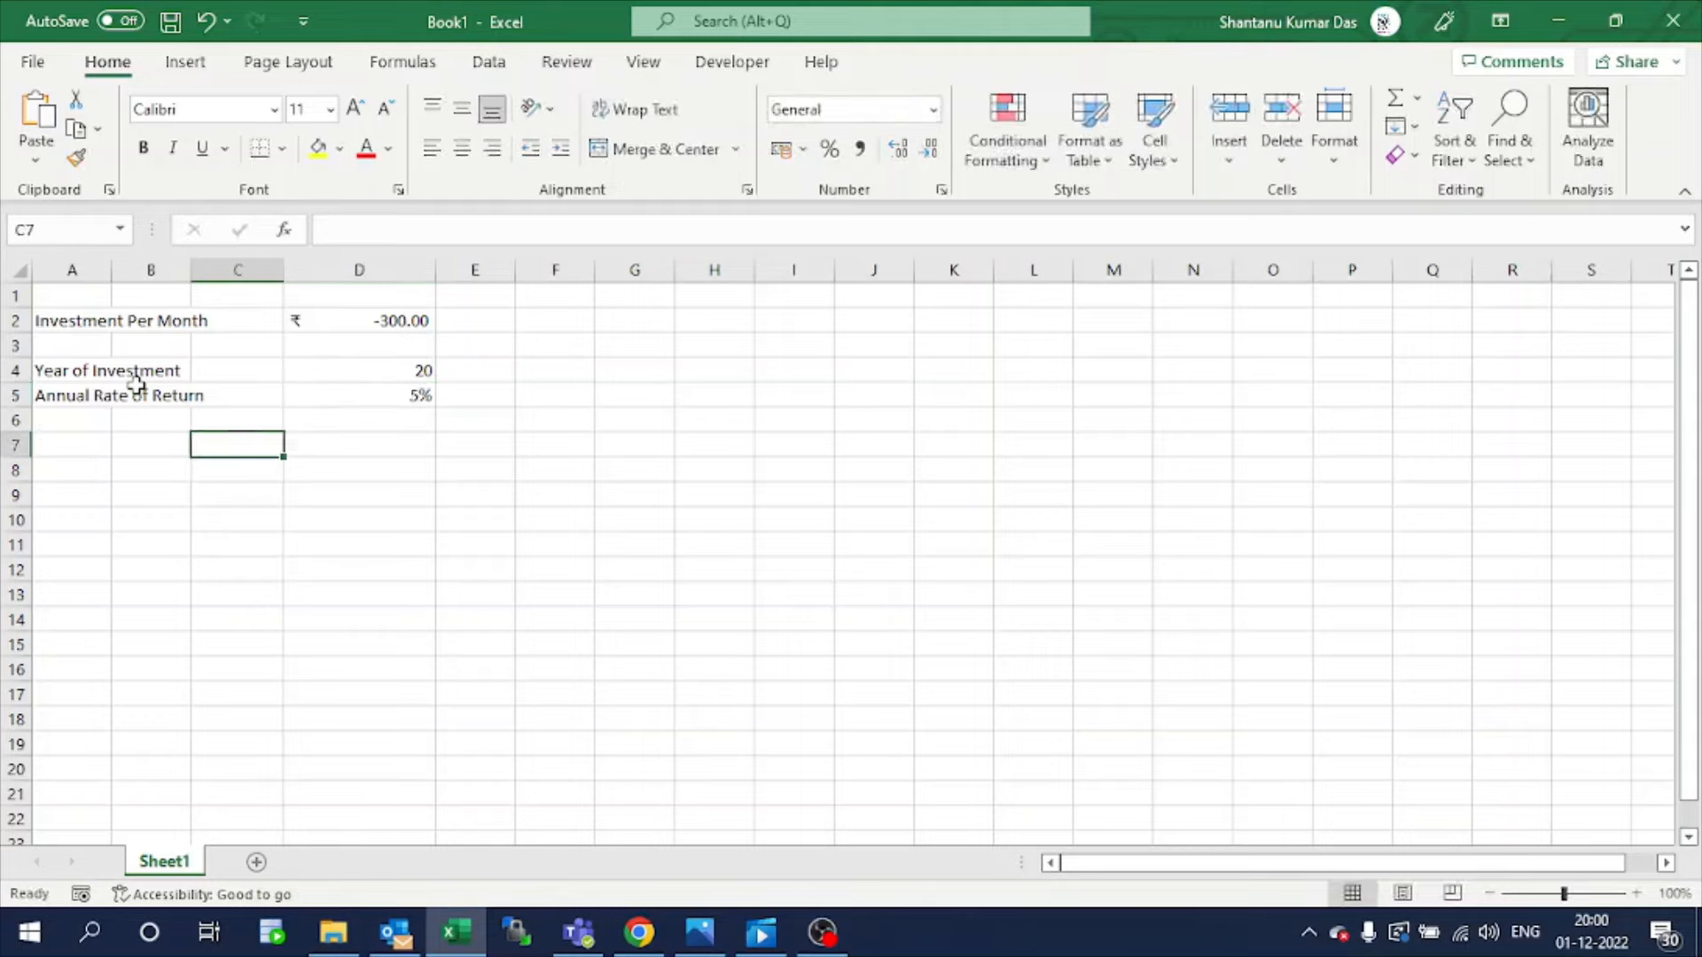
pyautogui.press('Left')
pyautogui.press('Left')
pyautogui.press('Down')
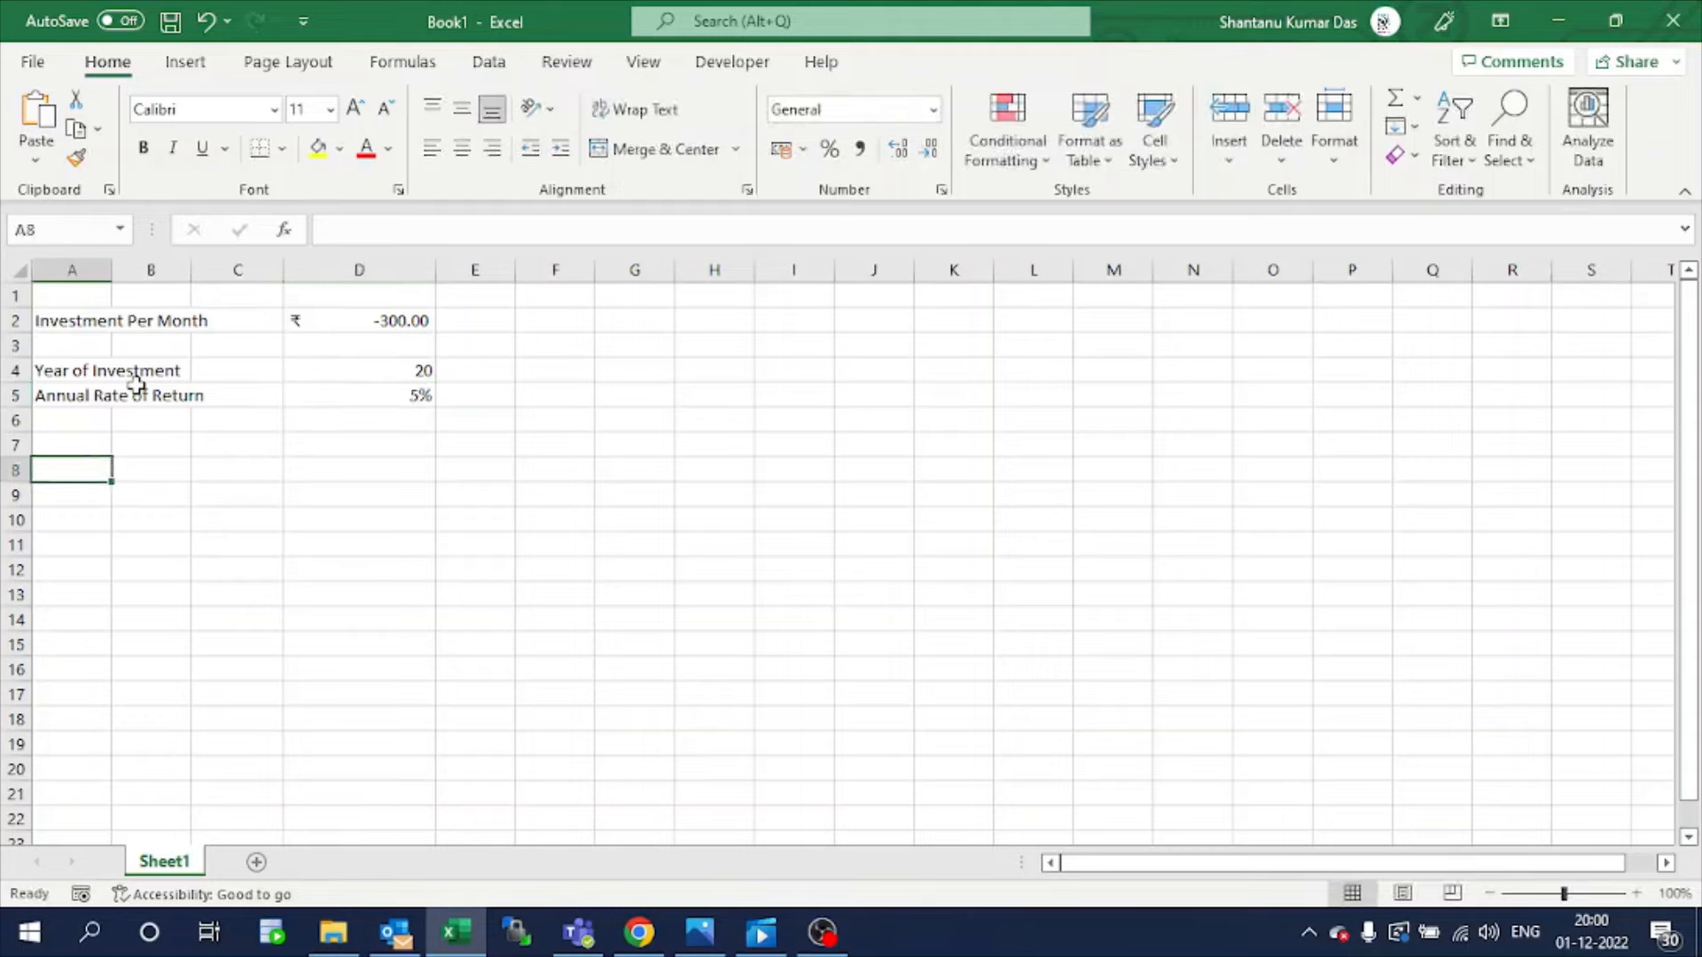
pyautogui.write('Final Value after said Period')
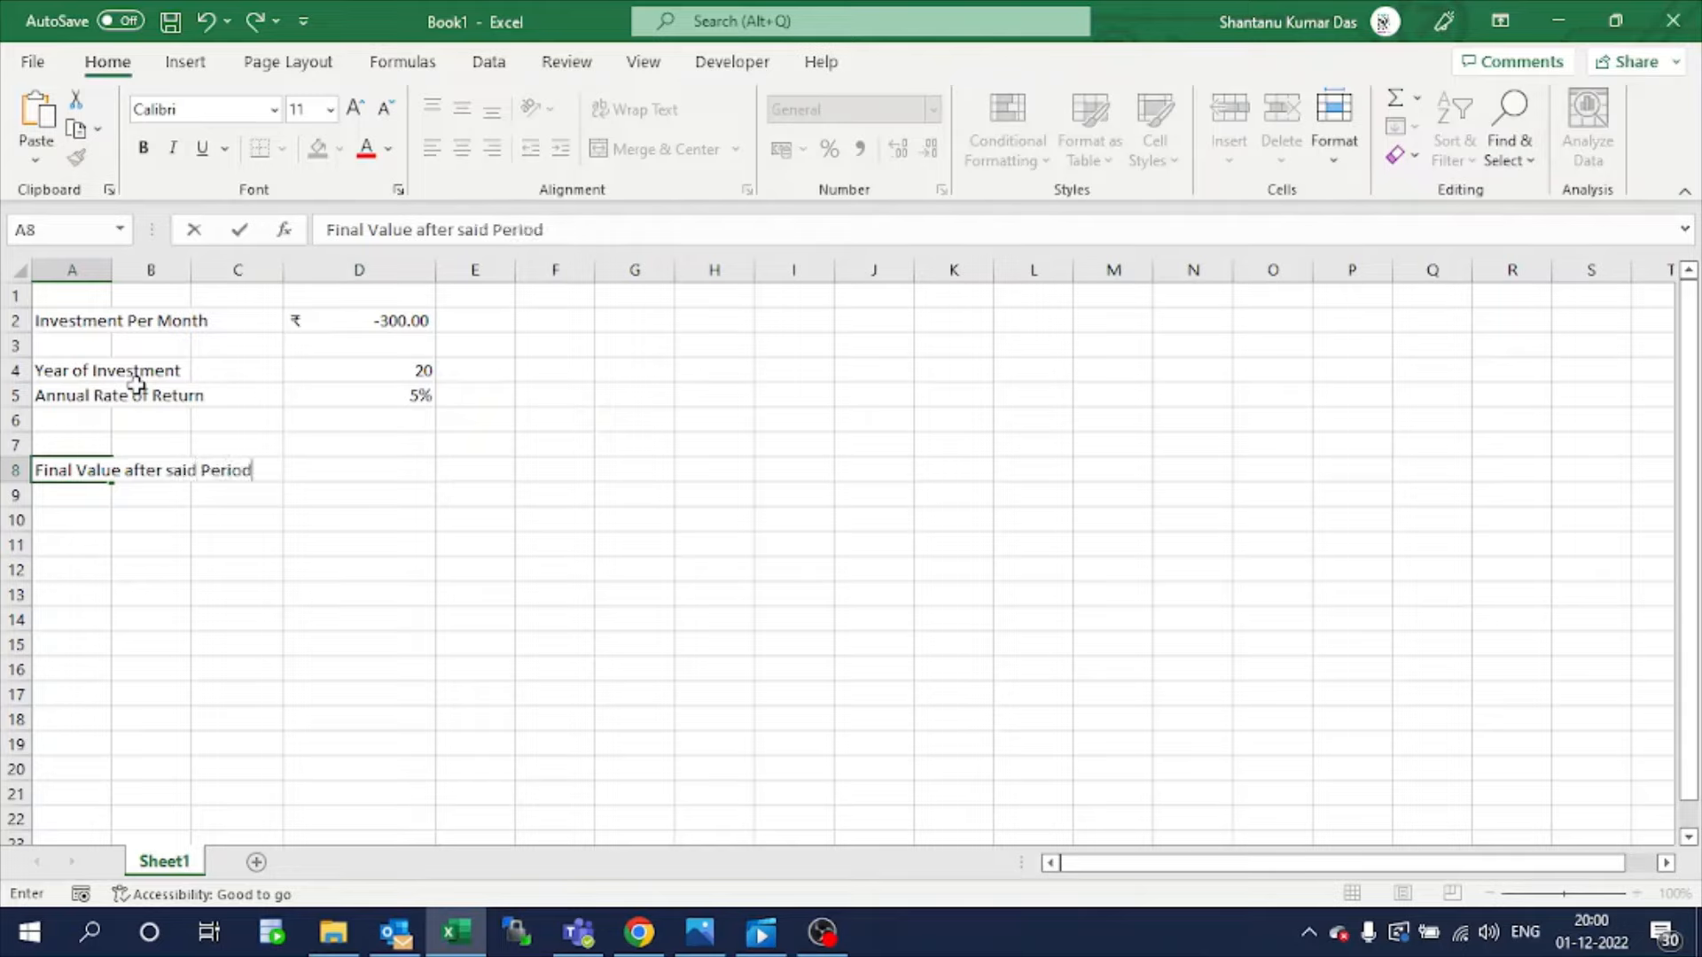
# Calculate the final value in D8 with the formula =FV(D5/12,D4*12,D2).
pyautogui.press('Tab')
pyautogui.press('Tab')
pyautogui.press('Tab')
pyautogui.write('=')
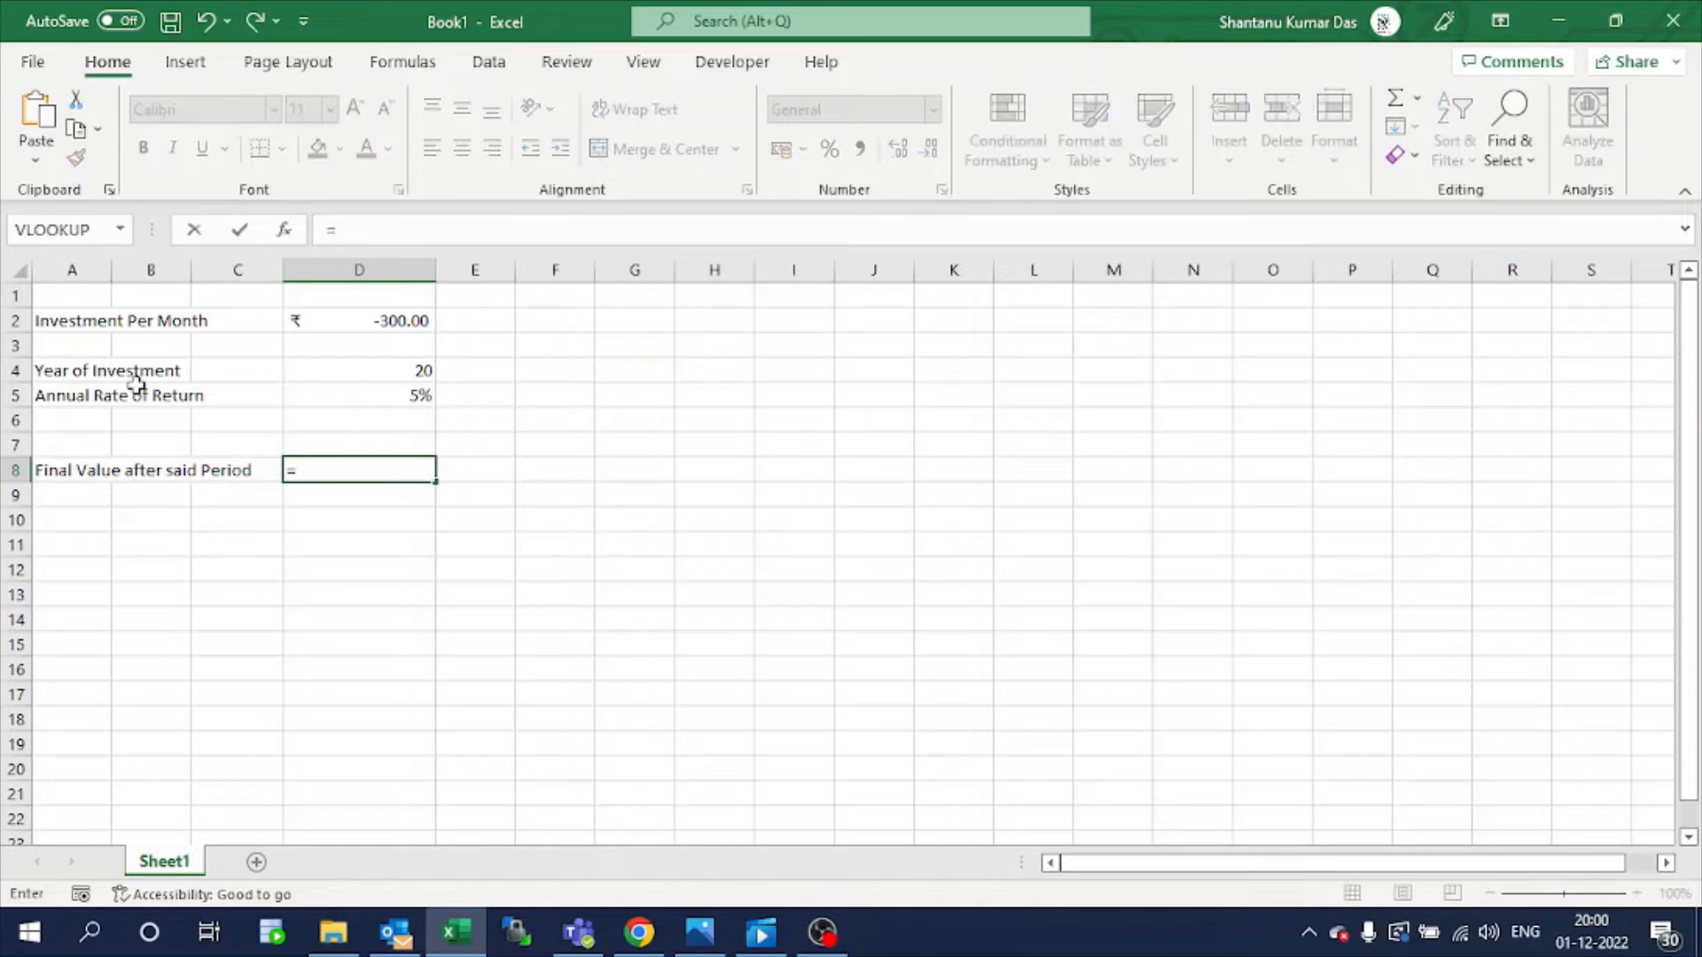
pyautogui.write('fv(')
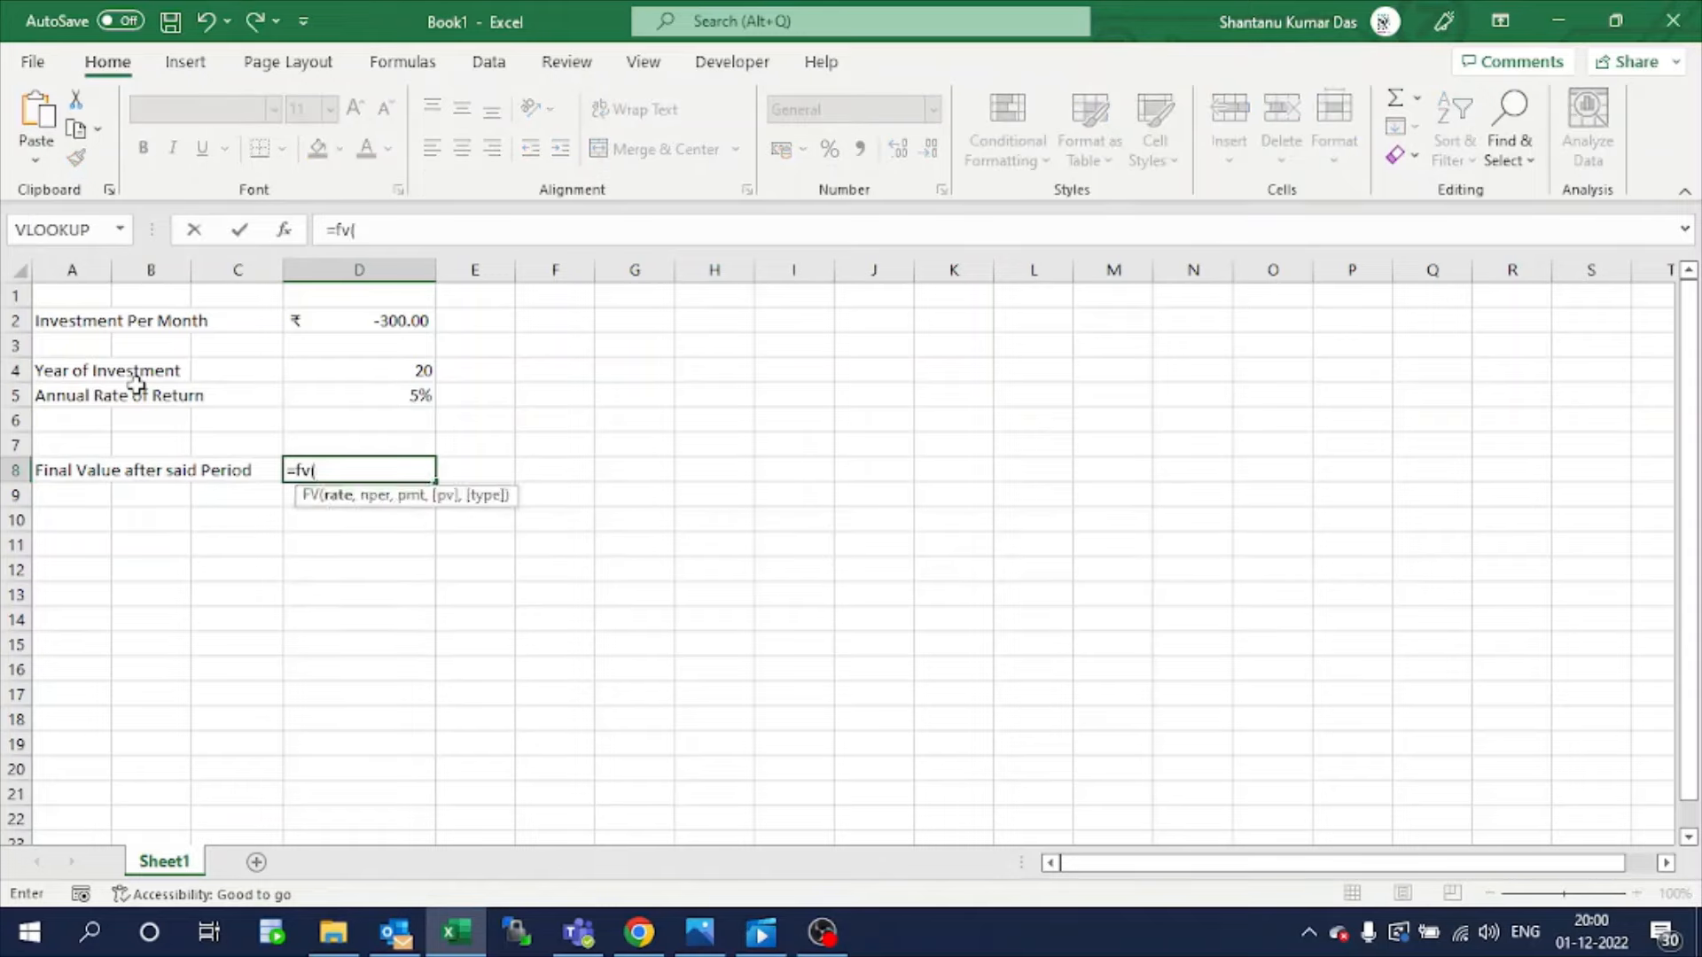
pyautogui.click(357, 403)
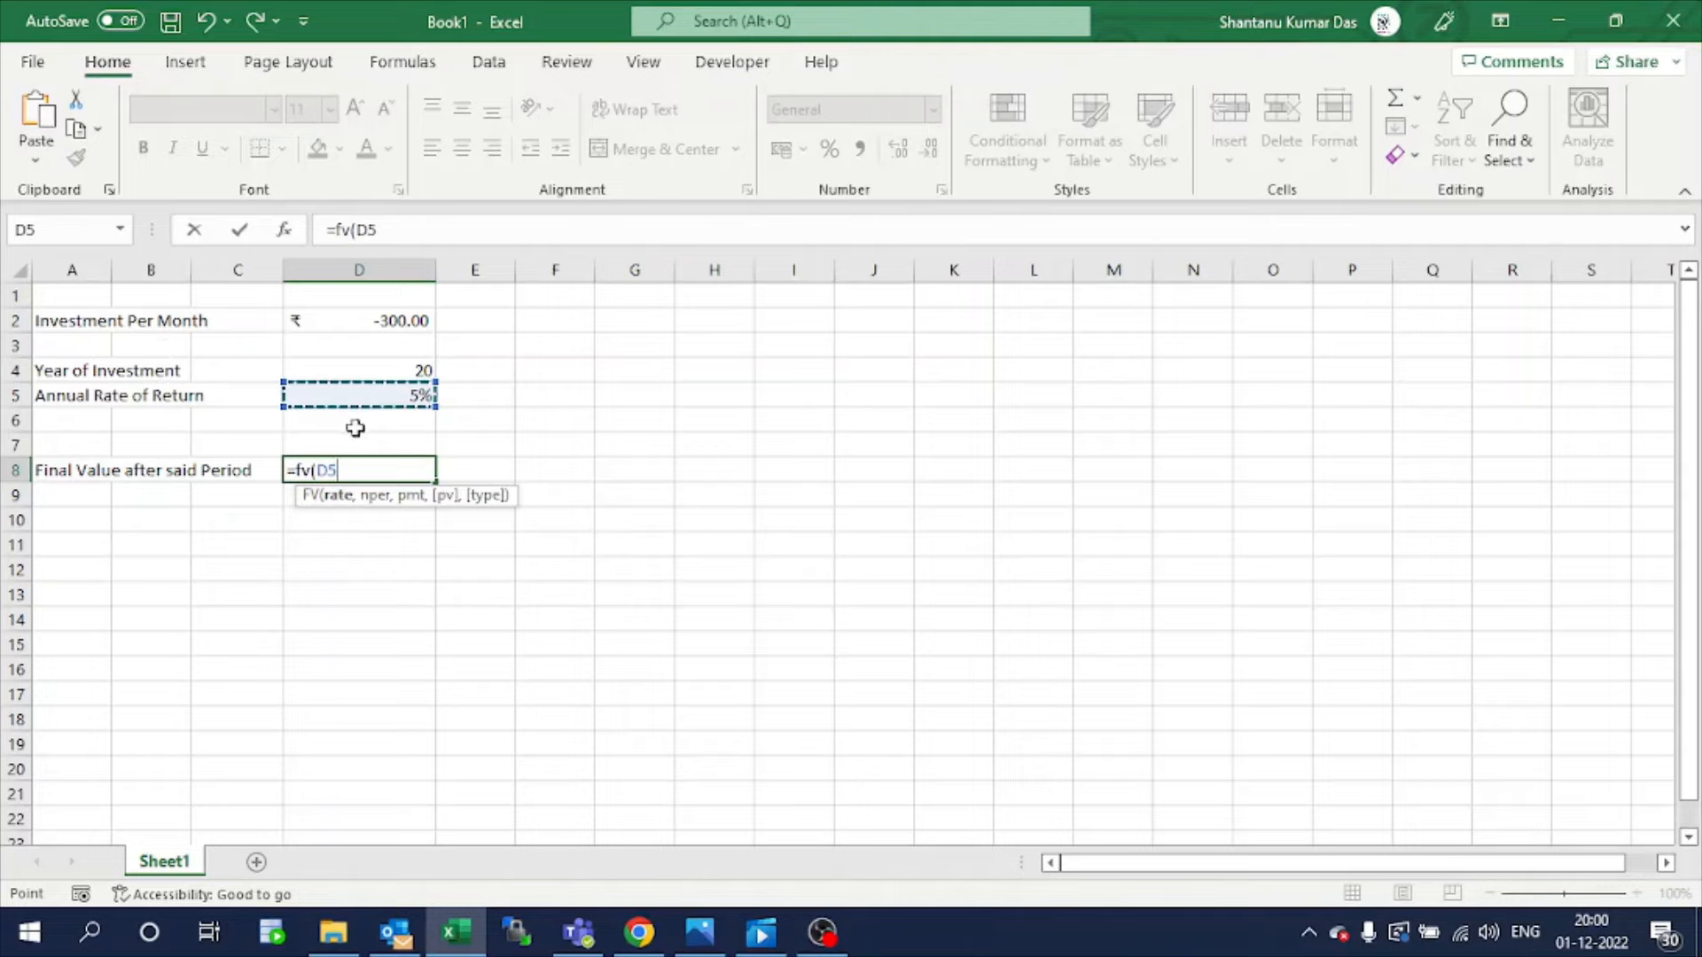
pyautogui.write('/12')
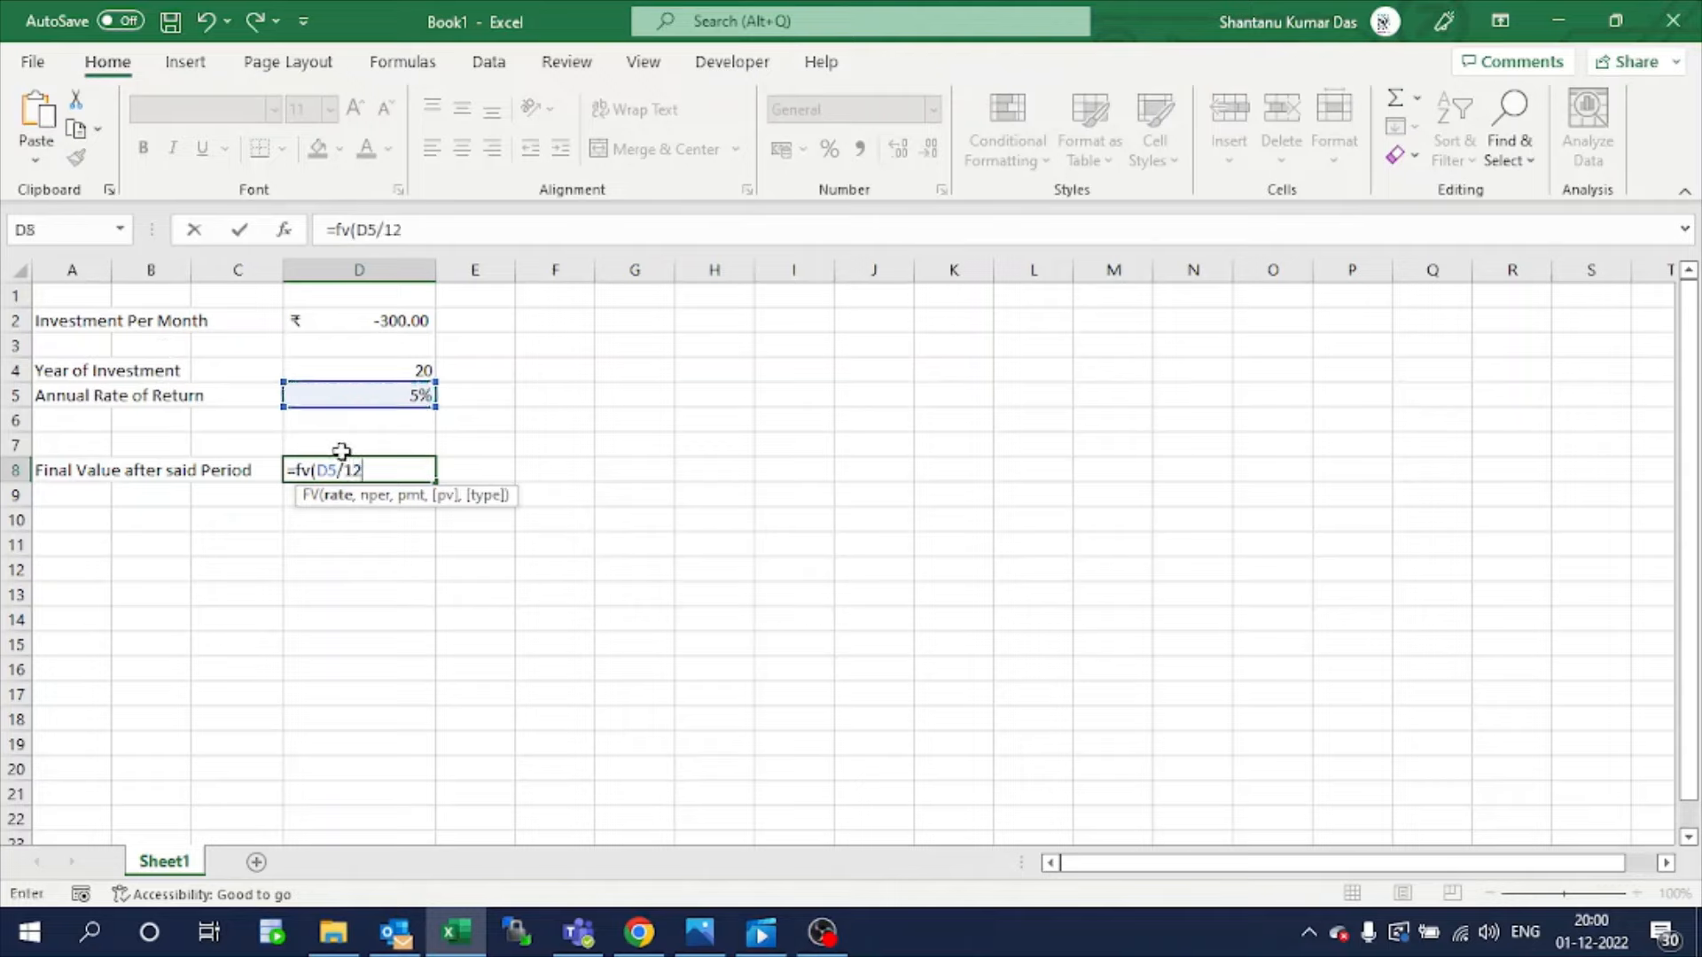
pyautogui.write(',')
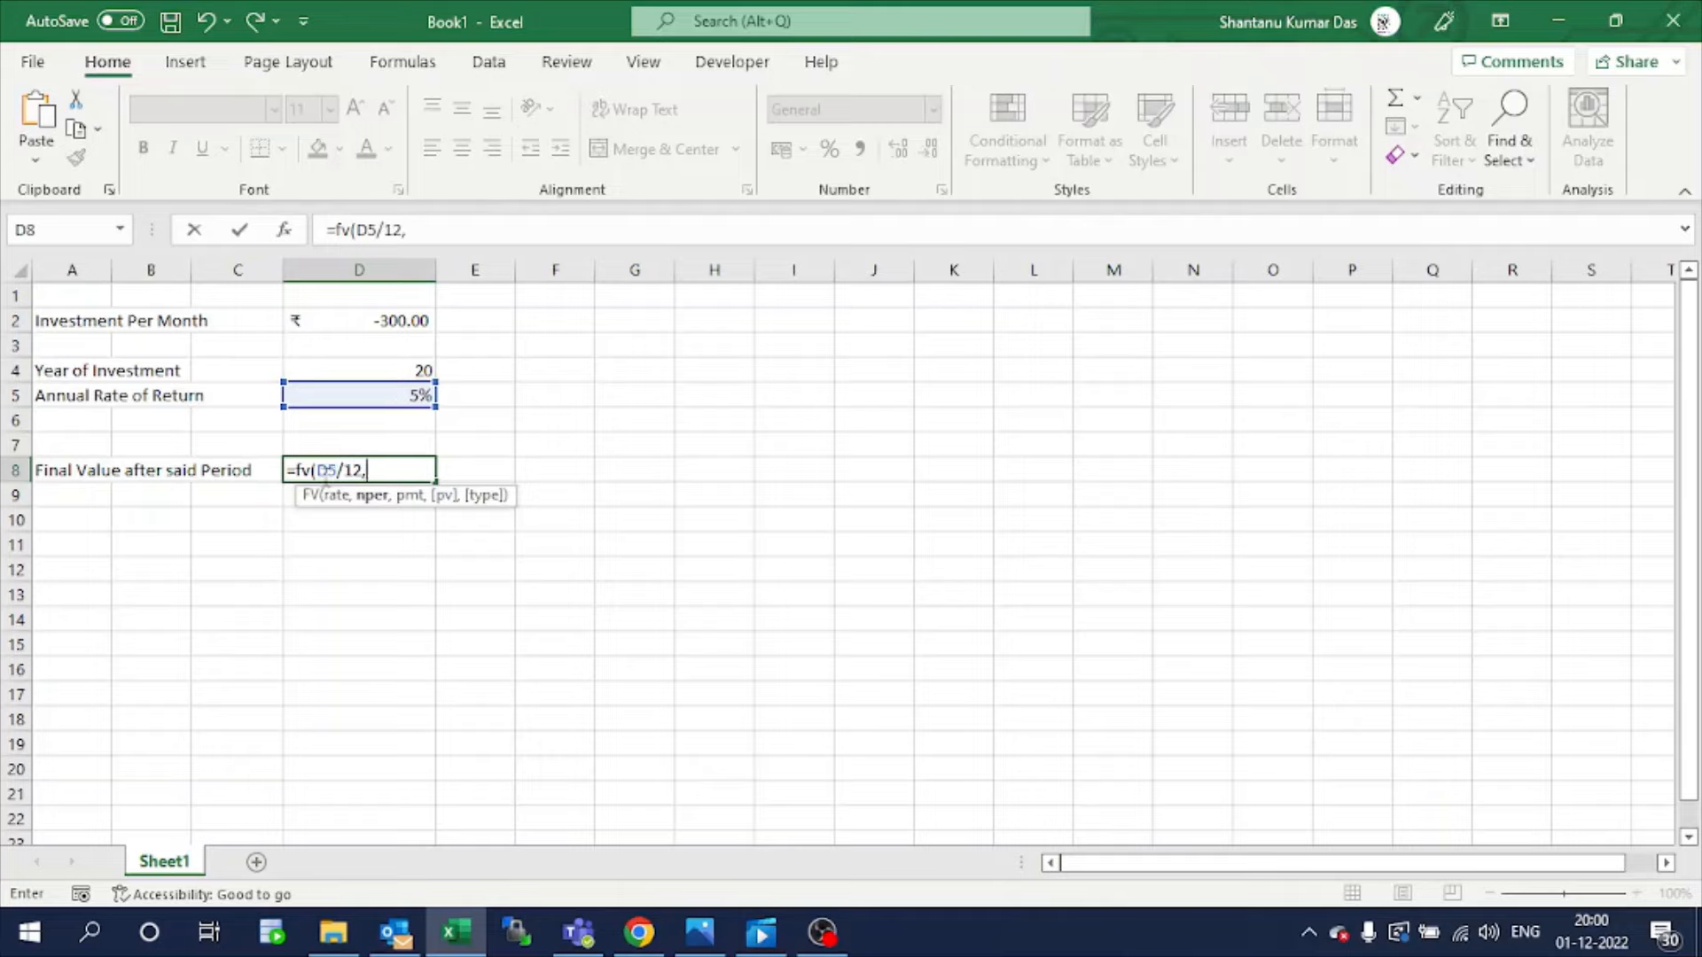
pyautogui.click(372, 370)
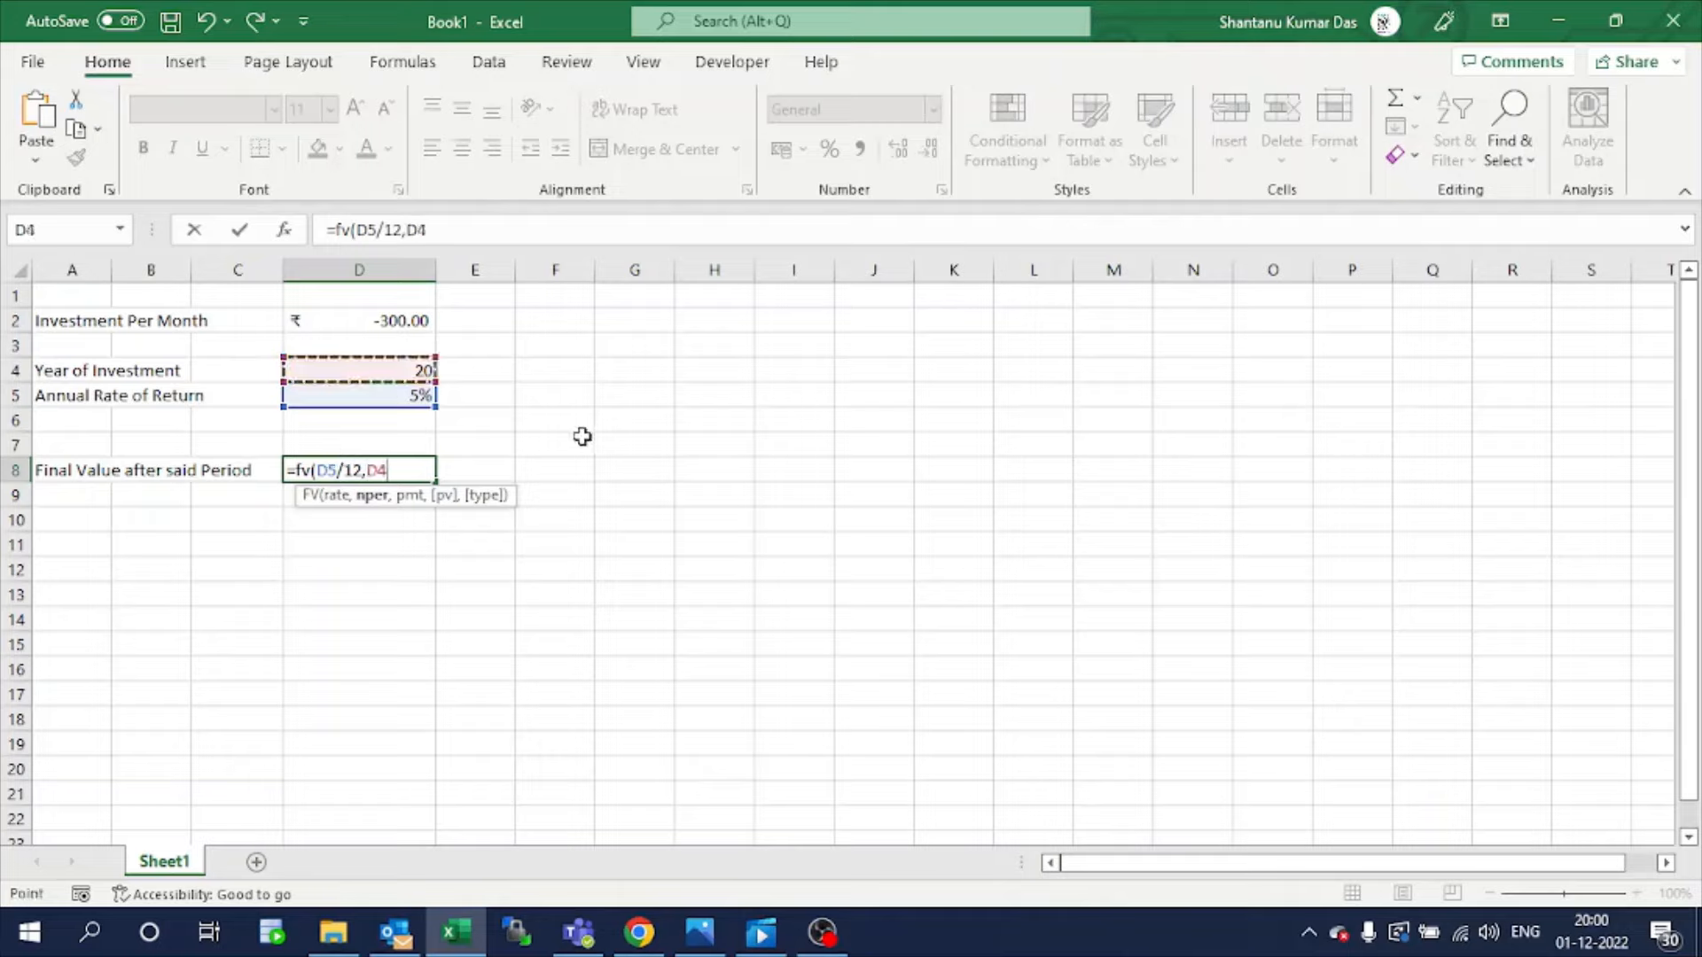
pyautogui.write('*')
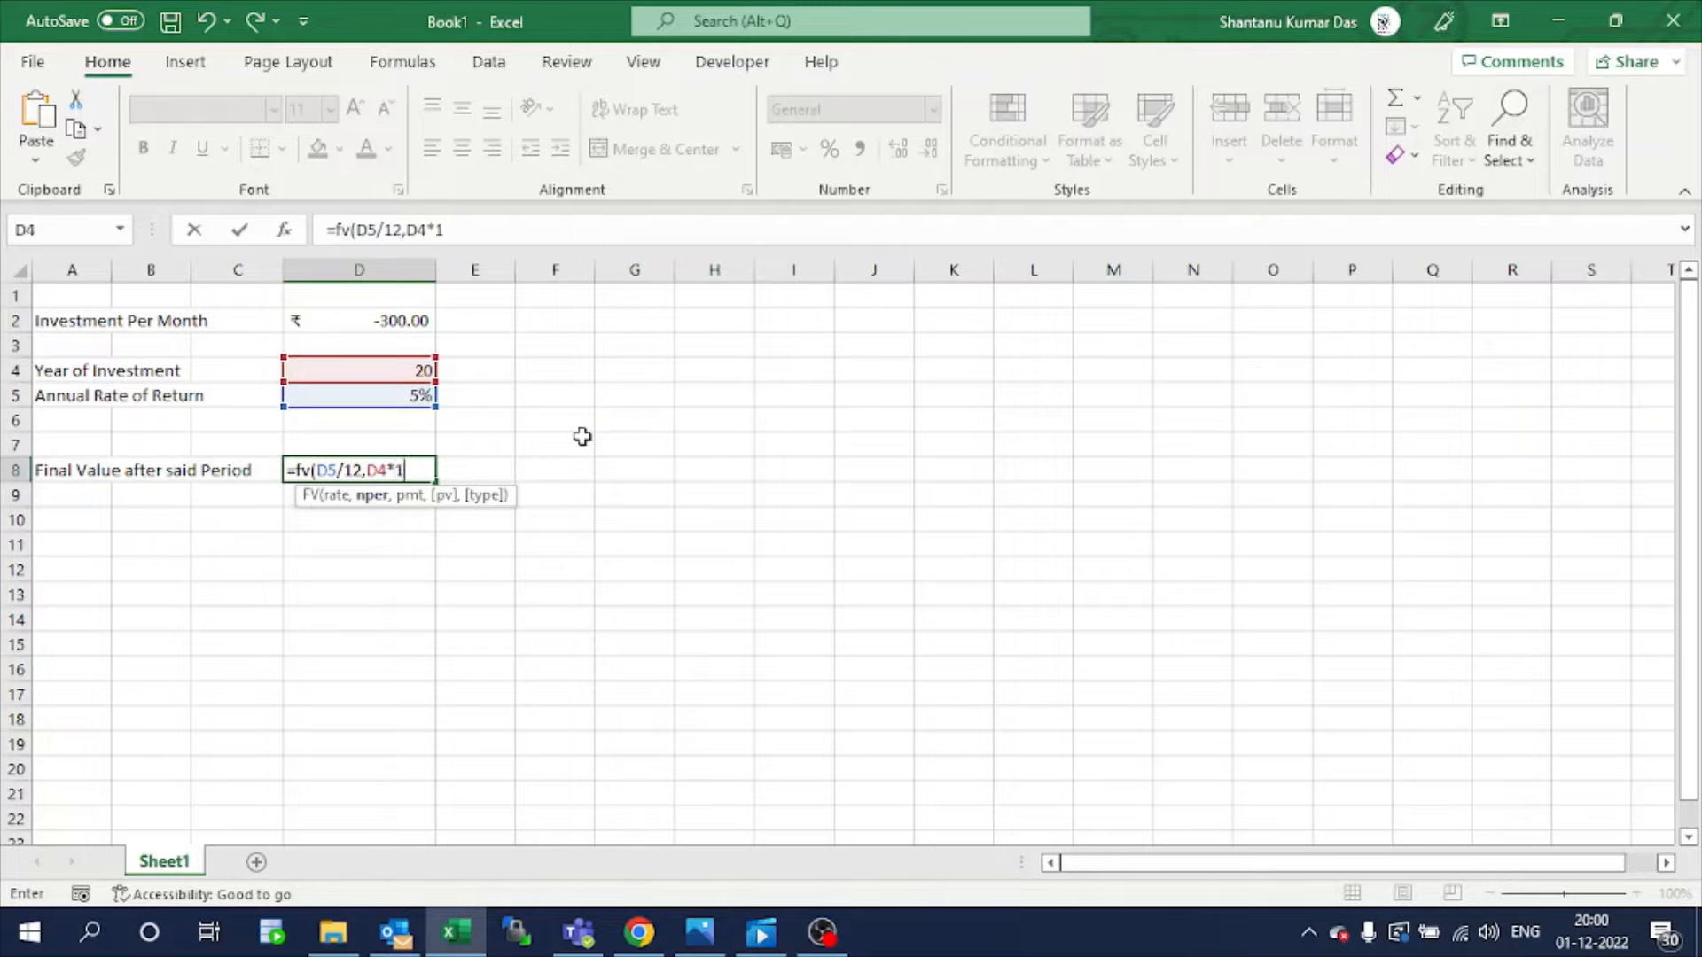
pyautogui.write('12,')
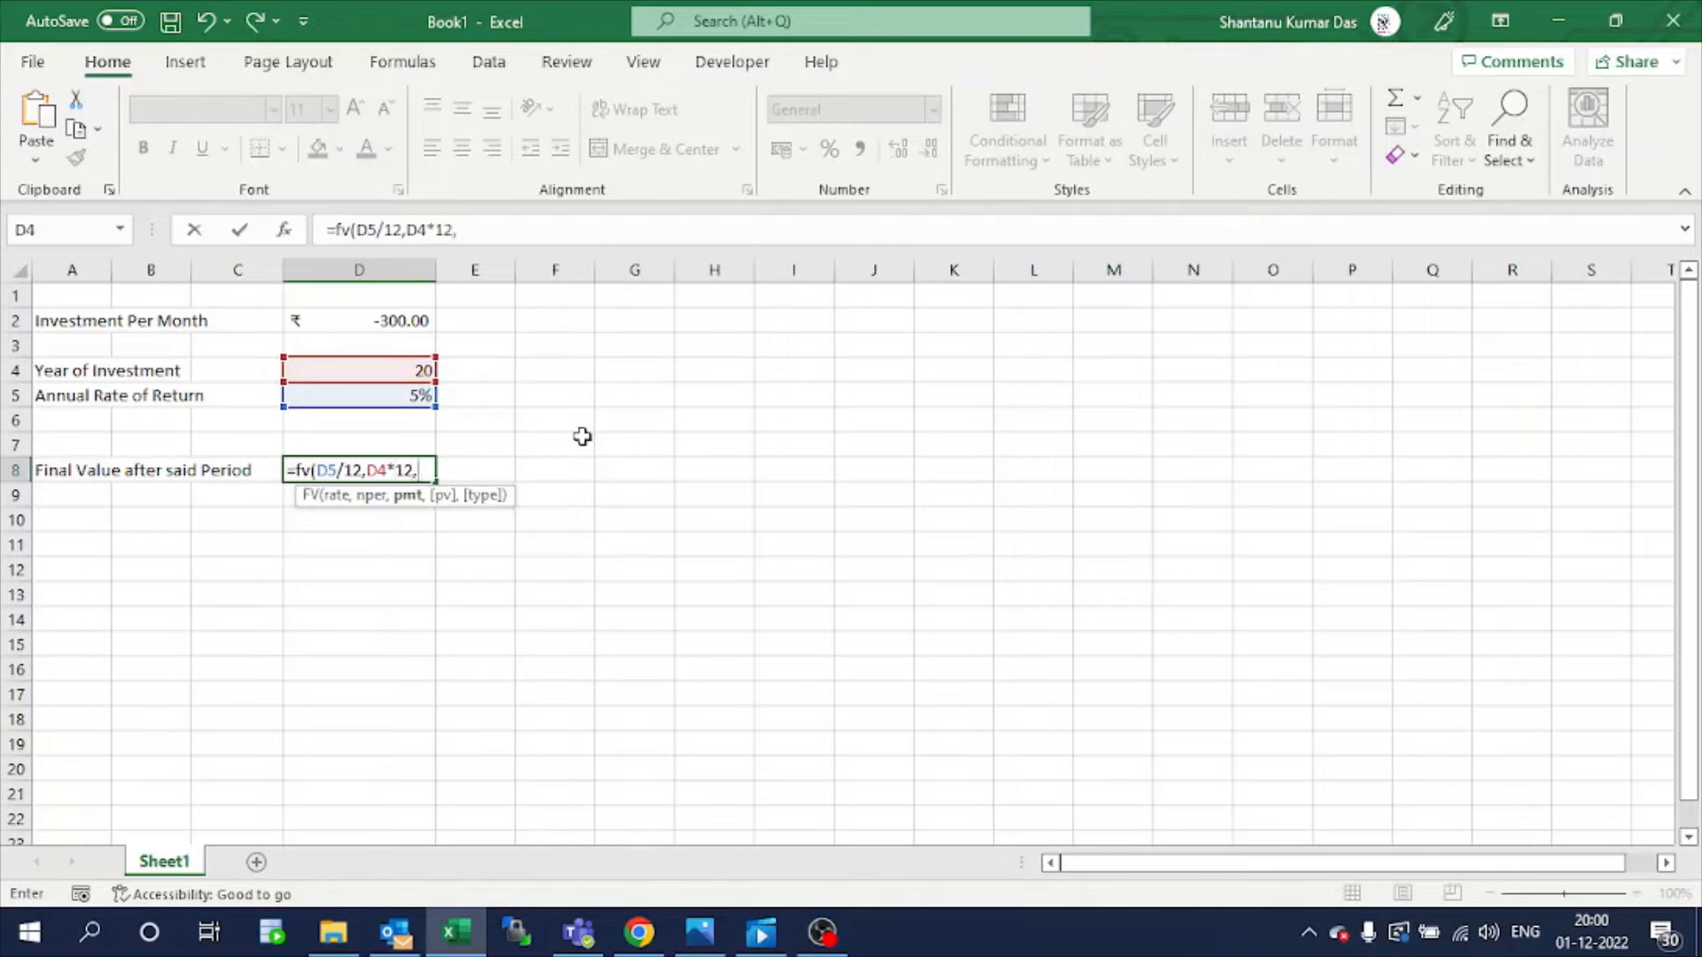
pyautogui.click(397, 322)
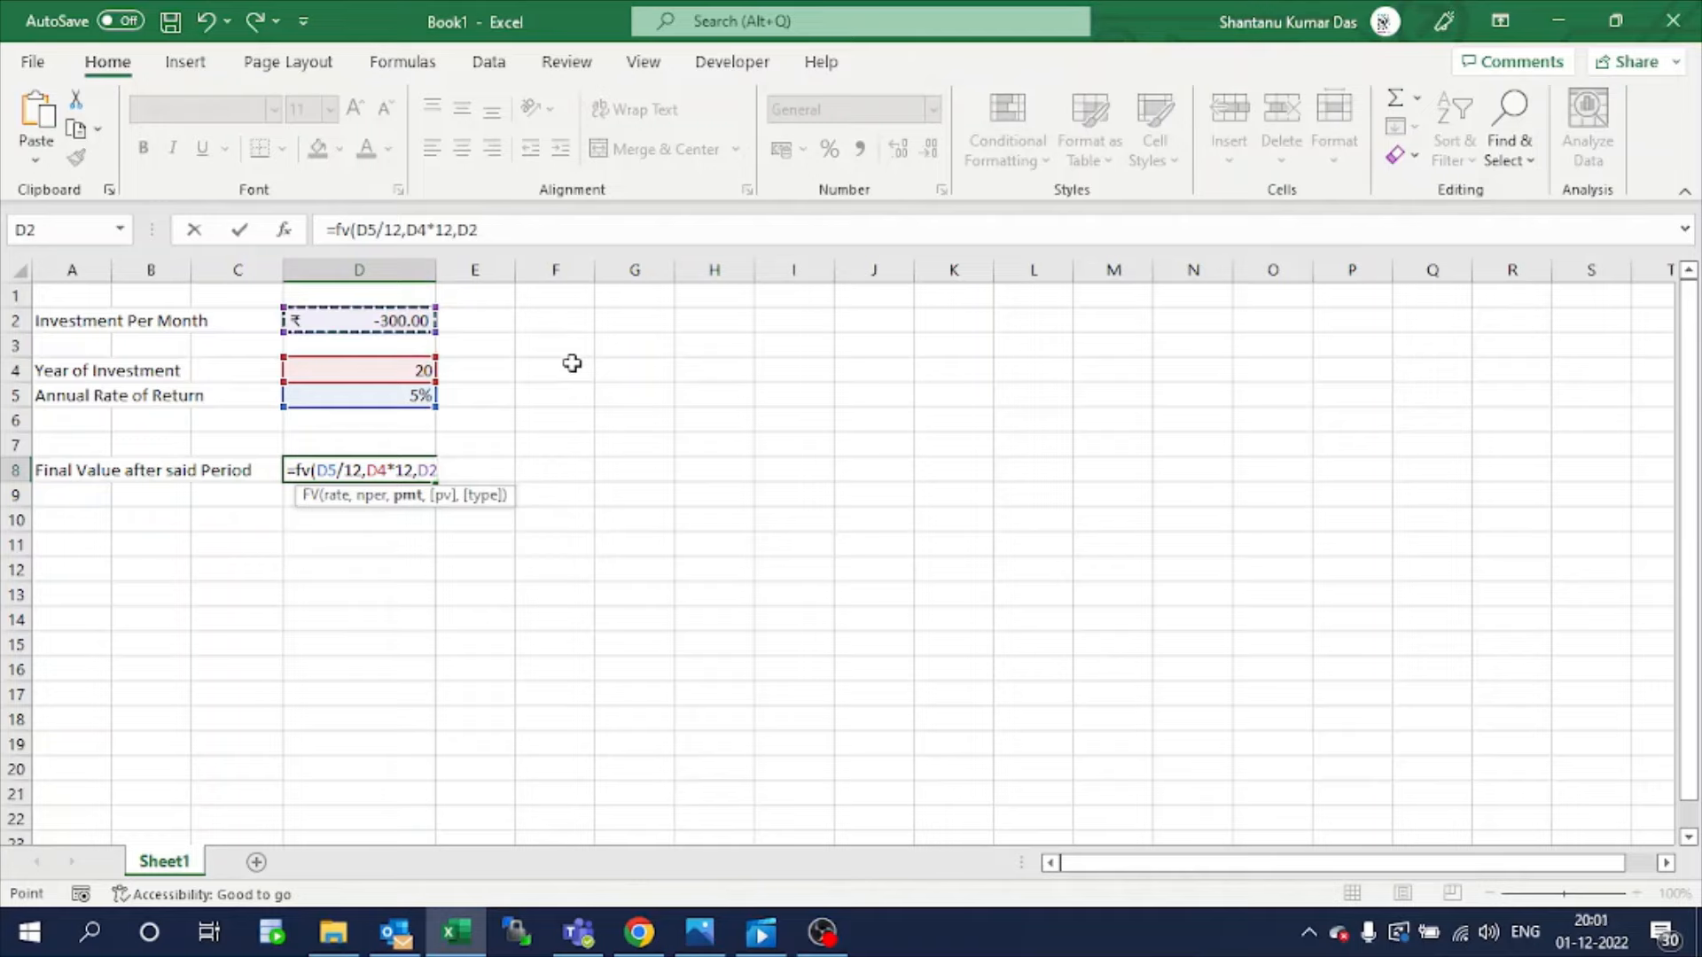
pyautogui.write(')')
pyautogui.press('Return')
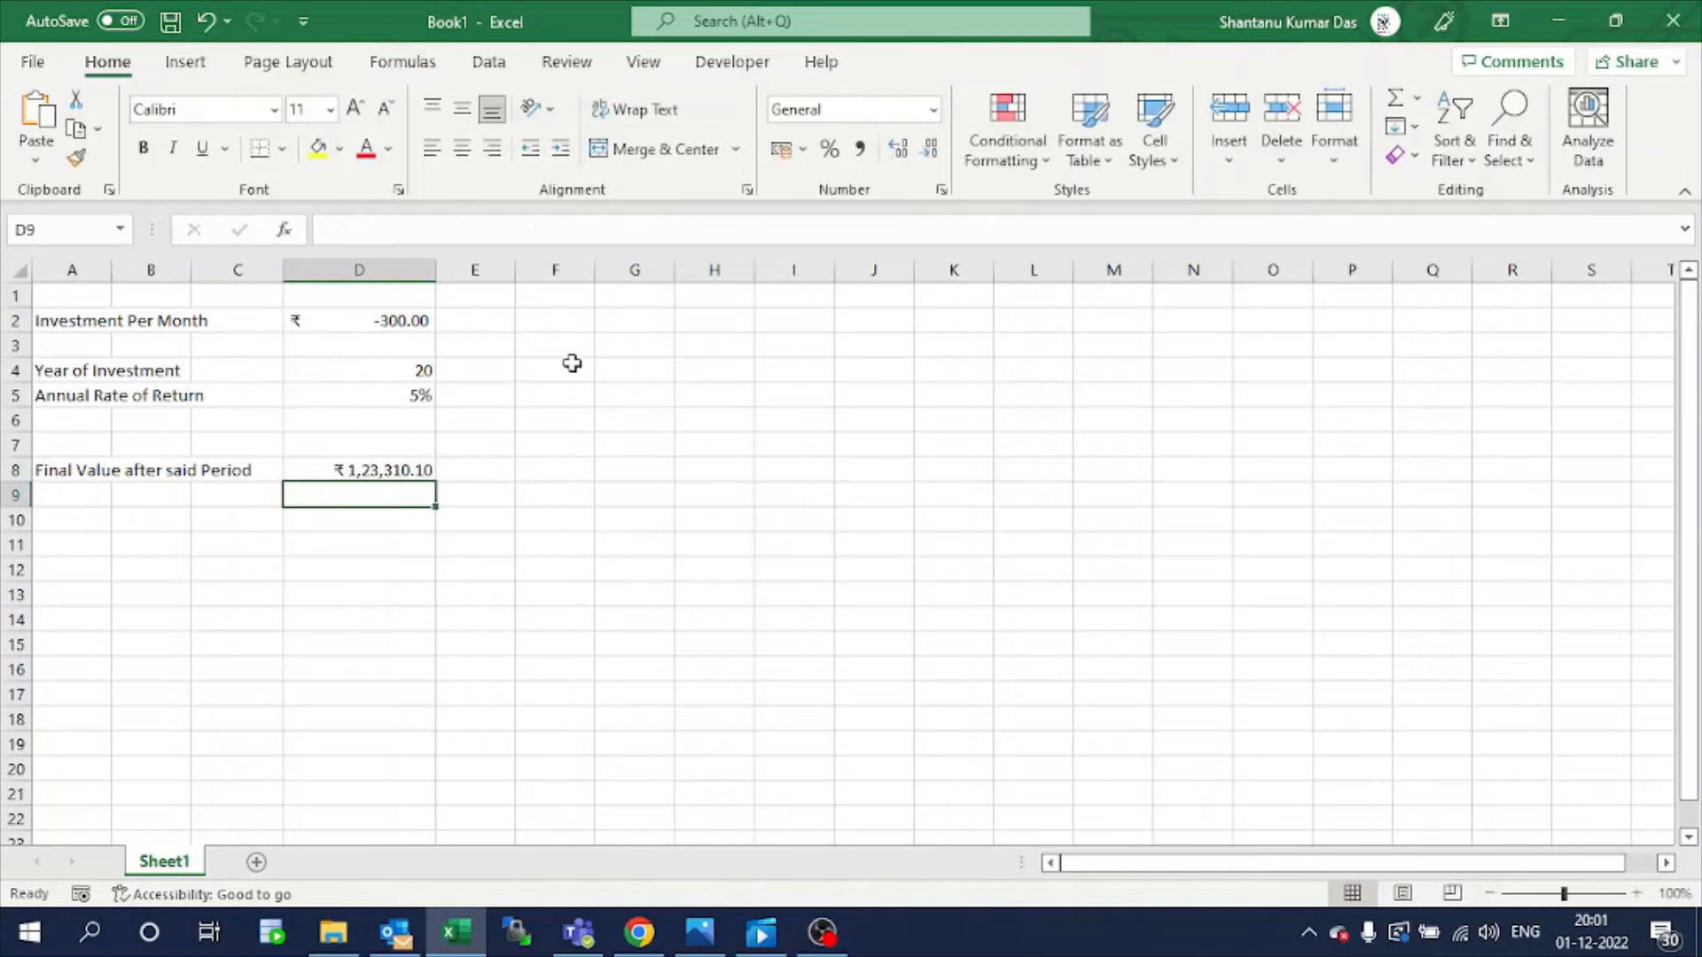
# Widen column D further and copy the rupee accounting format from D2 to D8 with Format Painter.
pyautogui.click(405, 468)
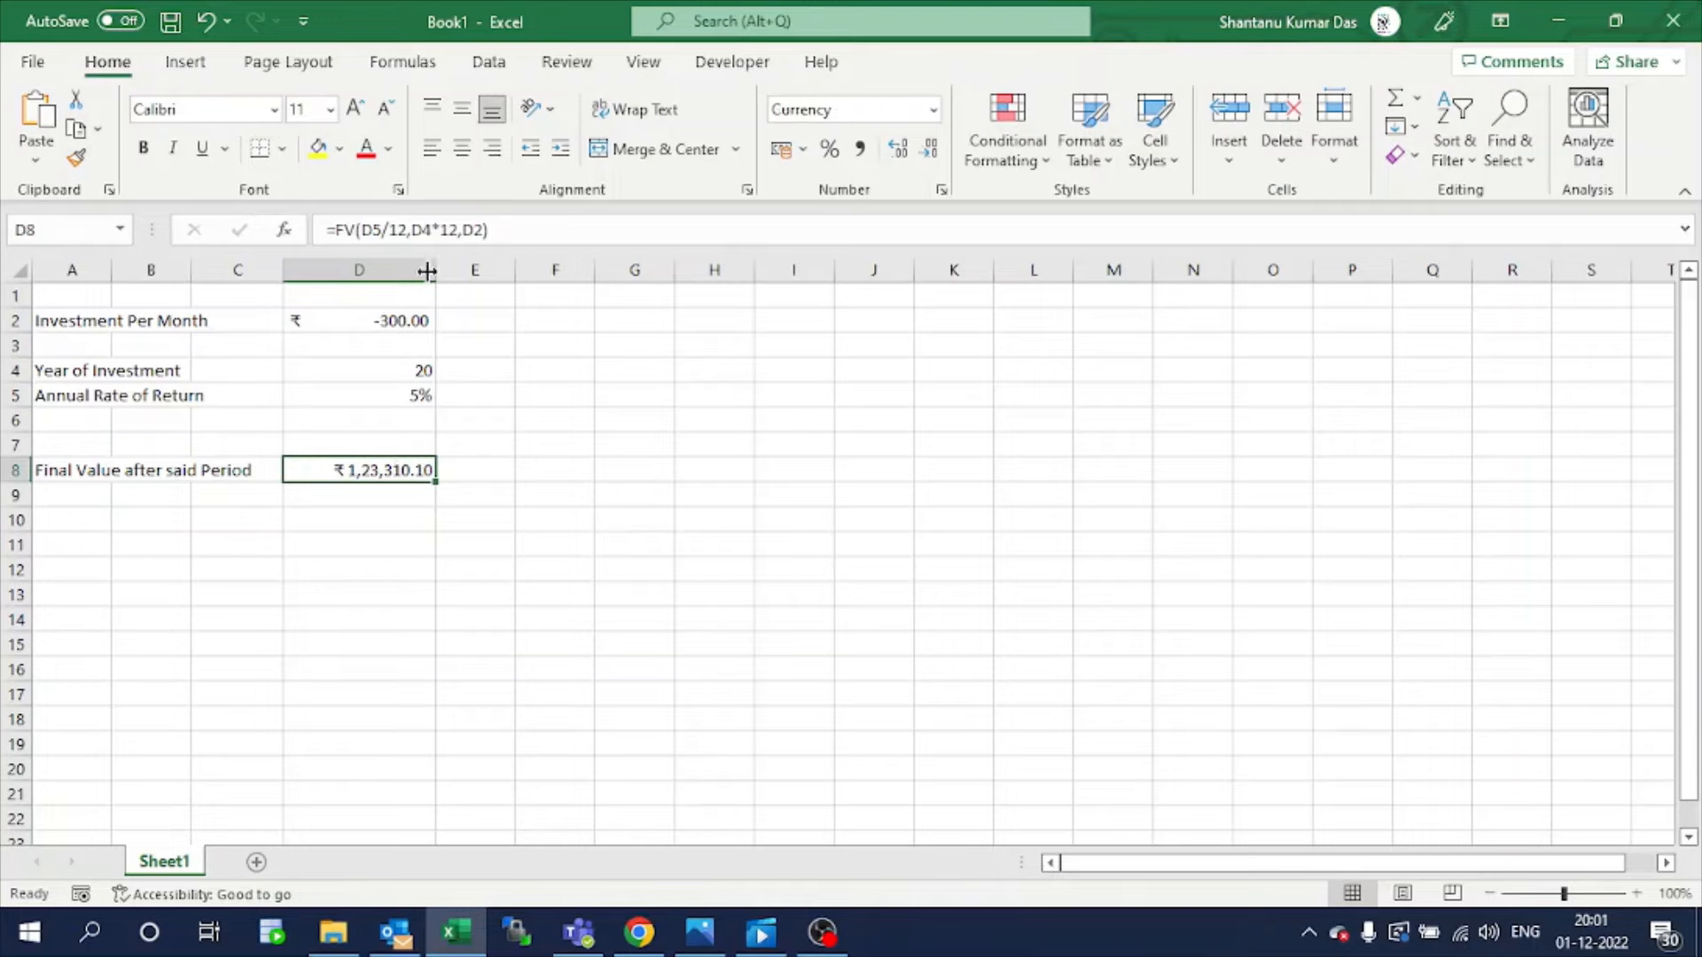
pyautogui.moveTo(435, 275); pyautogui.dragTo(505, 279)
pyautogui.click(394, 319)
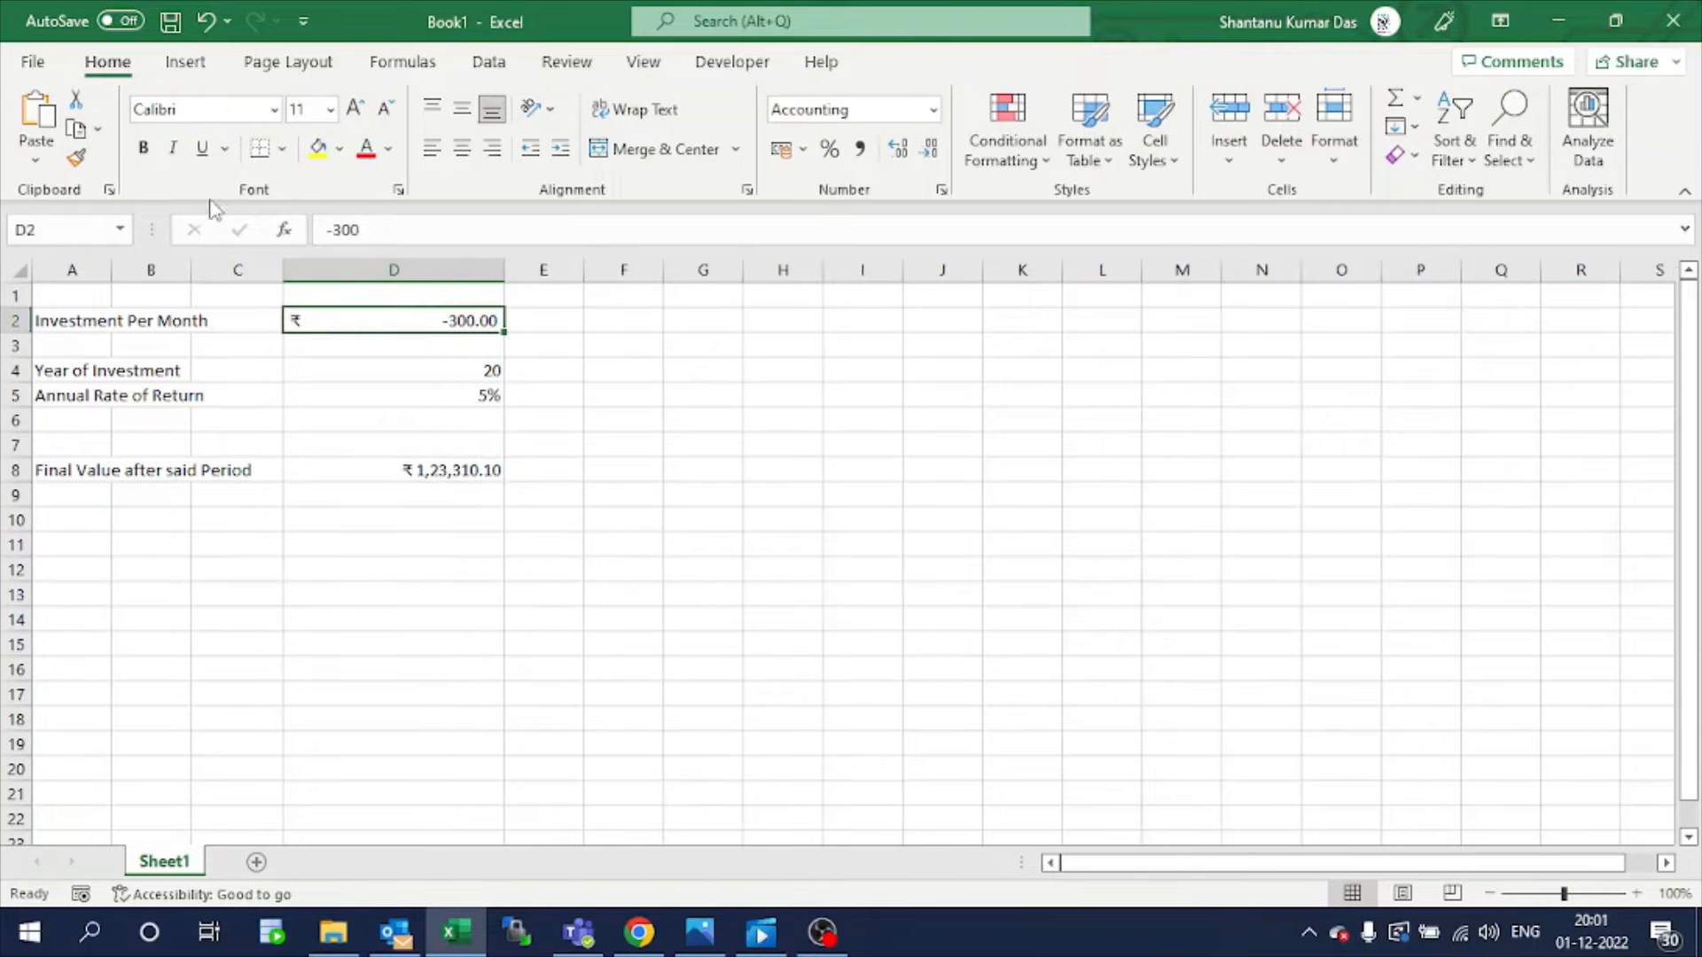
pyautogui.click(80, 161)
pyautogui.click(334, 471)
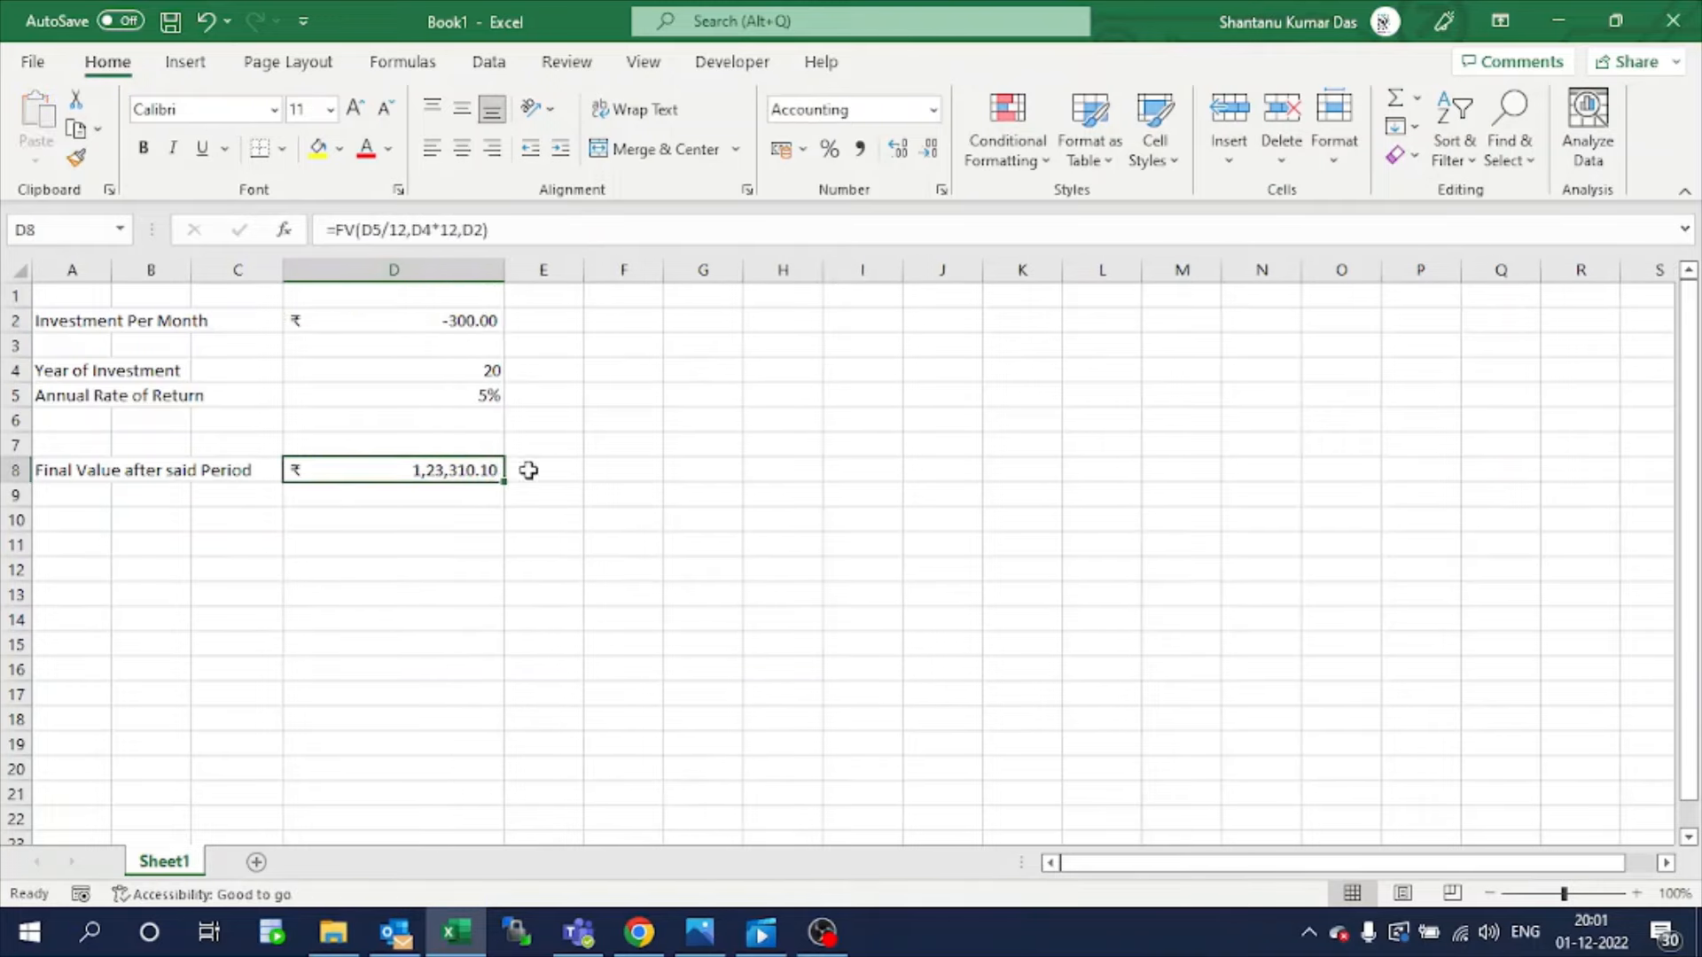
pyautogui.click(532, 470)
# Enter 2%, 2.5% and 3% in G4:G6 and fill the series of rates down to G19.
pyautogui.click(673, 417)
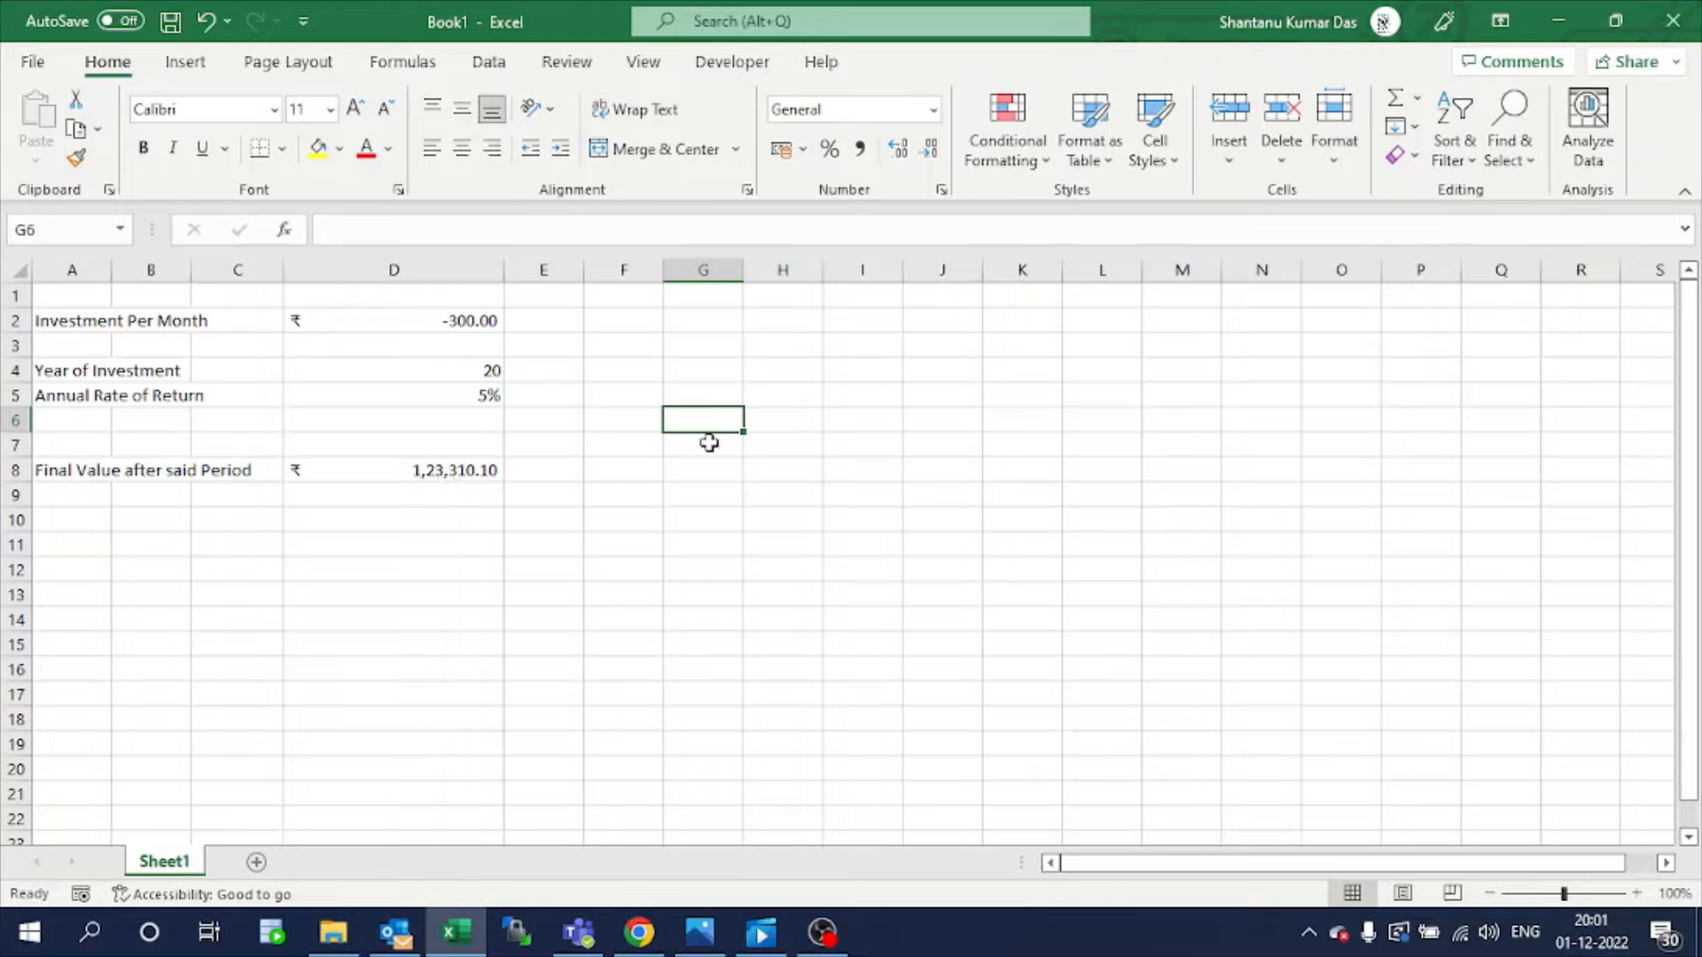
pyautogui.click(706, 368)
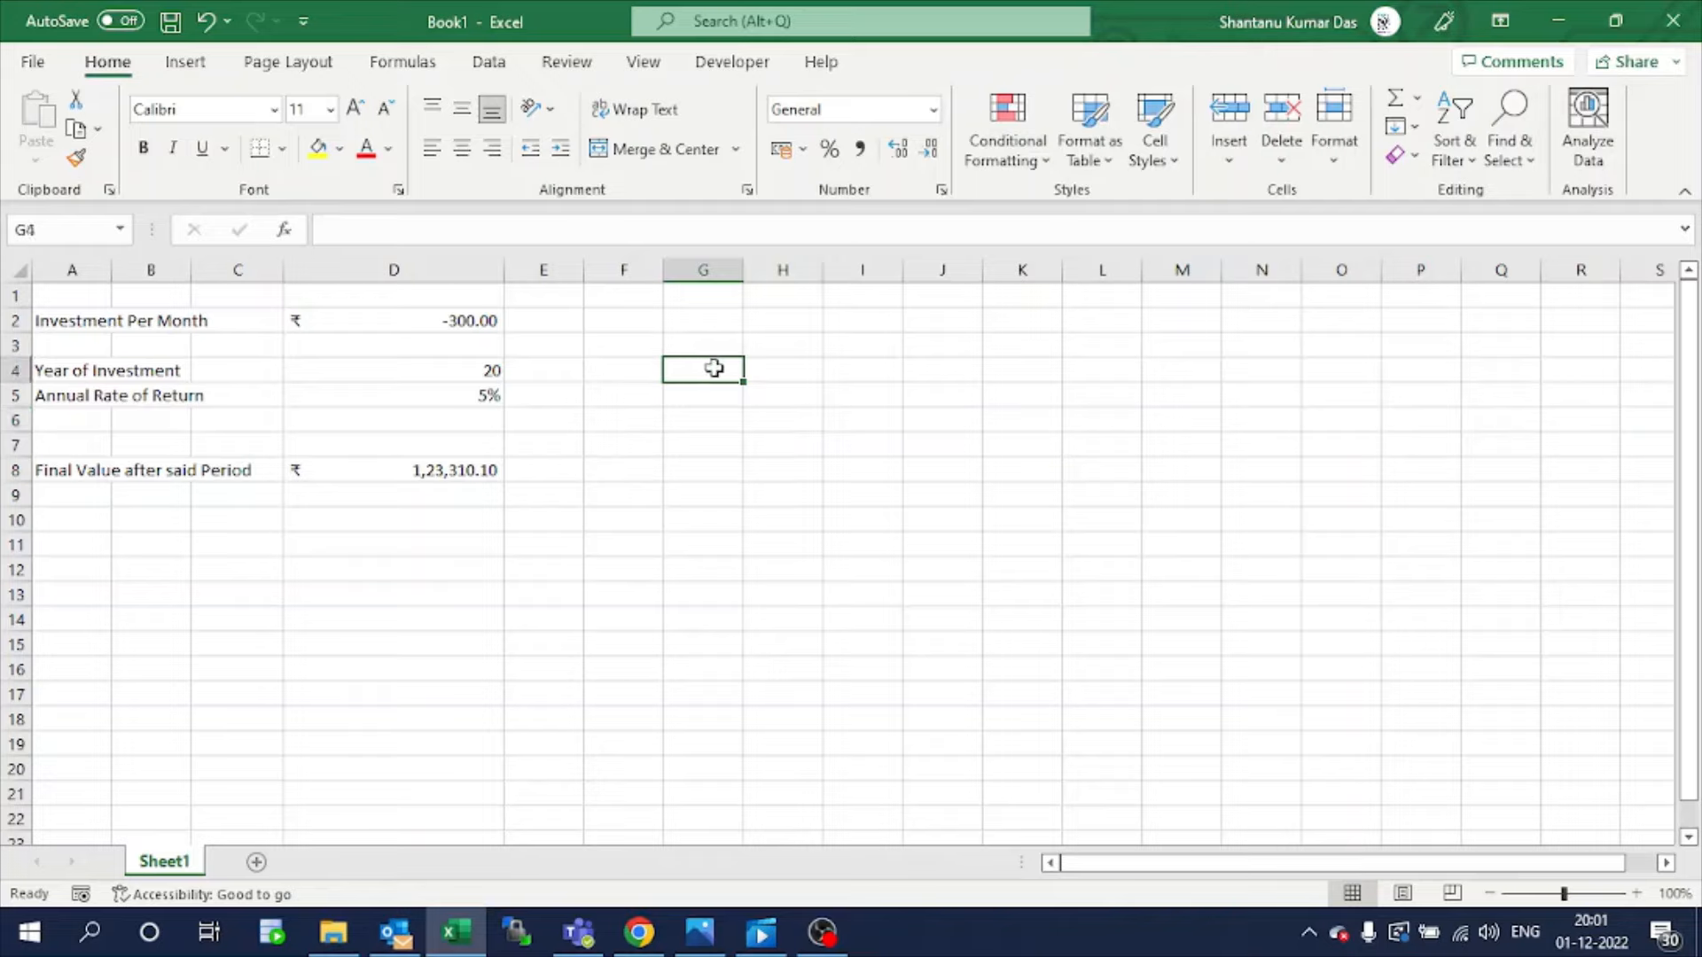
pyautogui.write('3.')
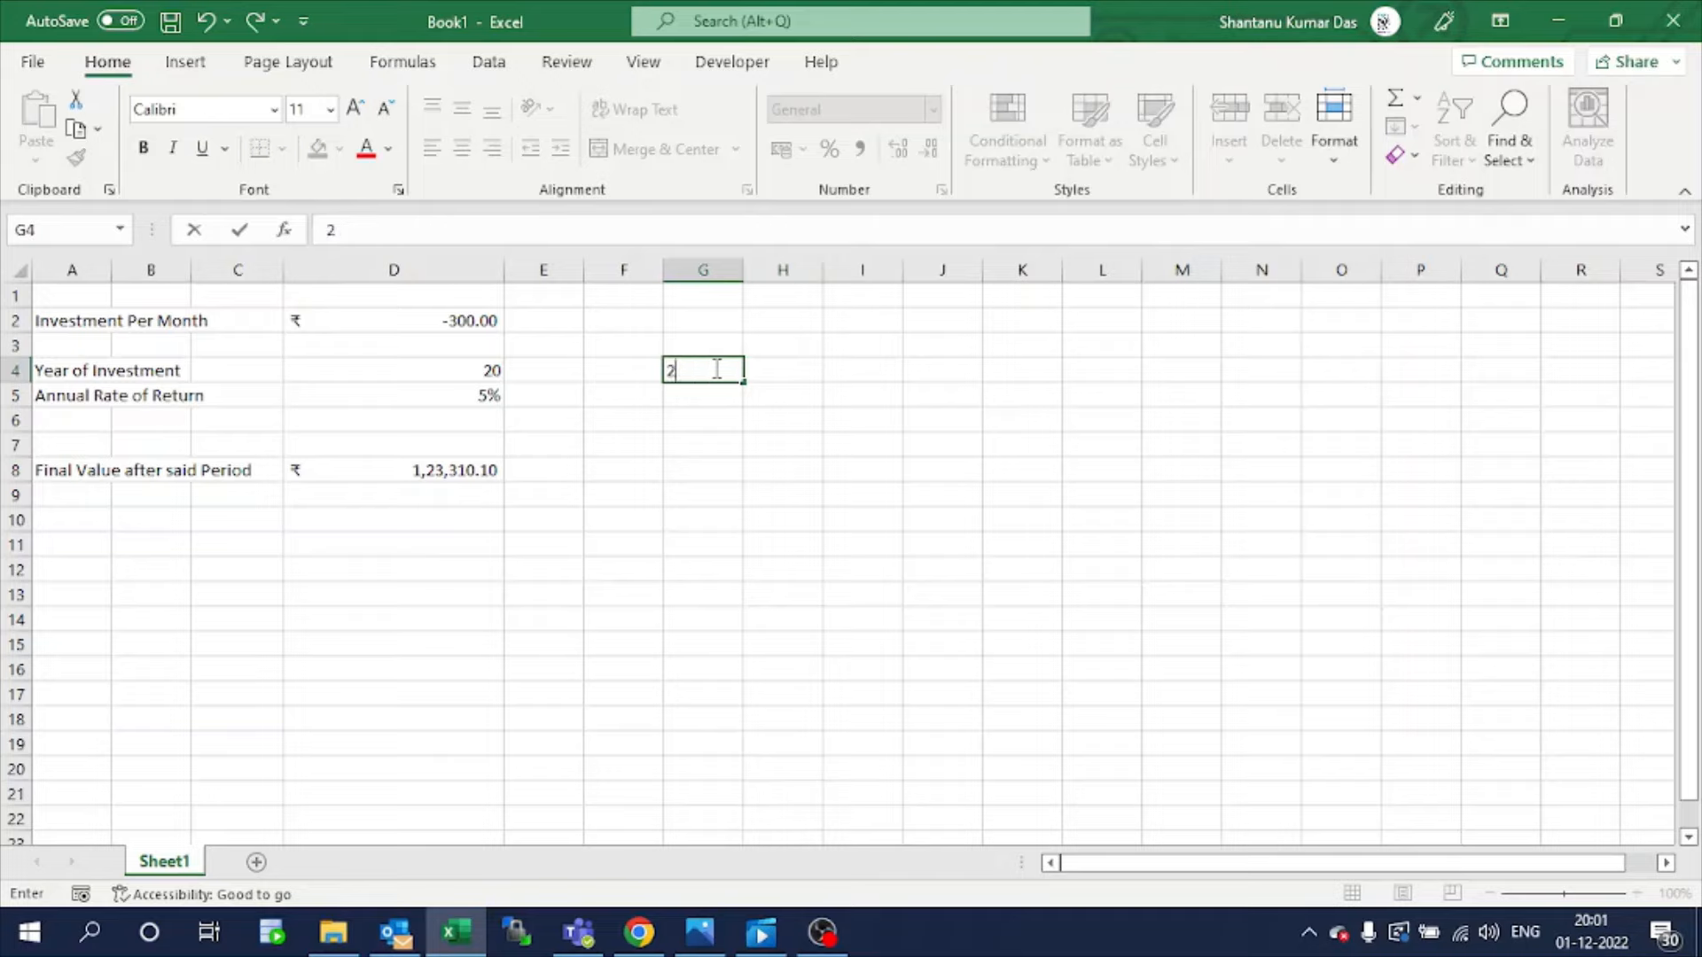
pyautogui.press('Return')
pyautogui.write('2.5')
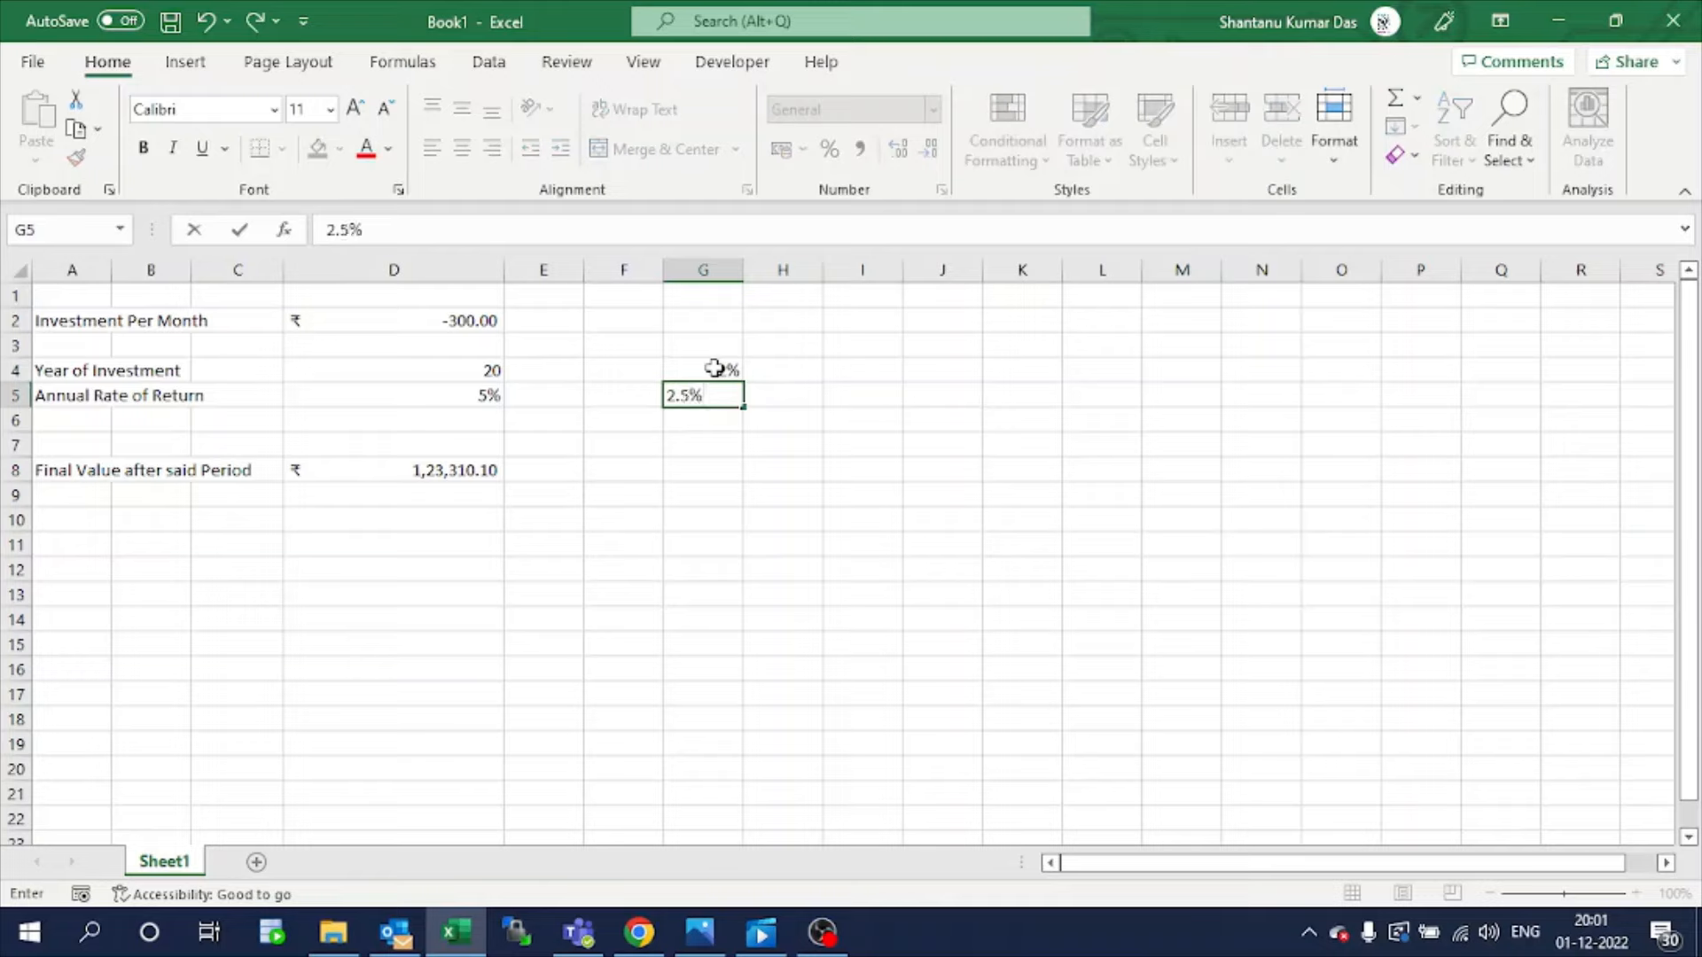
pyautogui.press('Return')
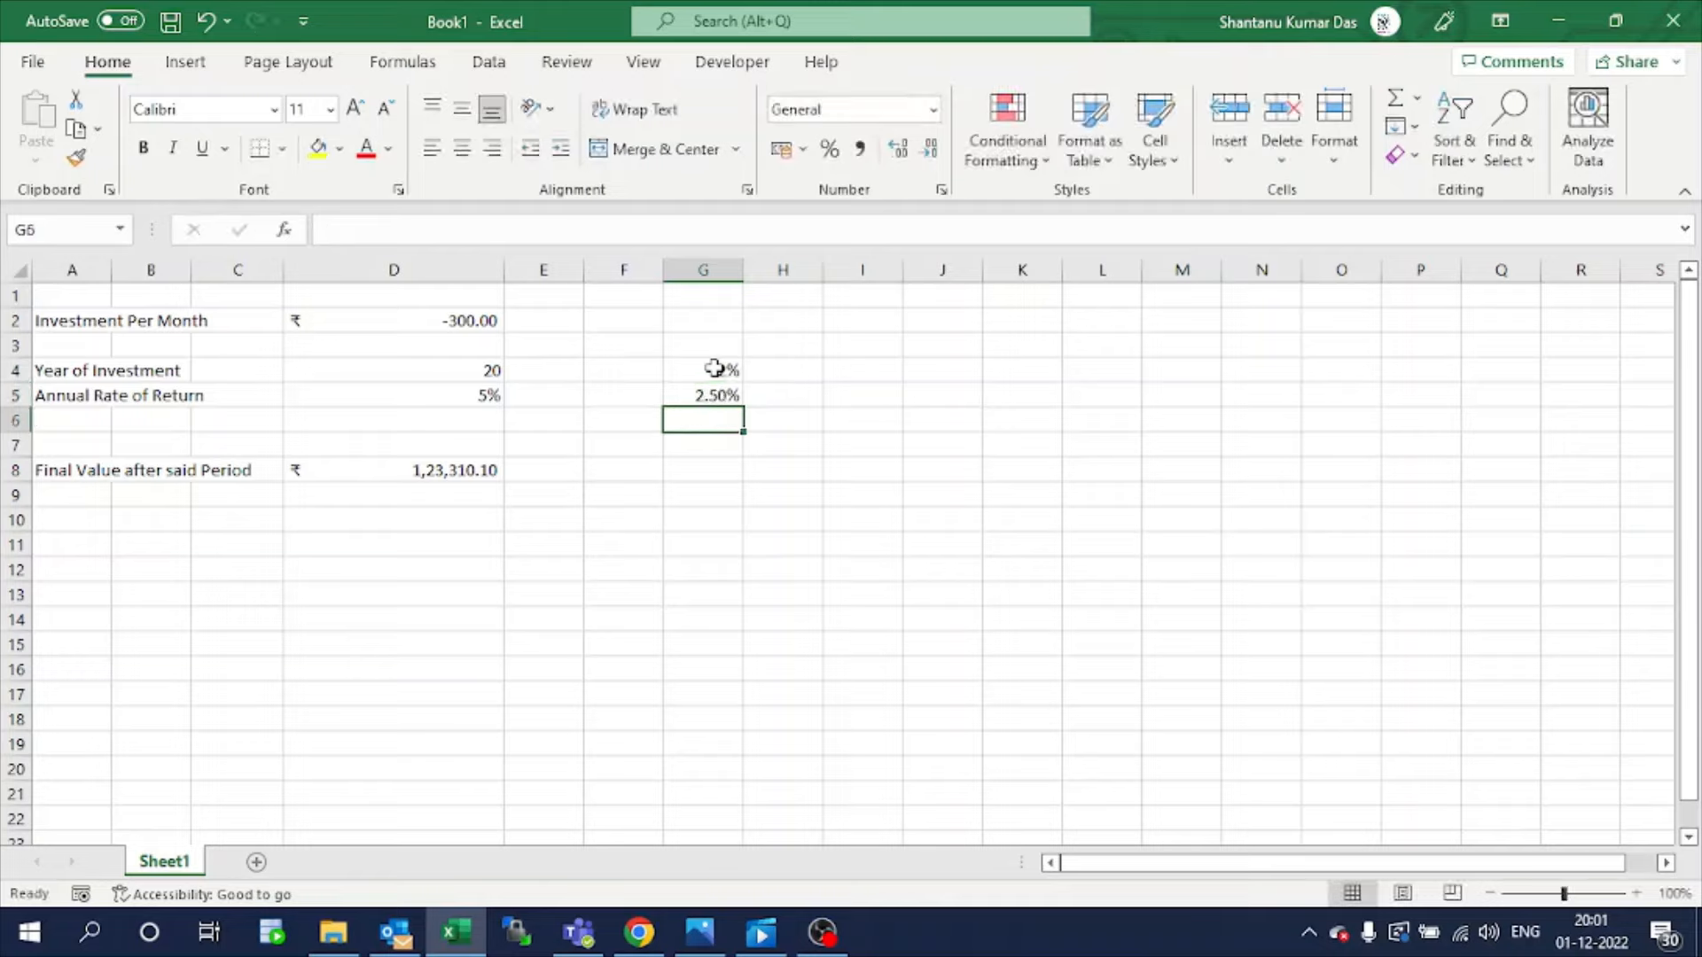
pyautogui.write('3')
pyautogui.press('Return')
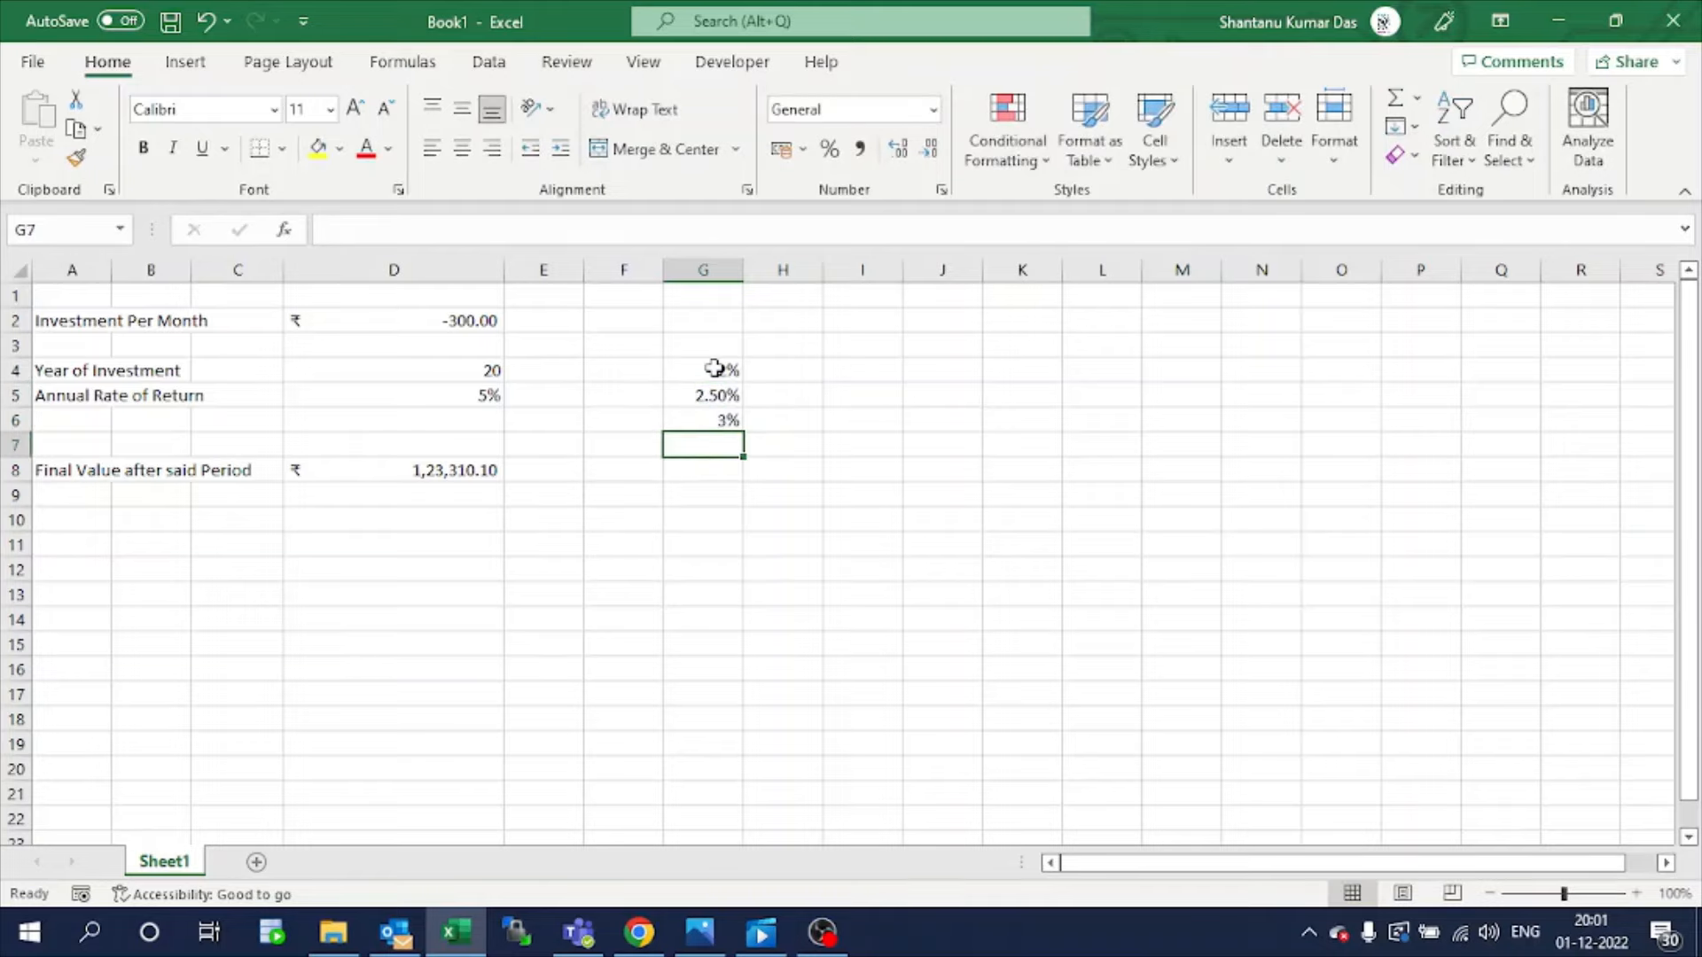
pyautogui.moveTo(714, 368); pyautogui.dragTo(748, 753)
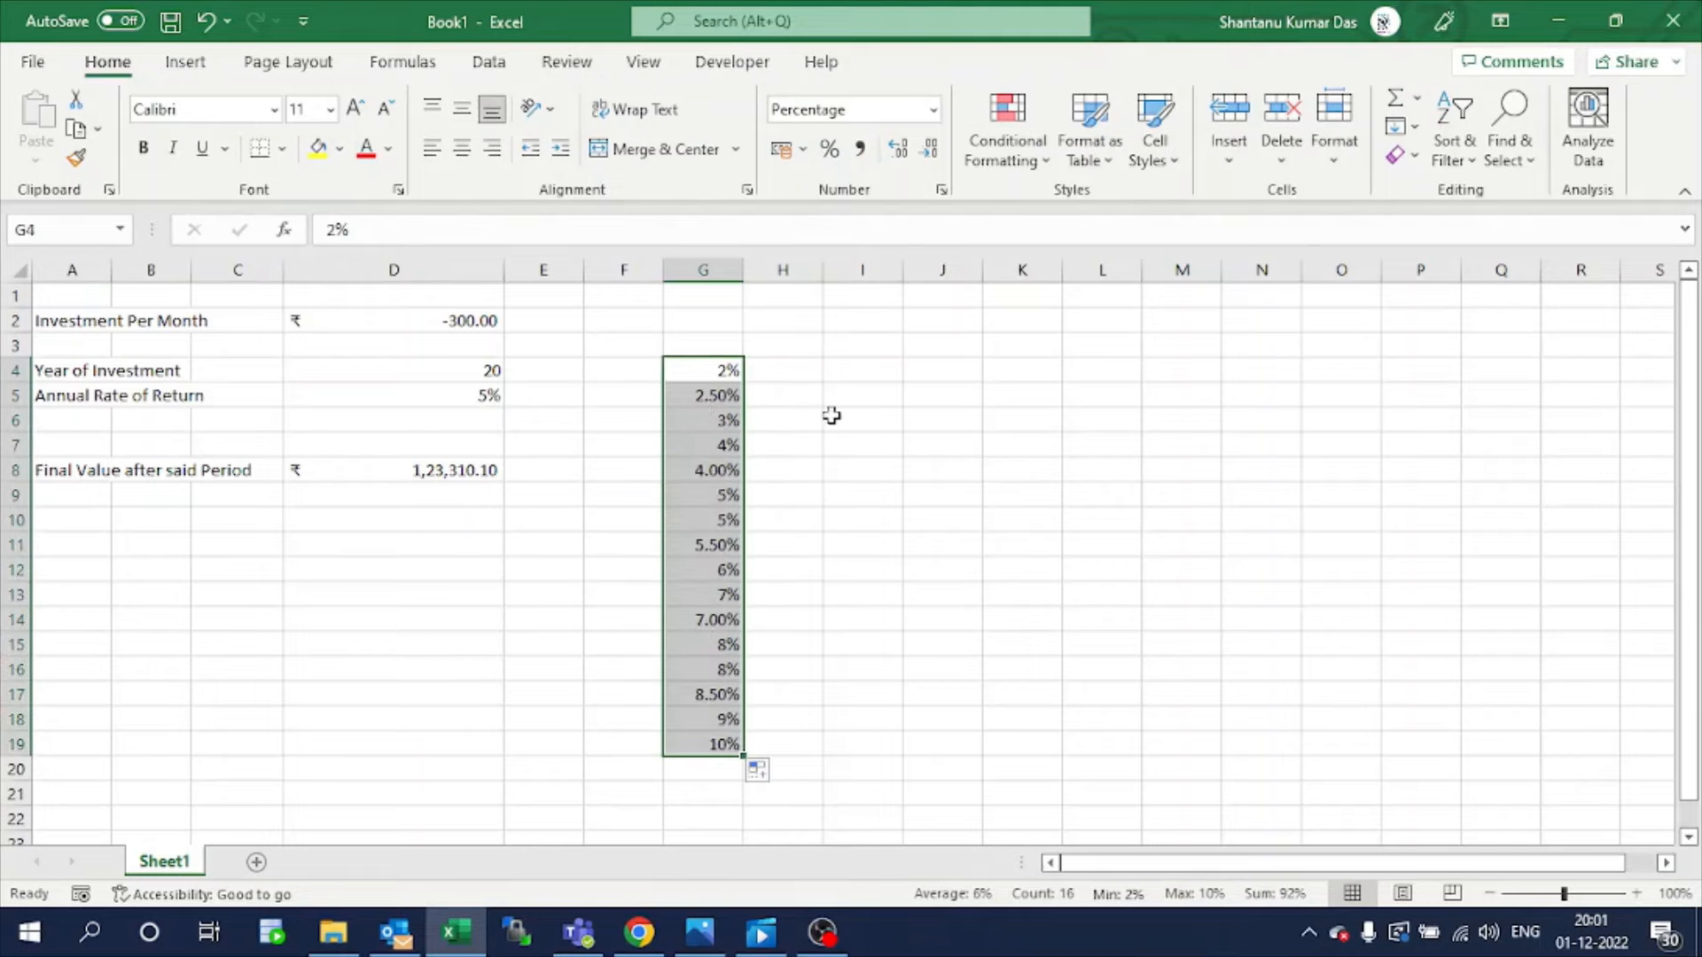
# Link cell H3 to the final value with the formula =D8.
pyautogui.click(761, 350)
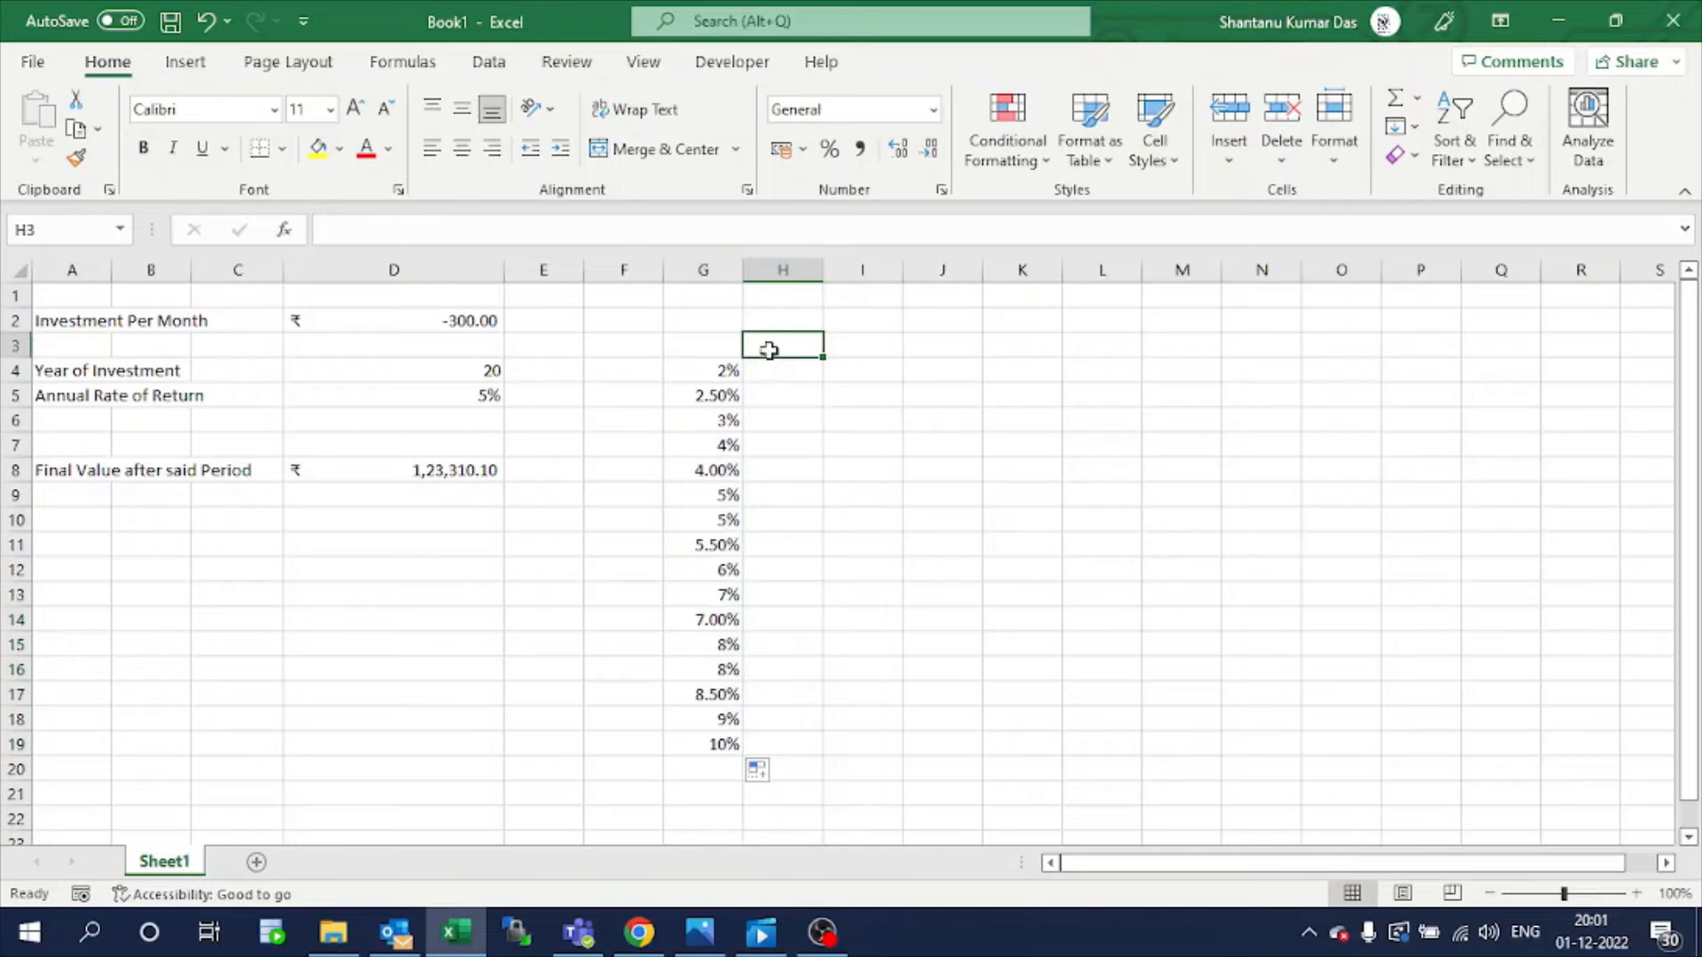
pyautogui.write('=')
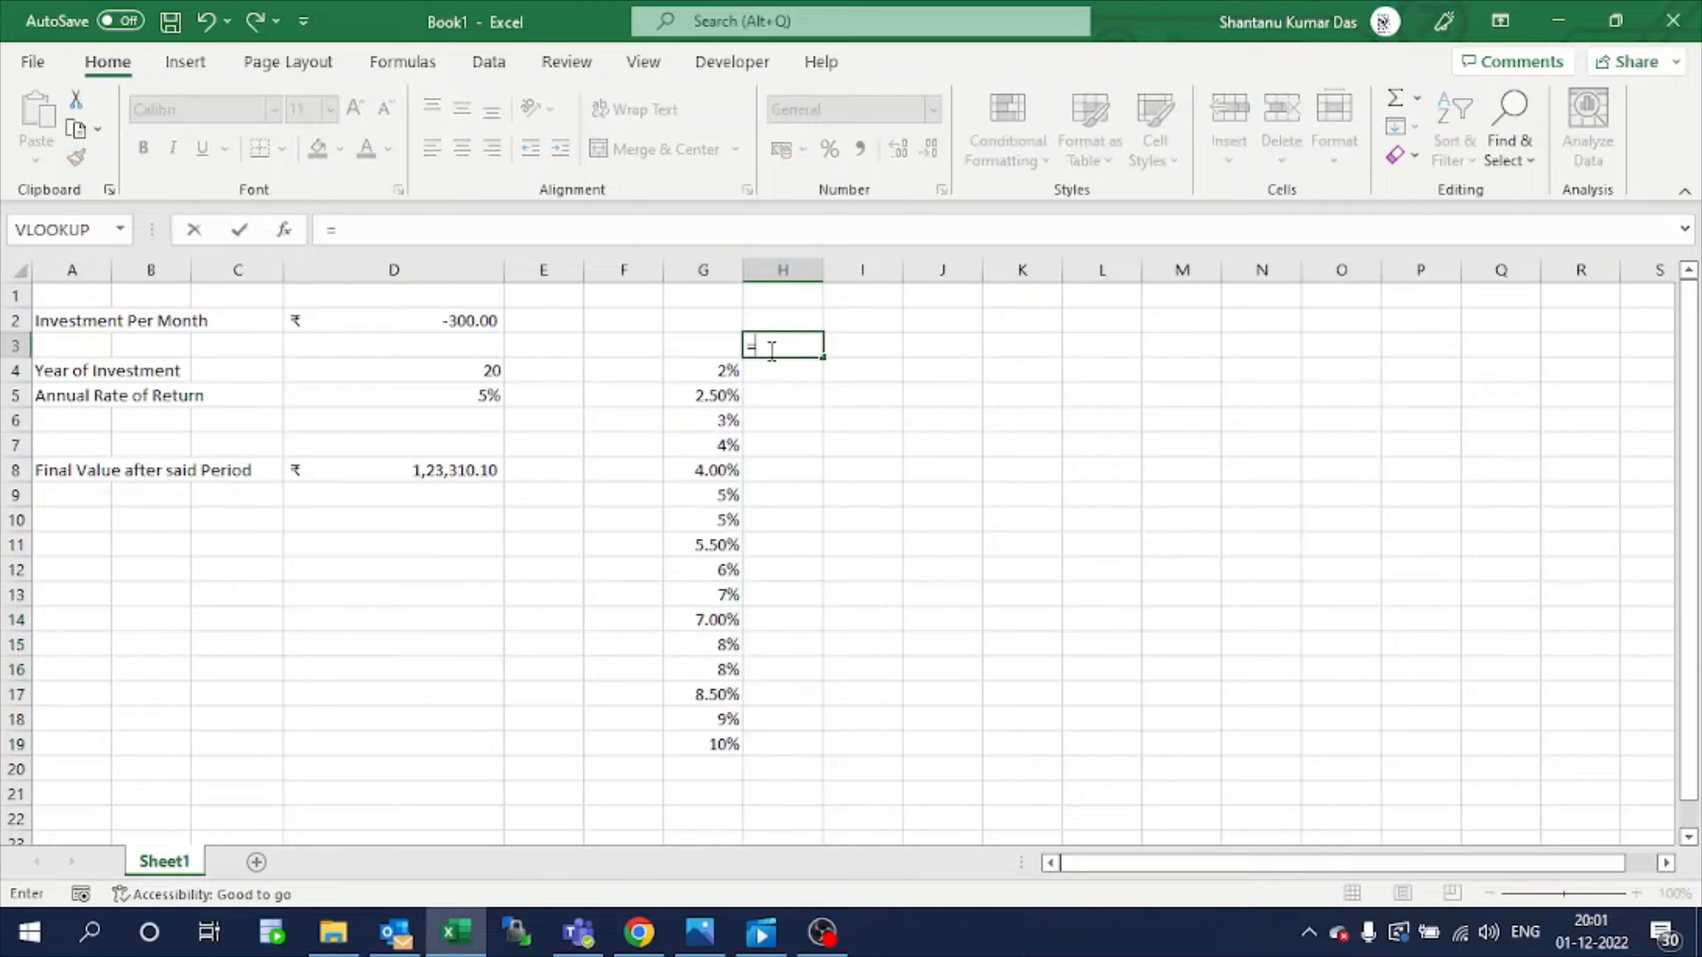
pyautogui.click(412, 471)
pyautogui.press('Return')
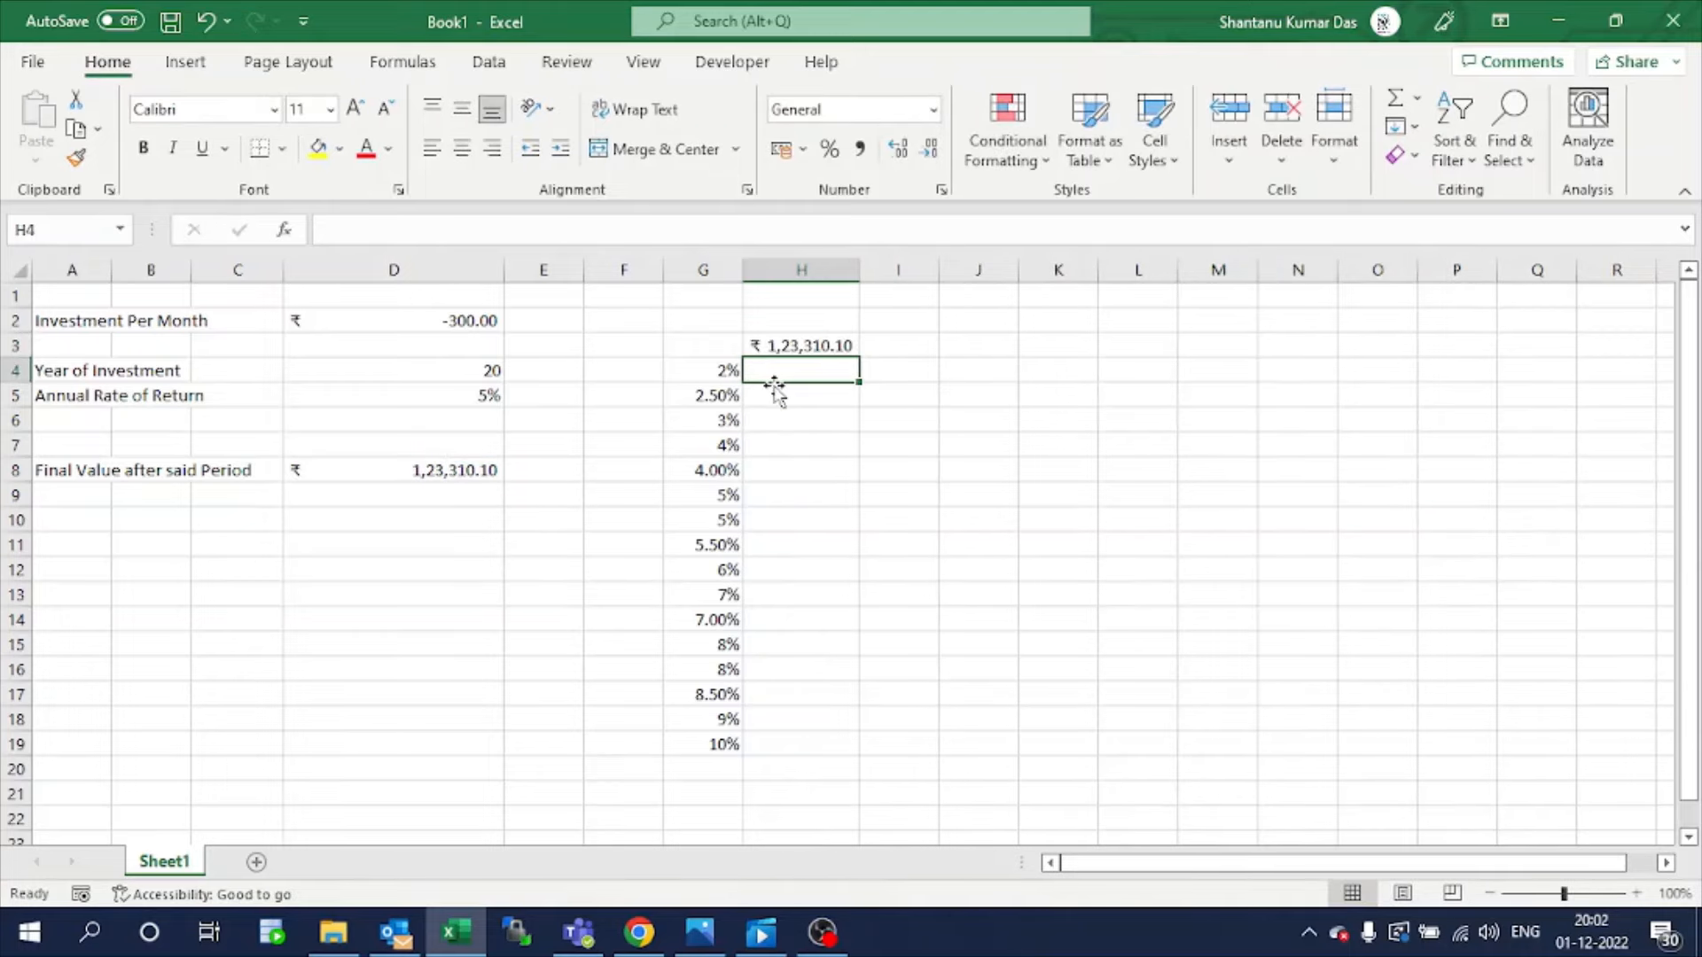
# Create a one-variable What-If data table over G3:H19 with D5 as the column input cell.
pyautogui.moveTo(703, 345); pyautogui.dragTo(809, 752)
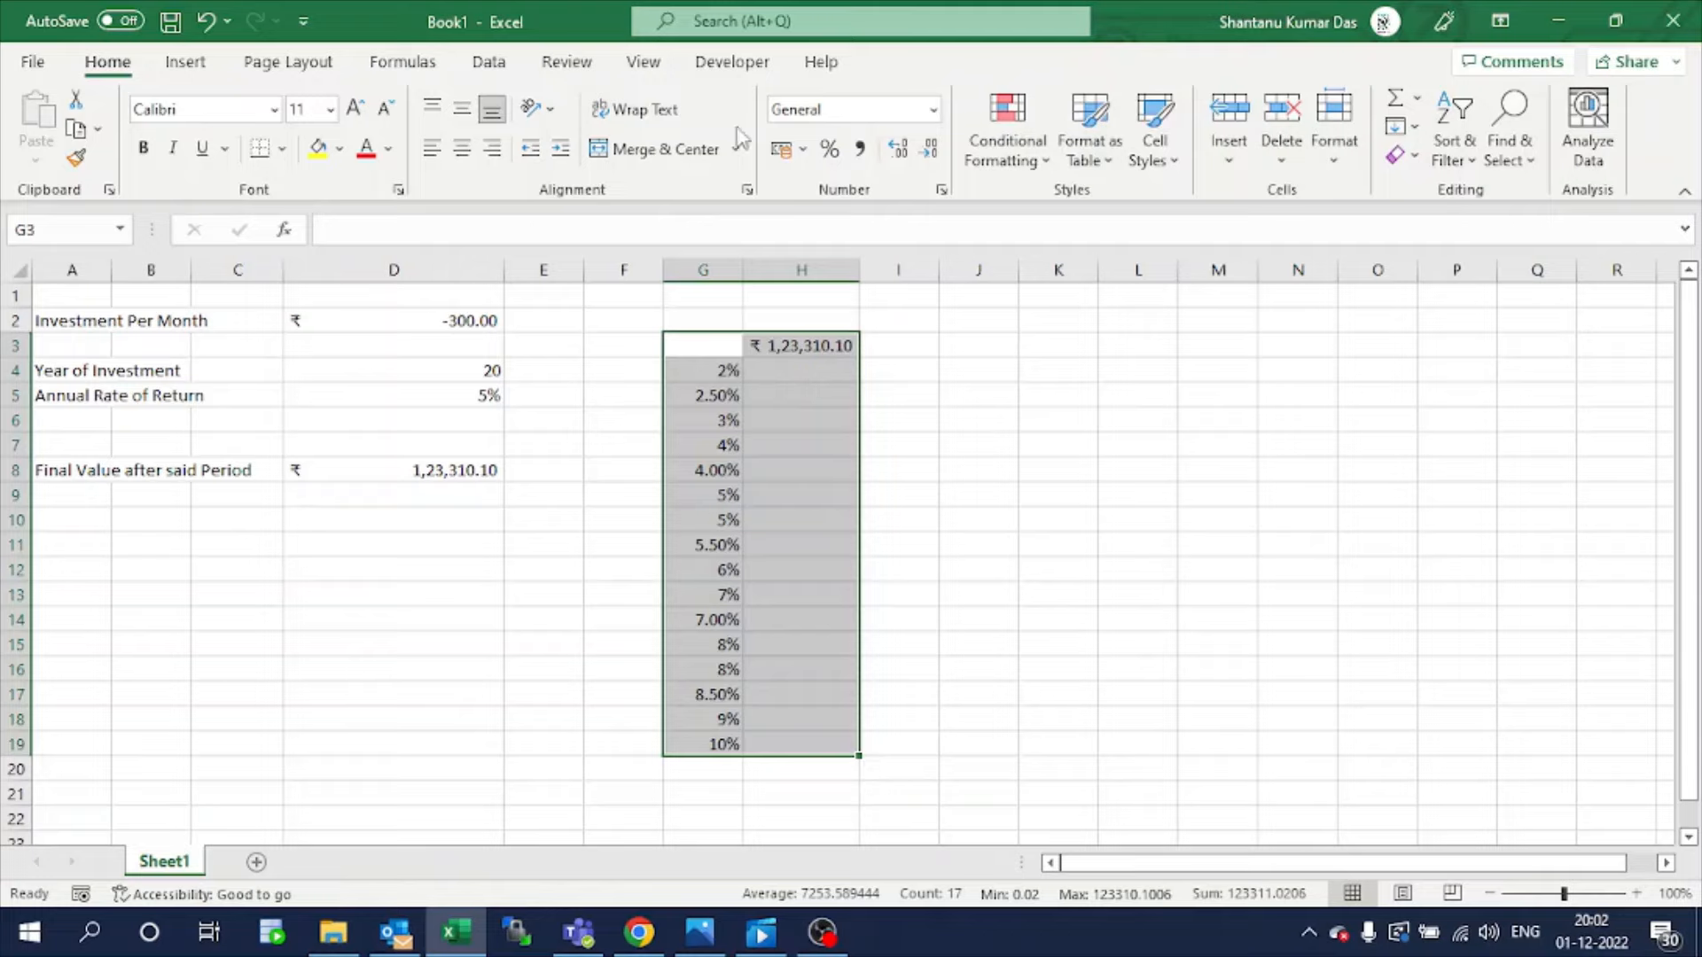
pyautogui.click(487, 64)
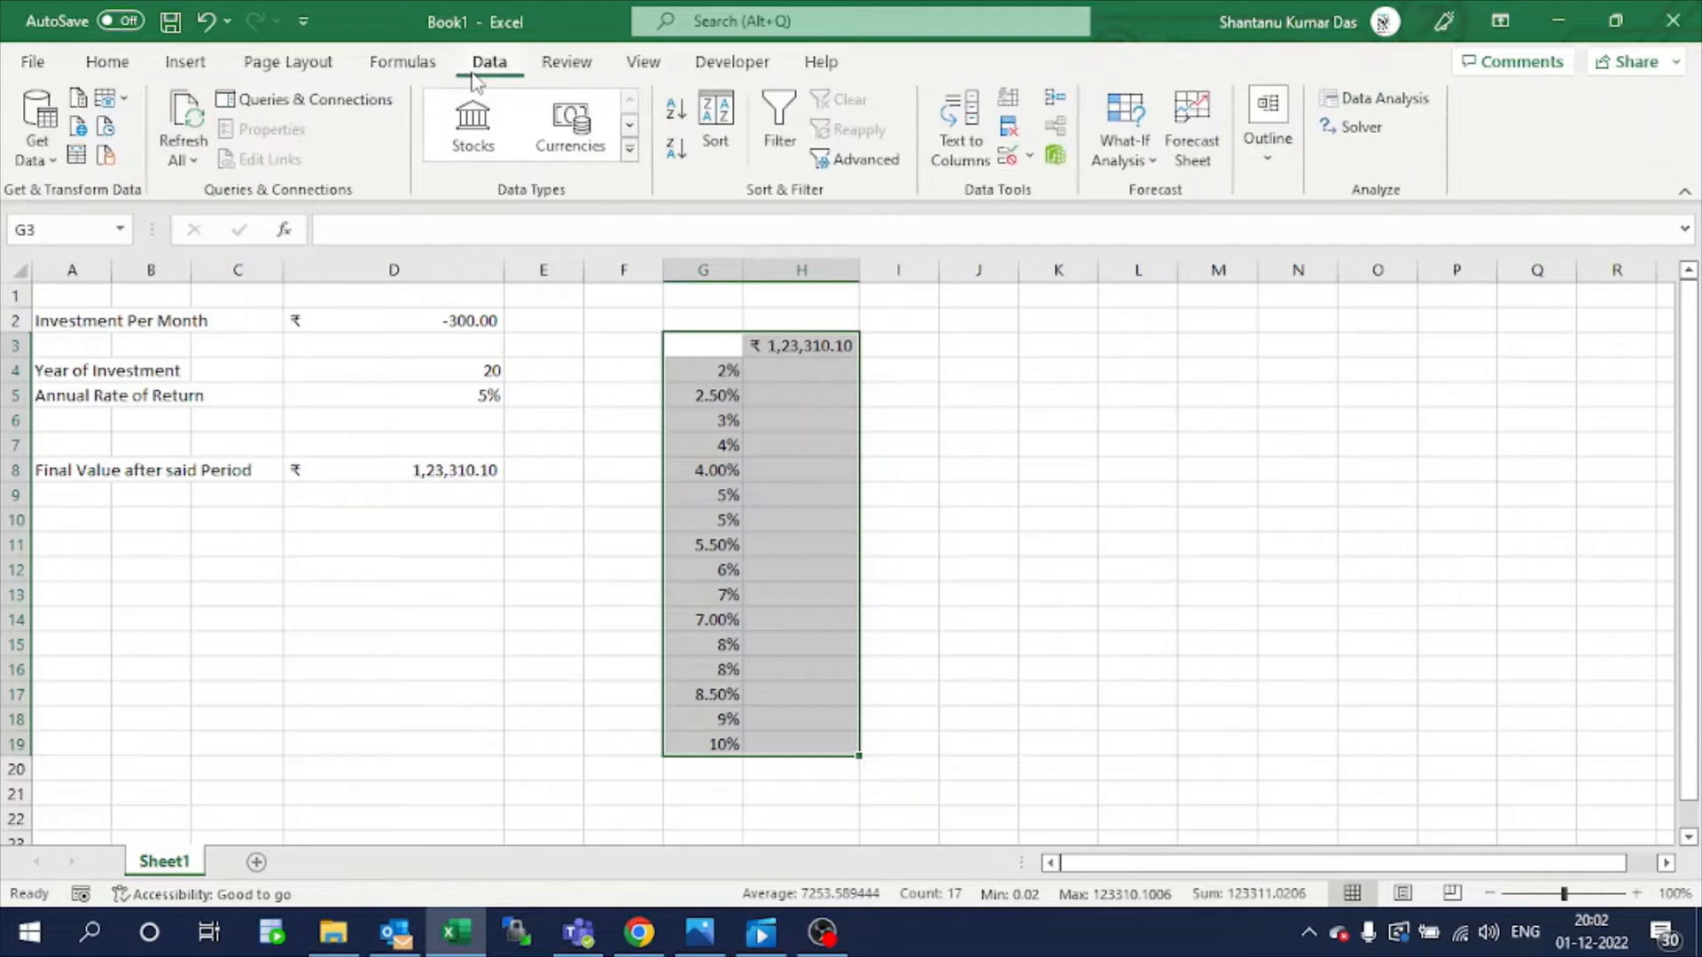
pyautogui.click(1124, 150)
pyautogui.click(1159, 262)
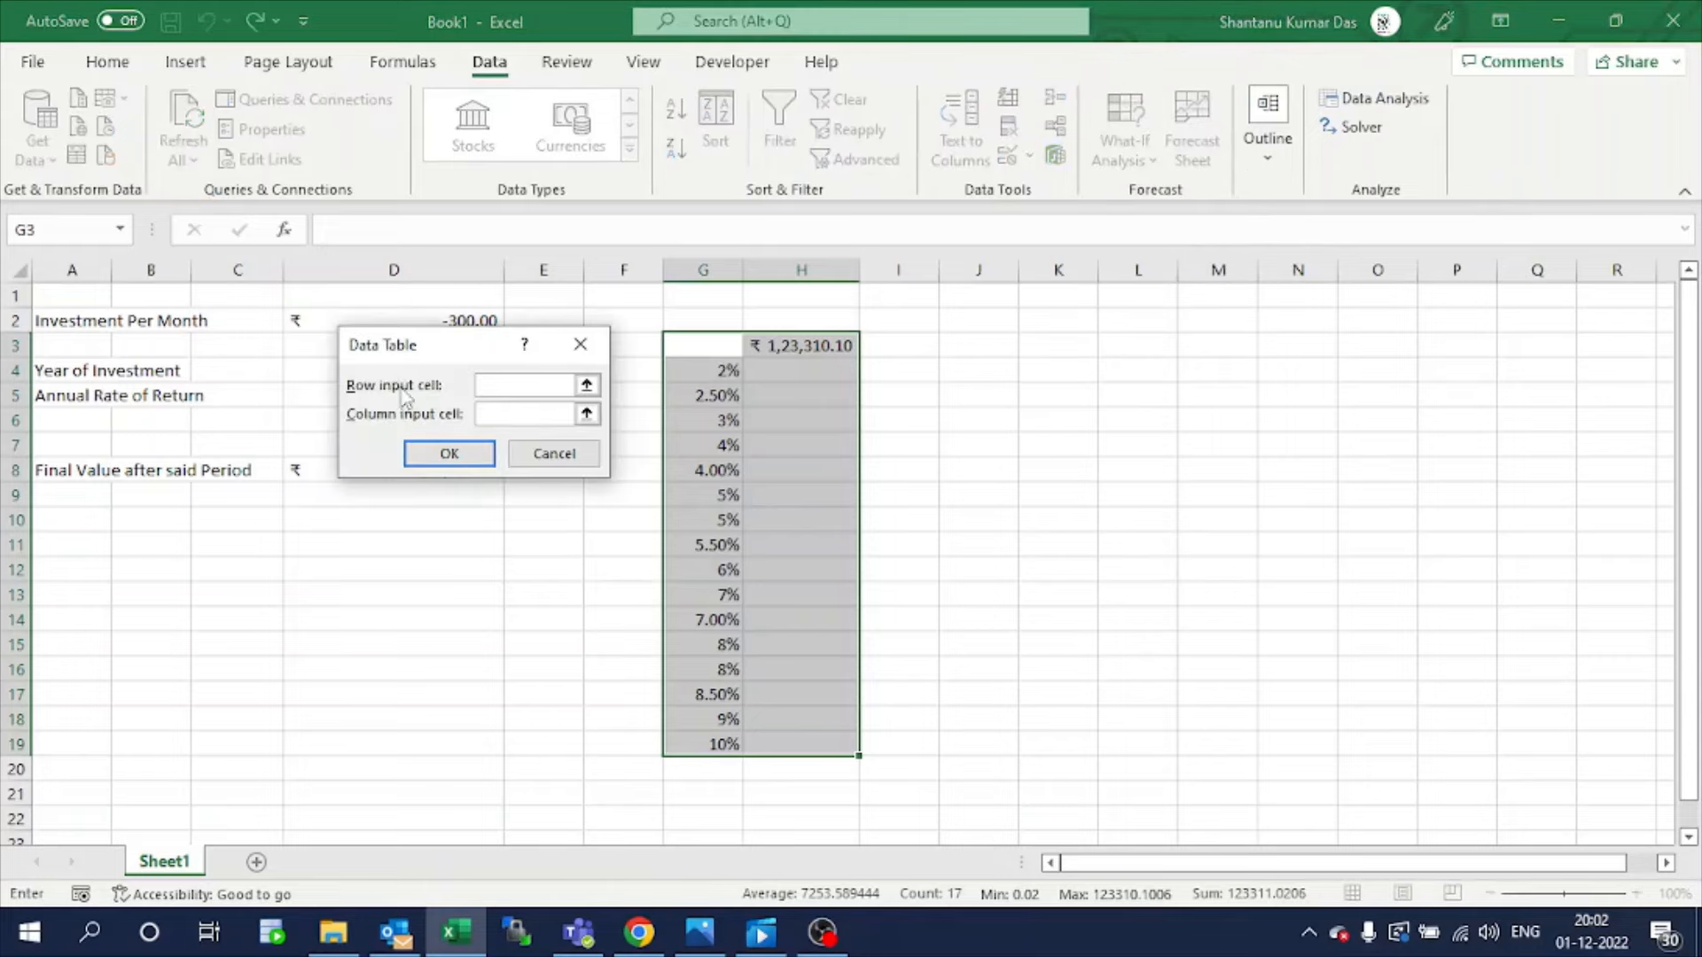
pyautogui.moveTo(440, 346); pyautogui.dragTo(1038, 371)
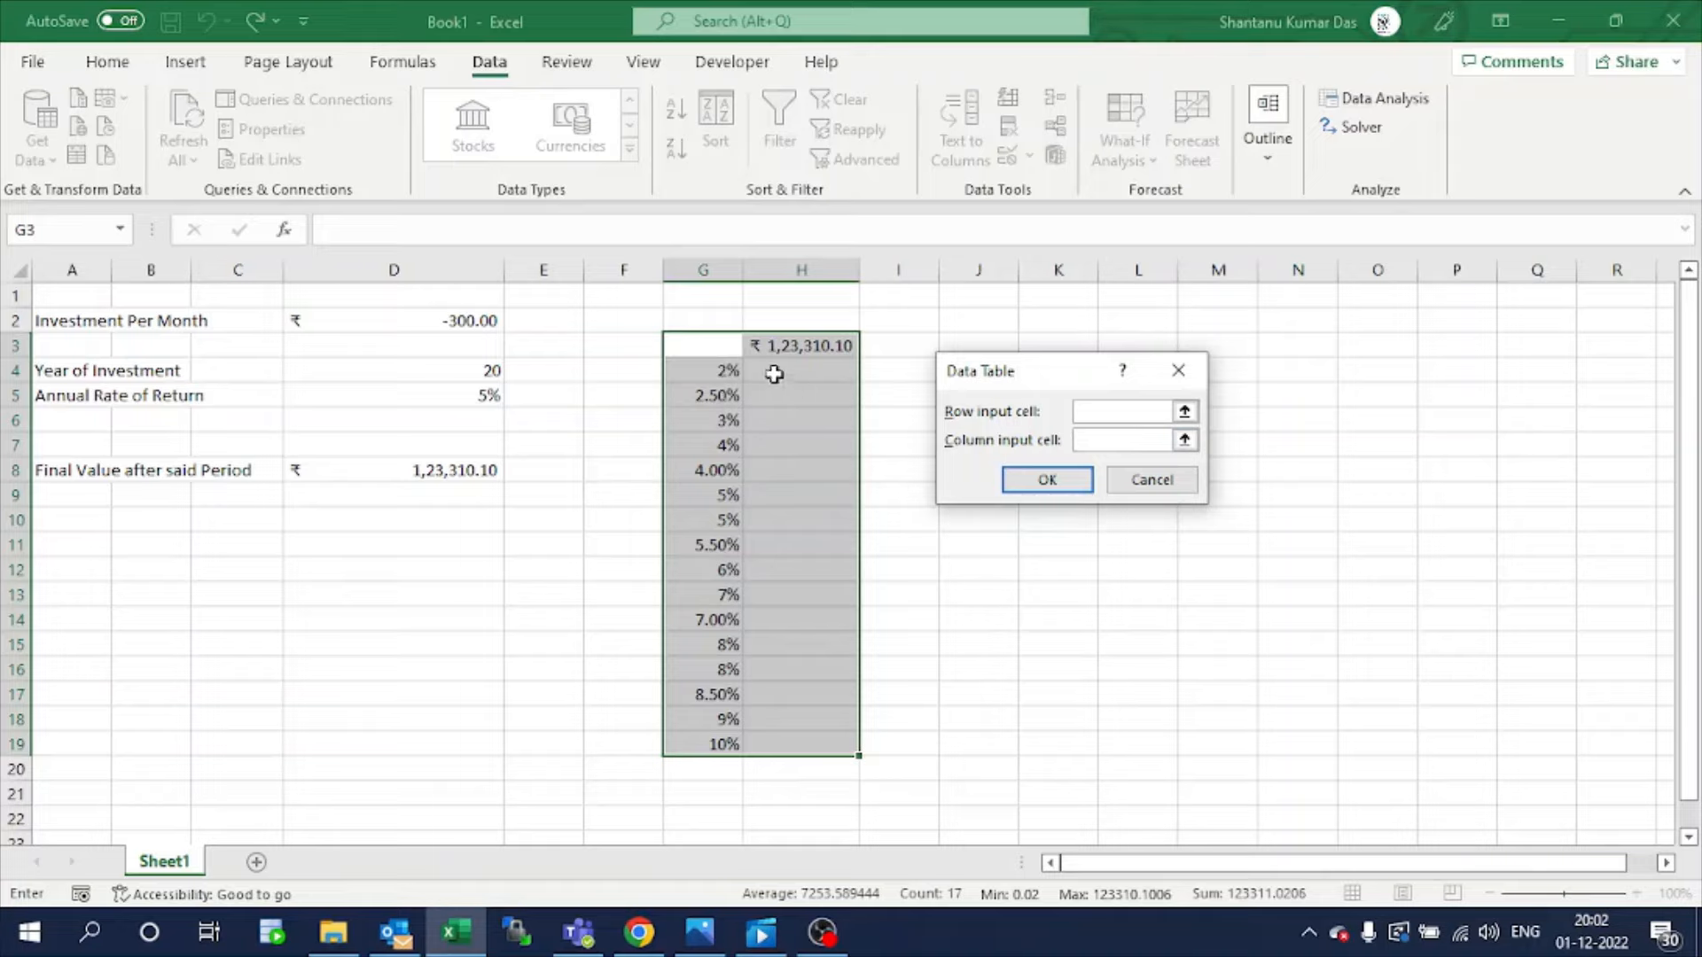
pyautogui.click(405, 393)
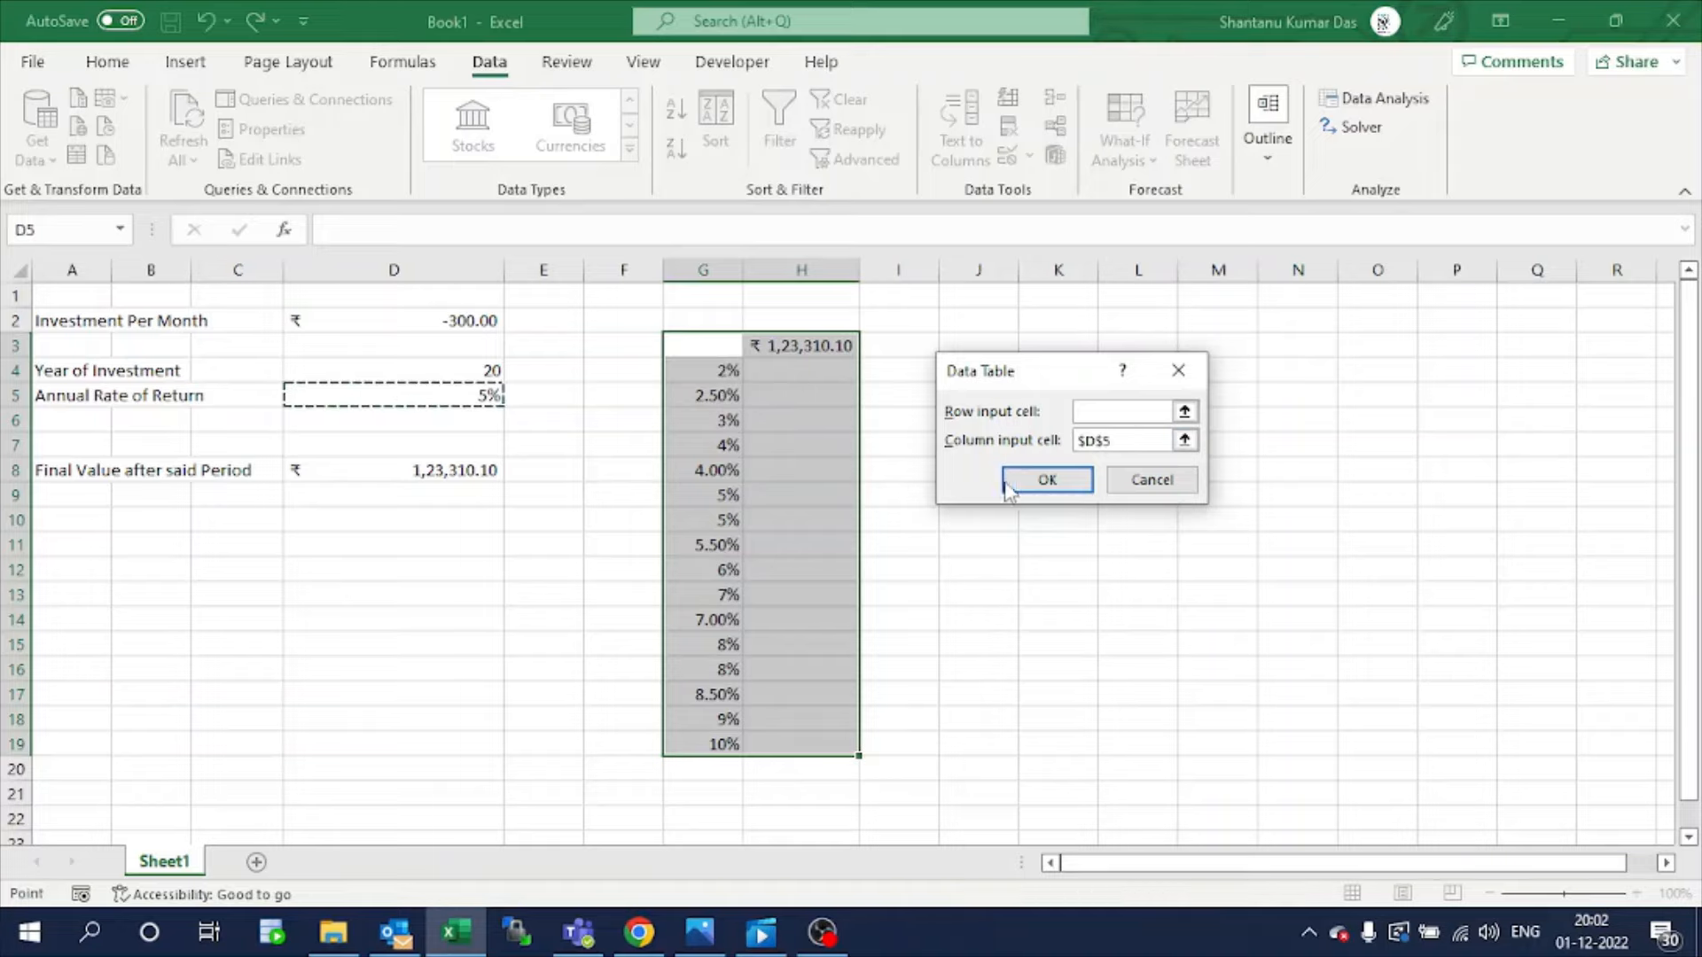
pyautogui.click(1049, 480)
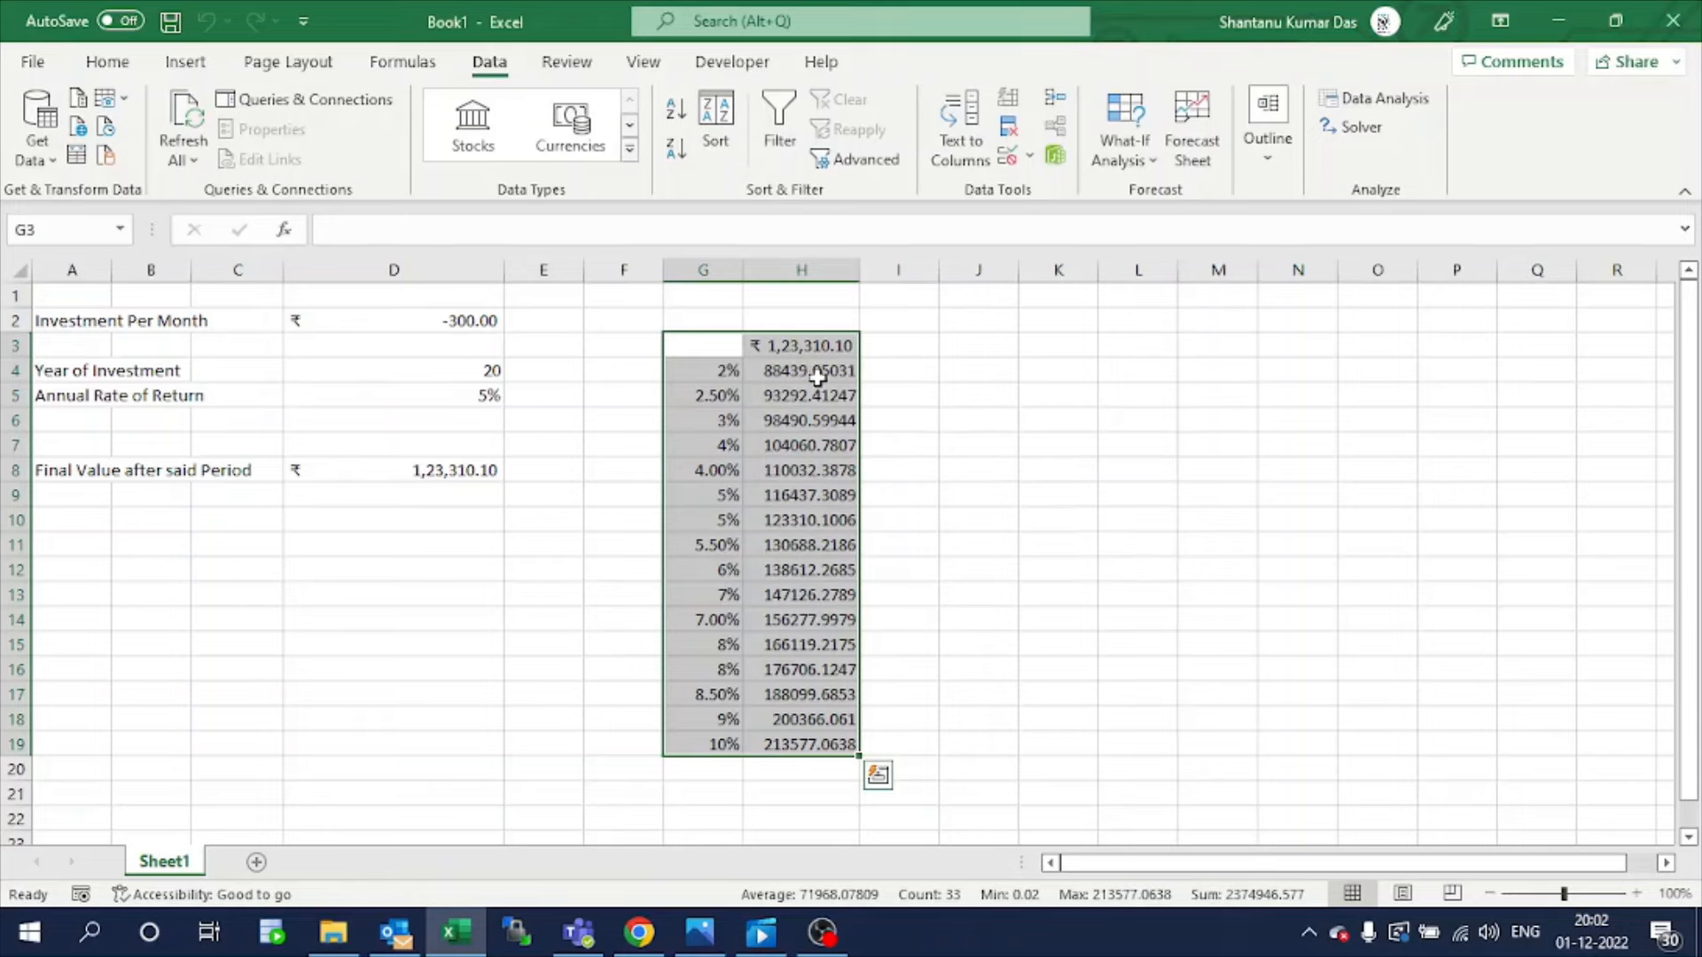
# Copy the rupee accounting format from D8 to the data table results in H4:H19 and widen column H.
pyautogui.click(817, 376)
pyautogui.click(471, 399)
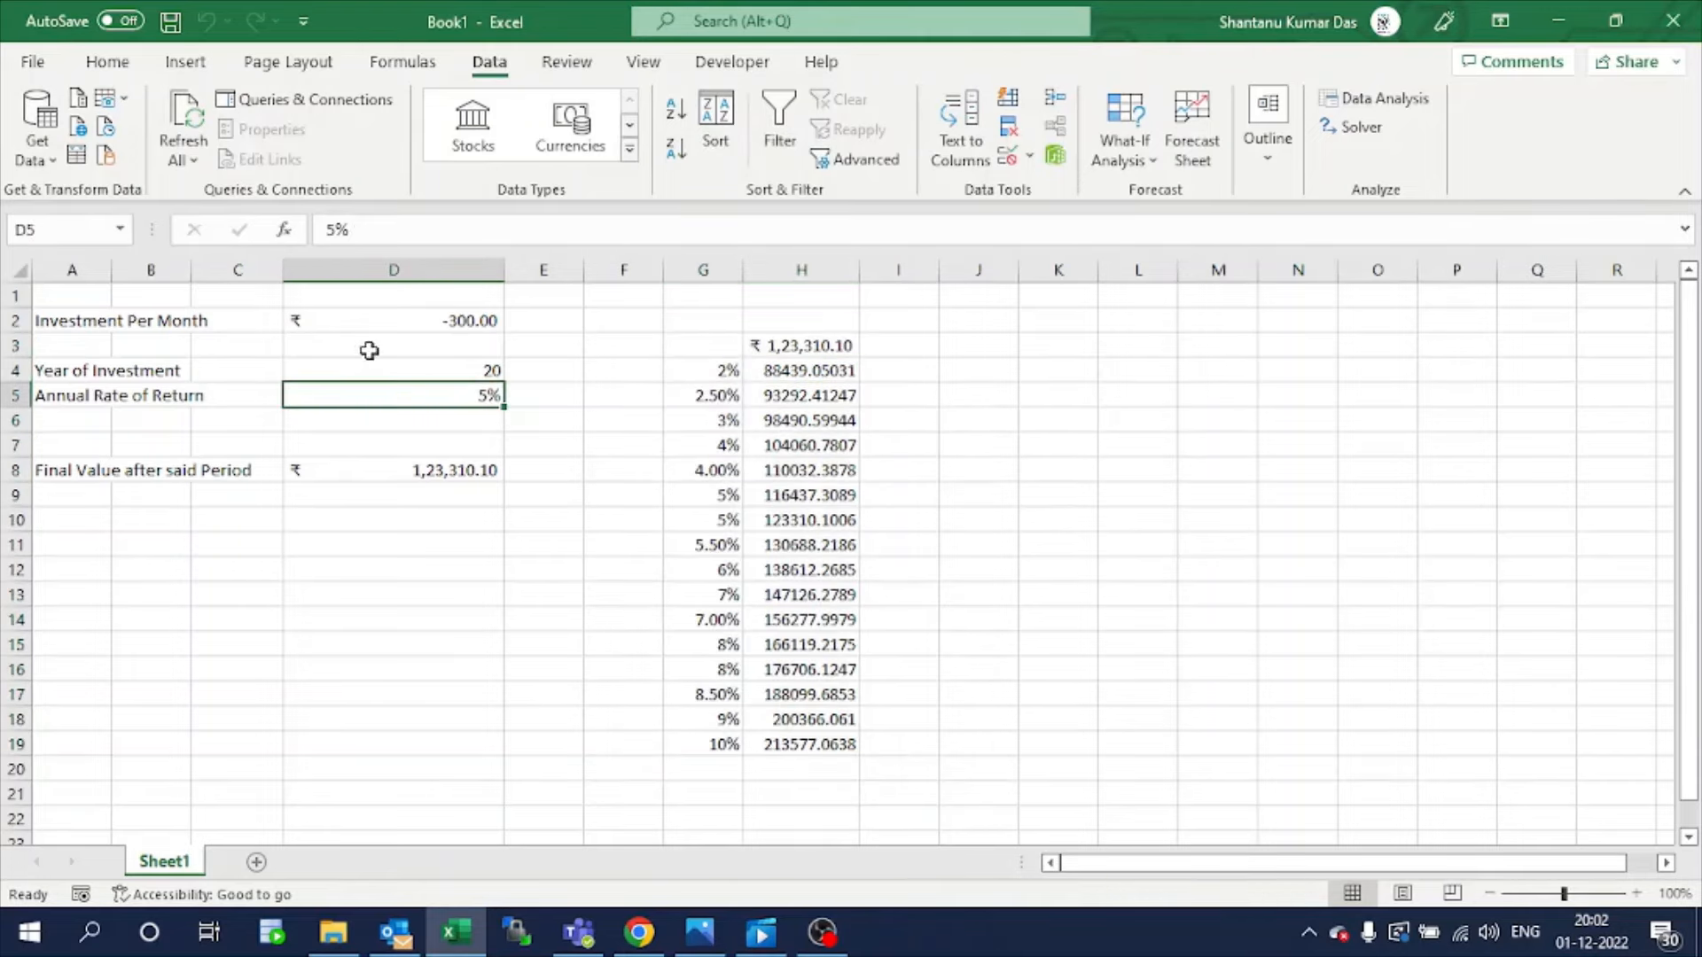
pyautogui.click(433, 476)
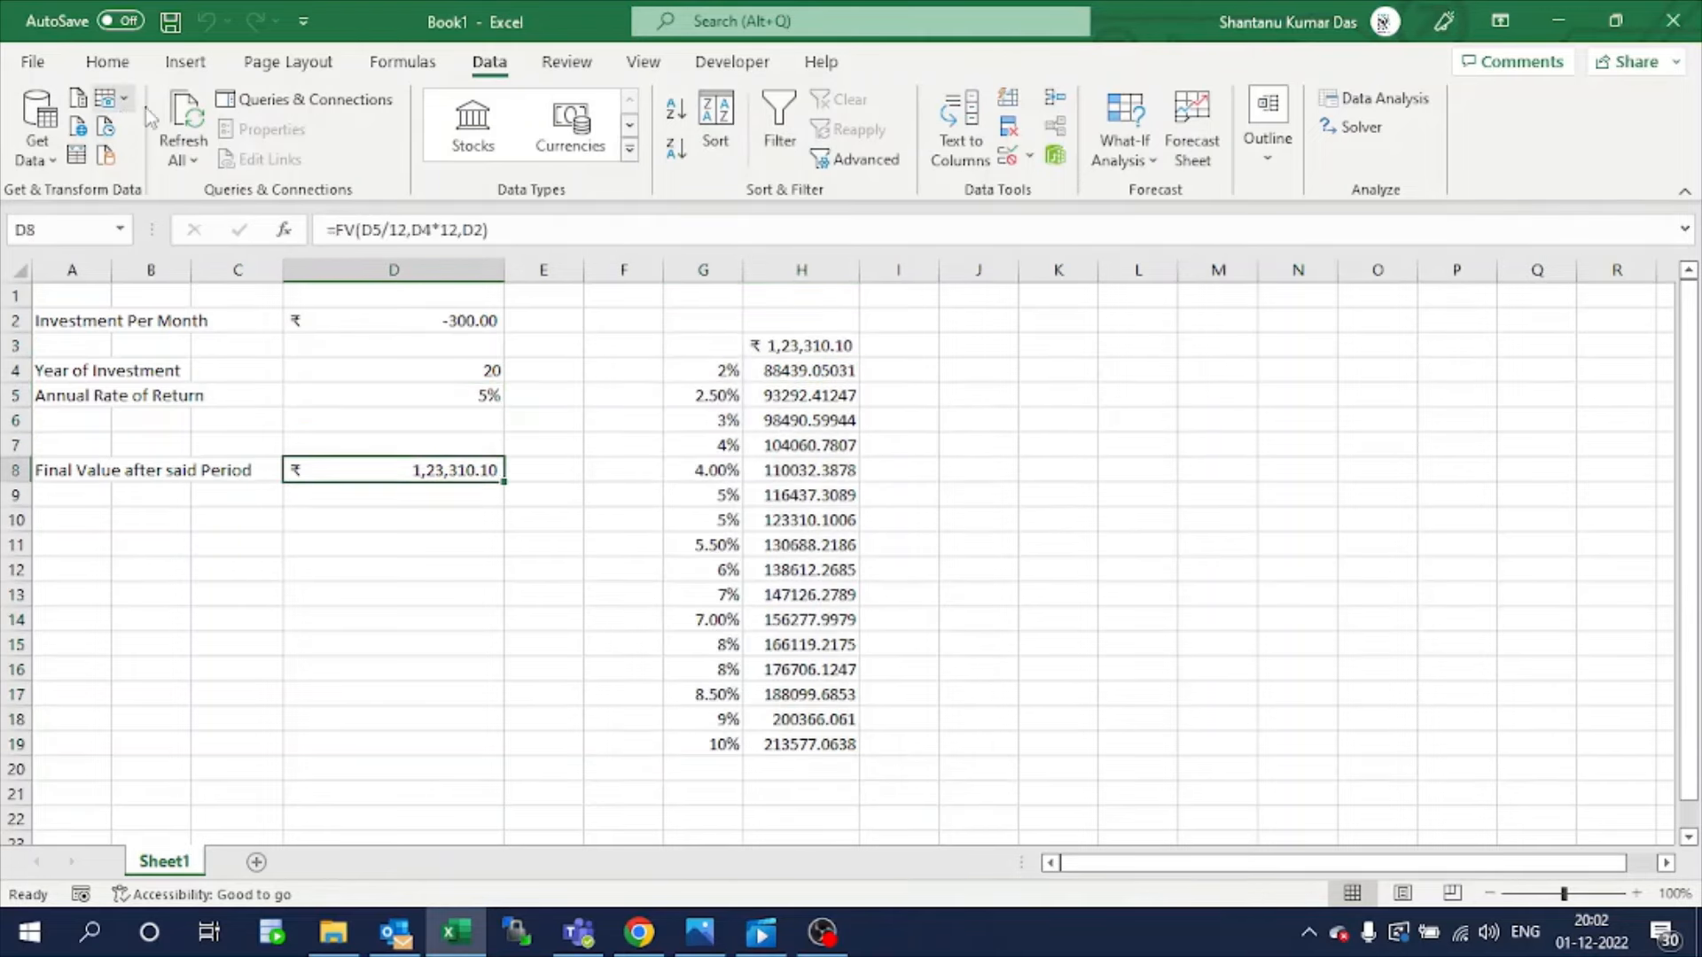
pyautogui.click(109, 62)
pyautogui.click(75, 158)
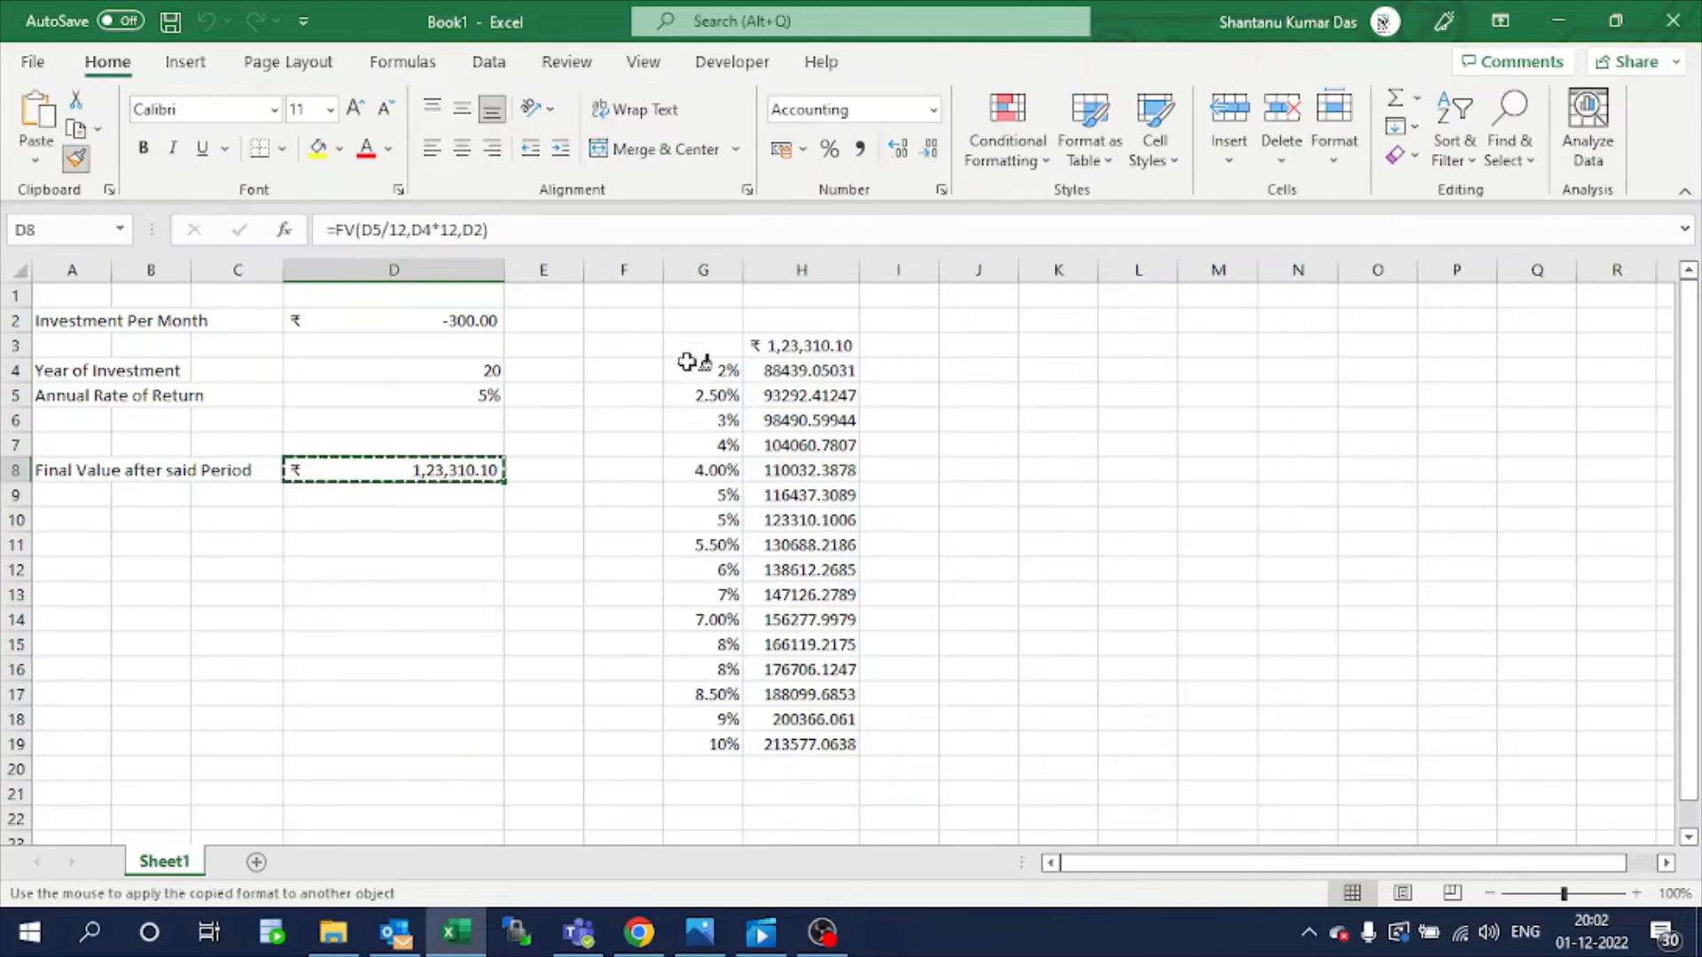
pyautogui.moveTo(803, 371); pyautogui.dragTo(816, 720)
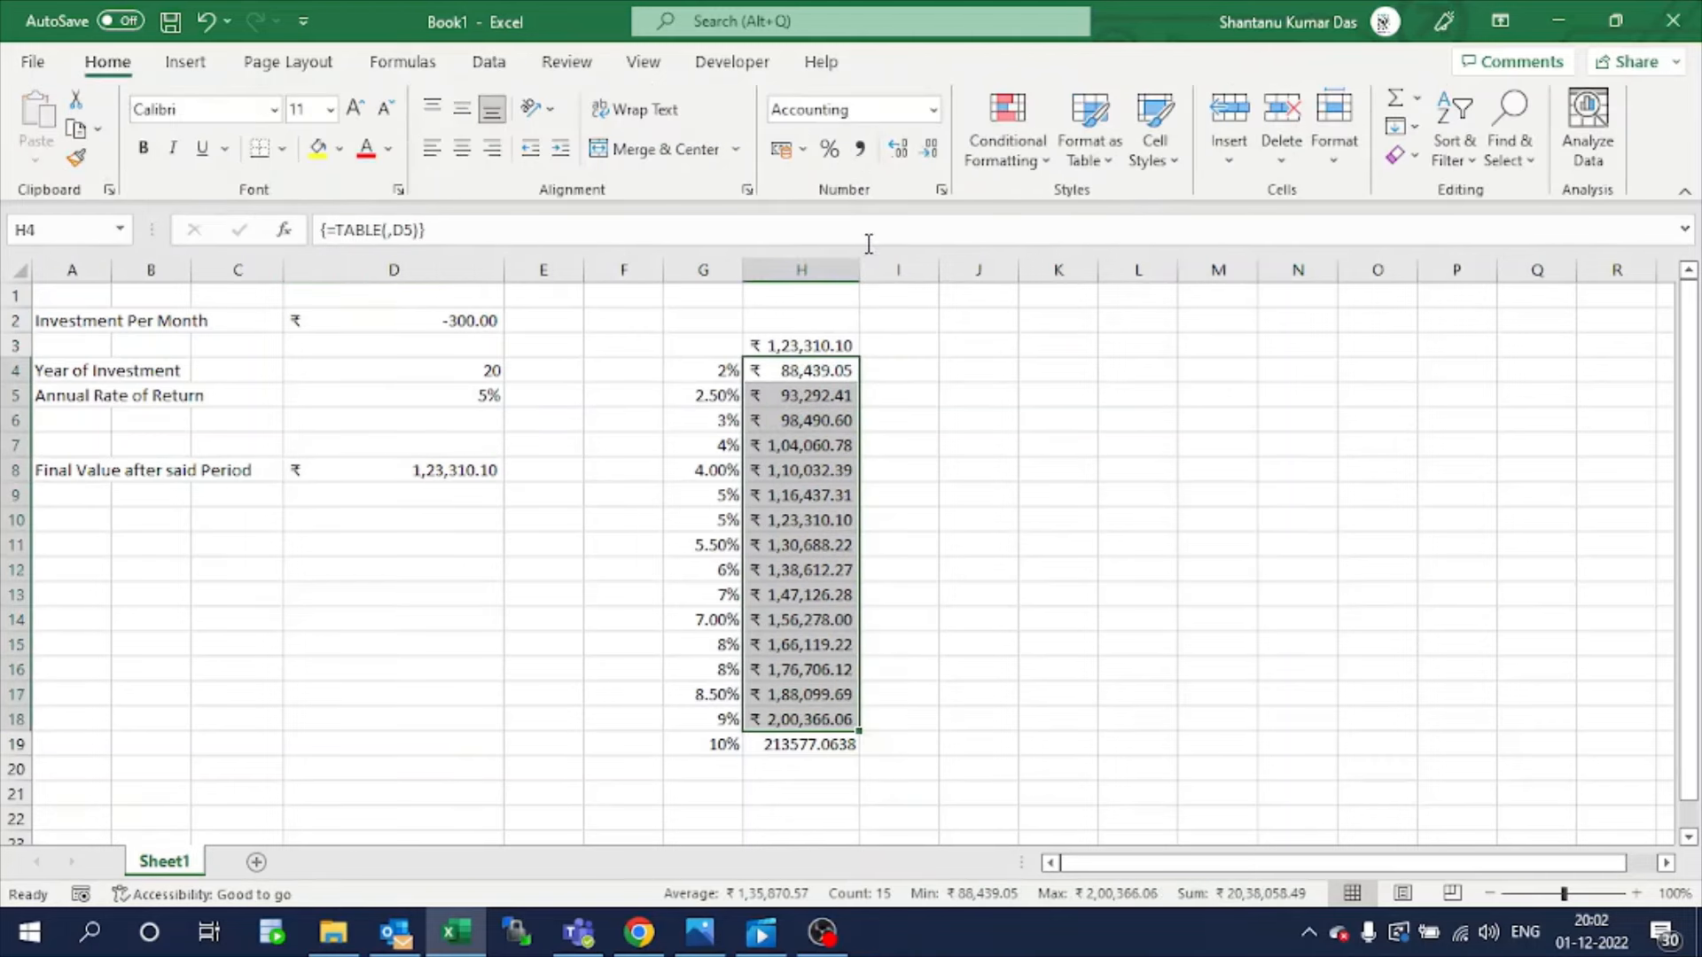
pyautogui.click(800, 745)
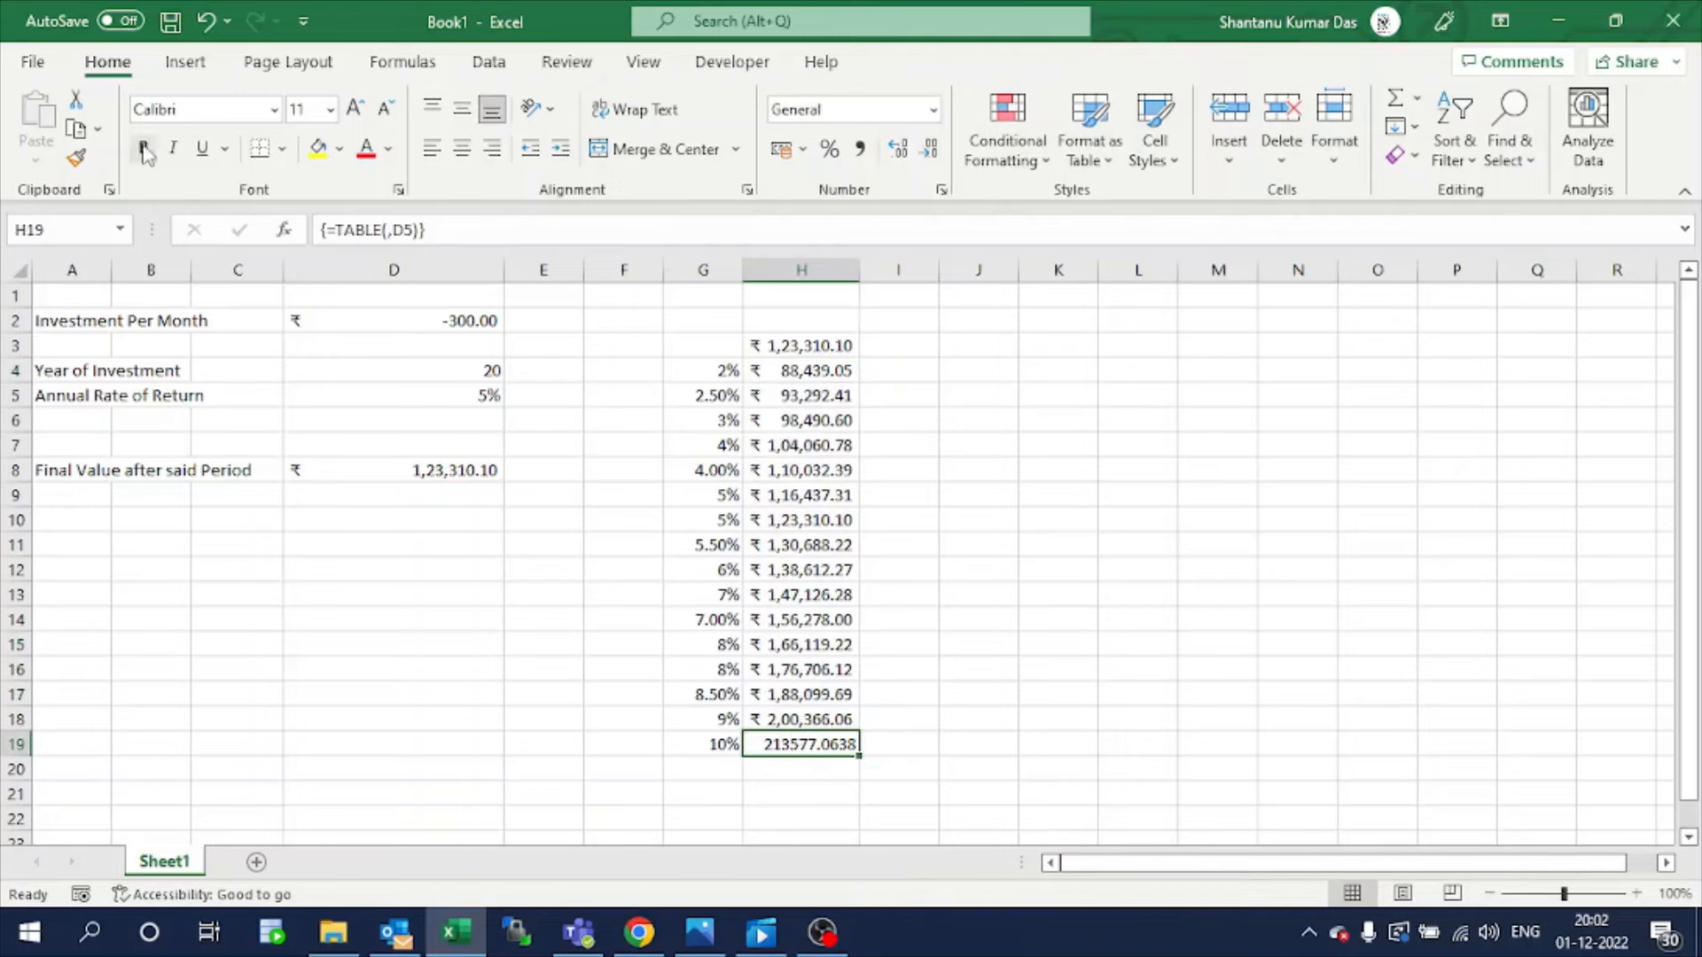
pyautogui.click(820, 716)
pyautogui.click(76, 158)
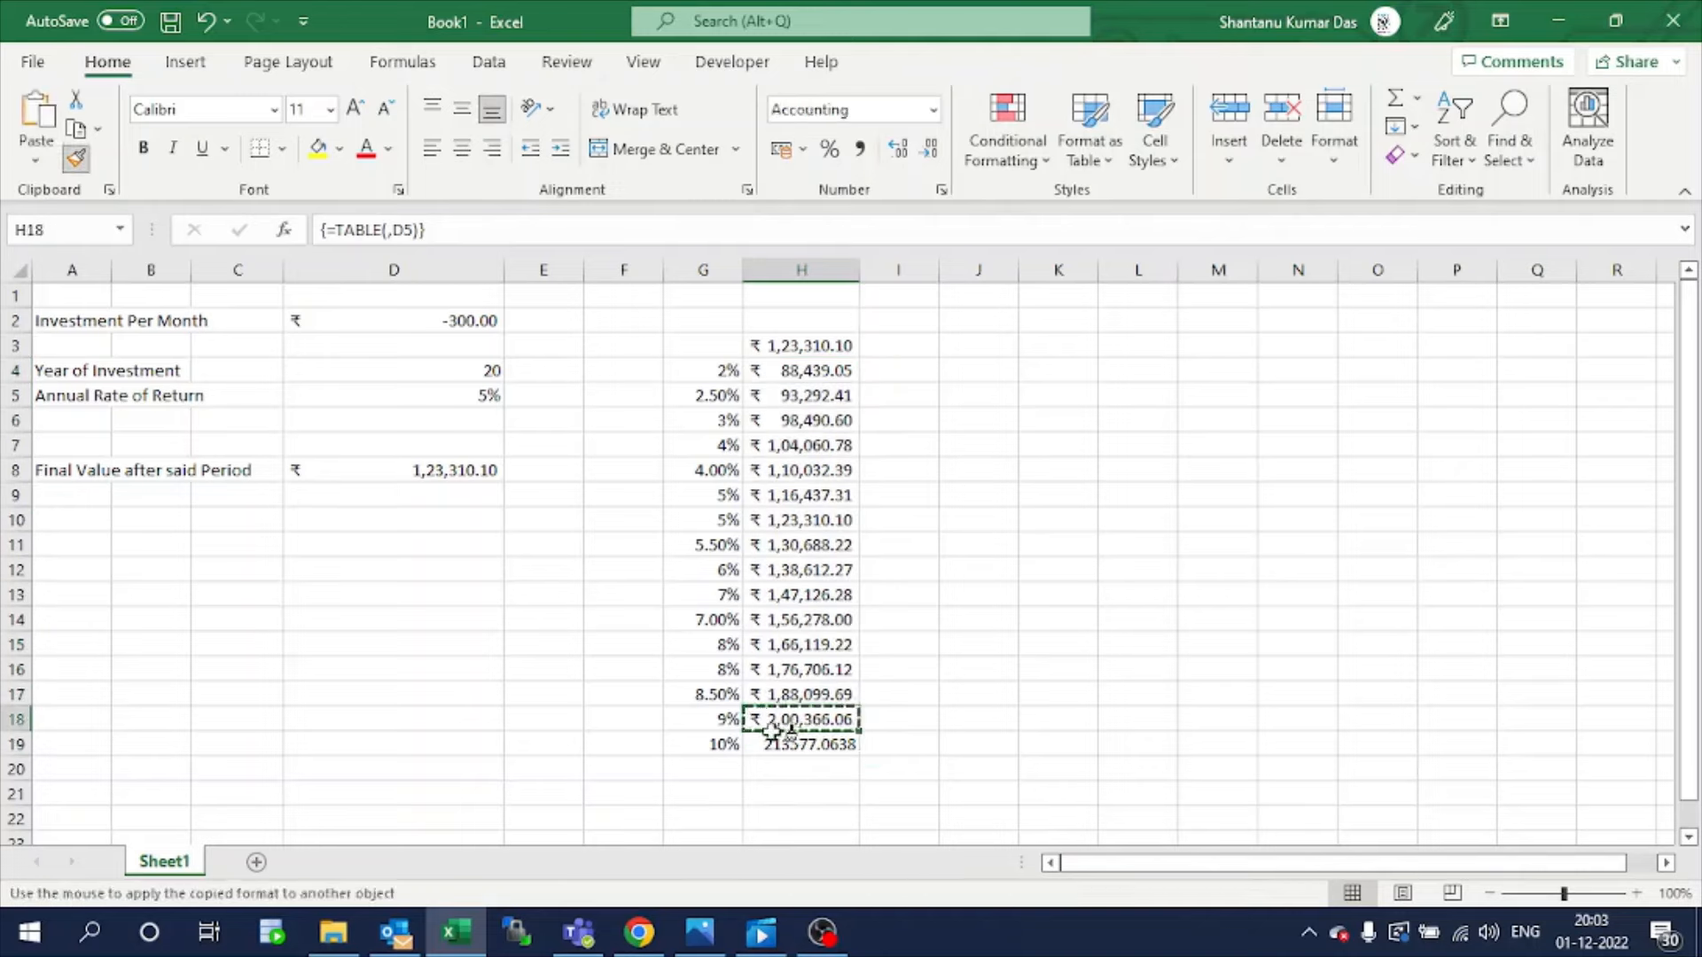
pyautogui.click(793, 743)
pyautogui.moveTo(859, 270); pyautogui.dragTo(901, 270)
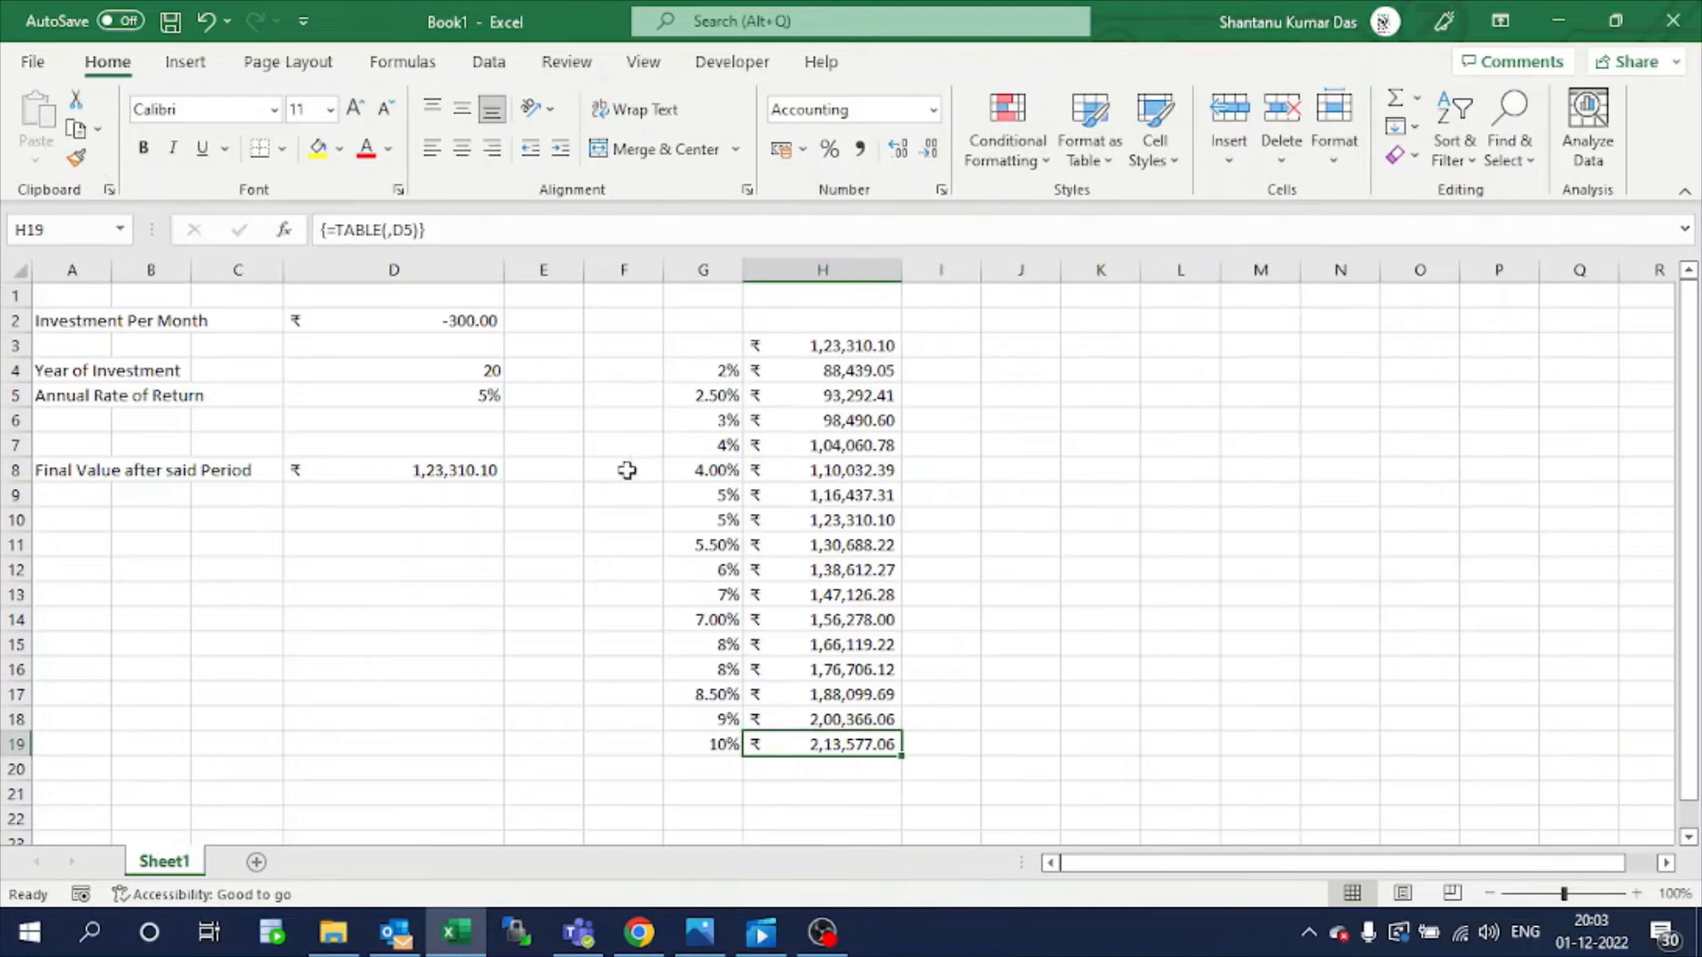
# Highlight cell H10, the result matching the 5% annual rate in D5, with a yellow fill.
pyautogui.click(424, 396)
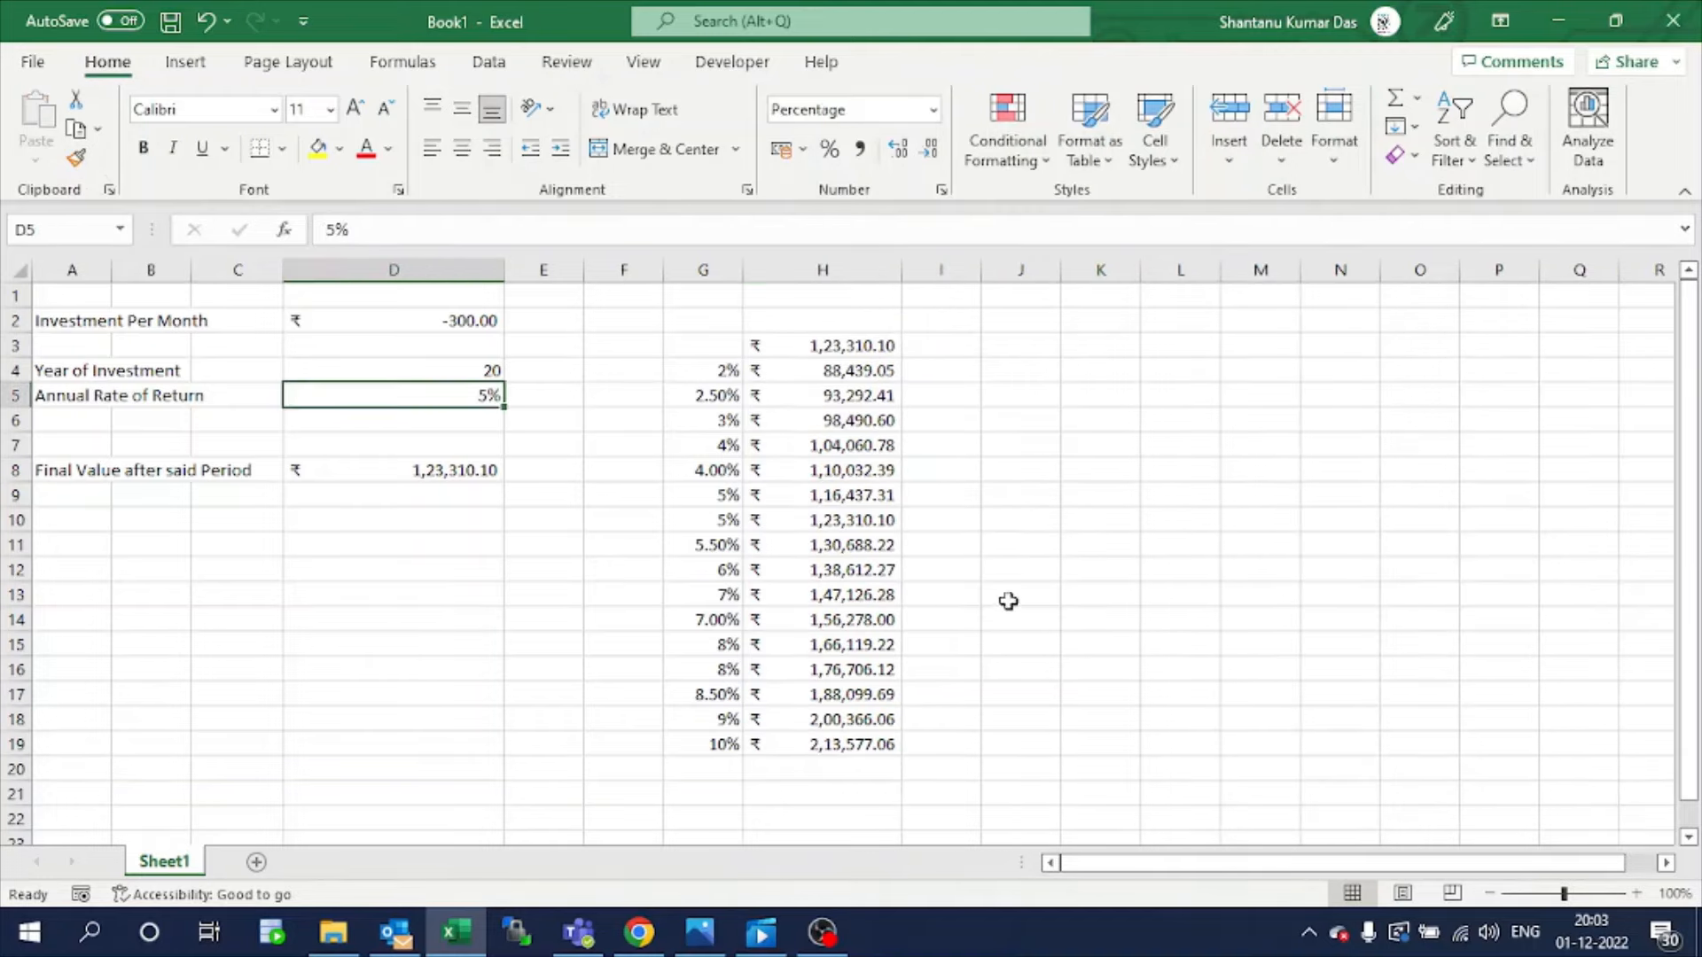
pyautogui.click(827, 525)
pyautogui.click(317, 147)
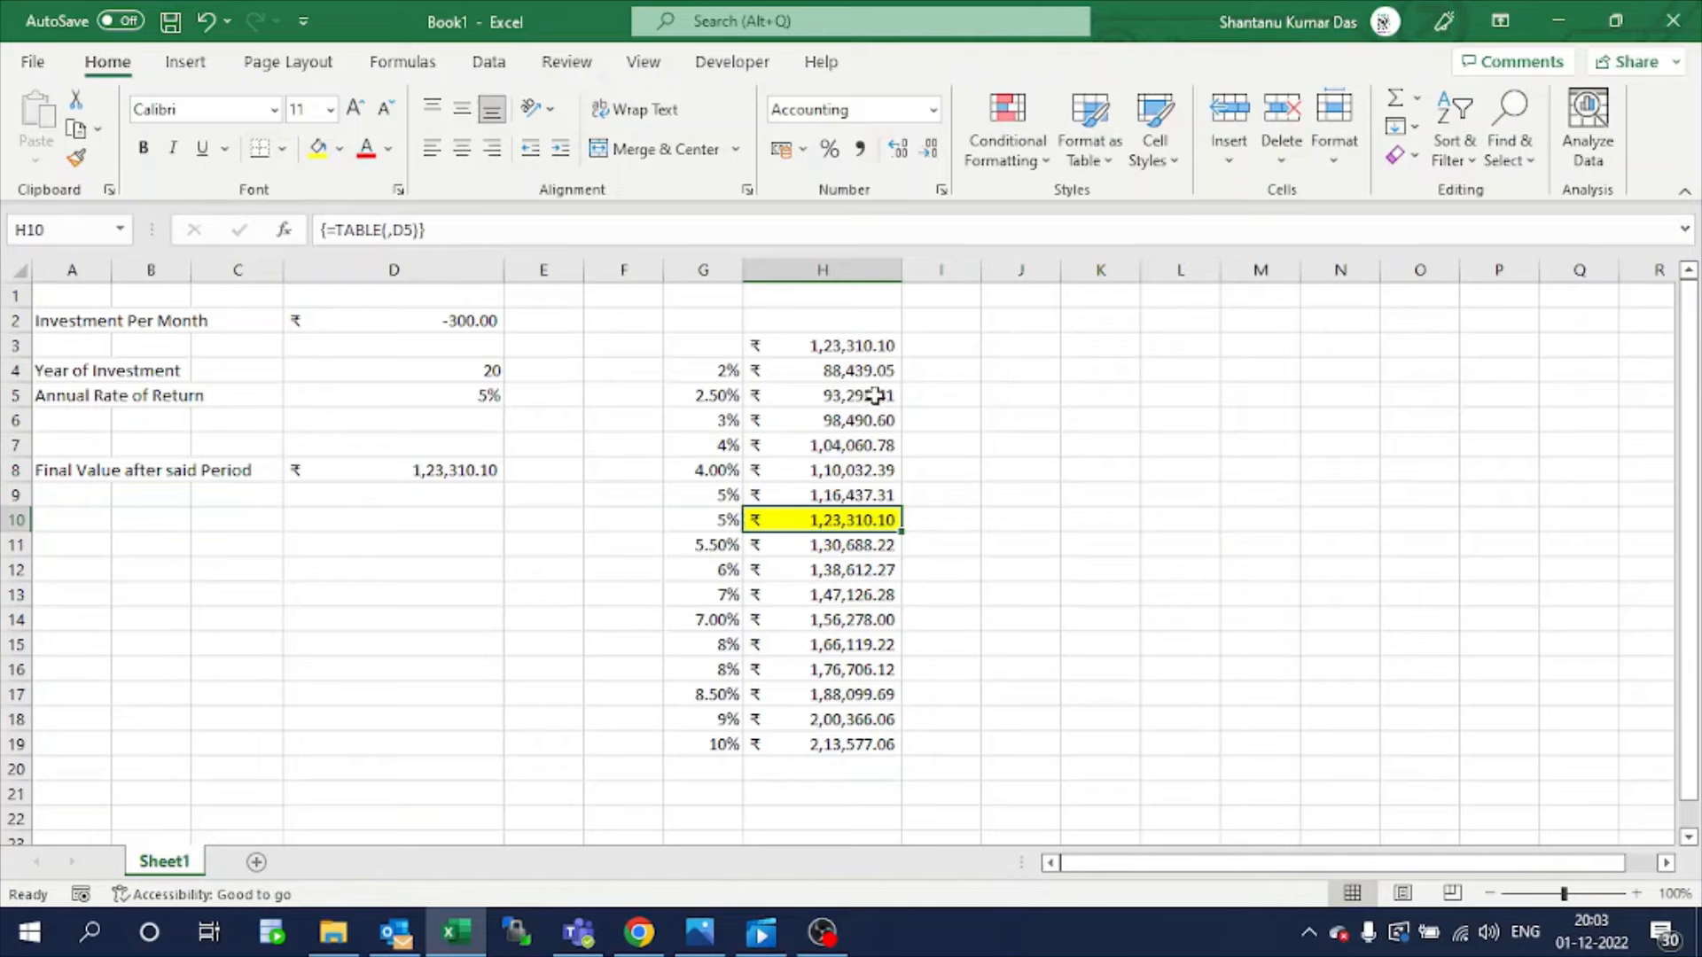
# Clear the contents of column H and remove H10's yellow fill by copying the plain format from I5.
pyautogui.click(860, 270)
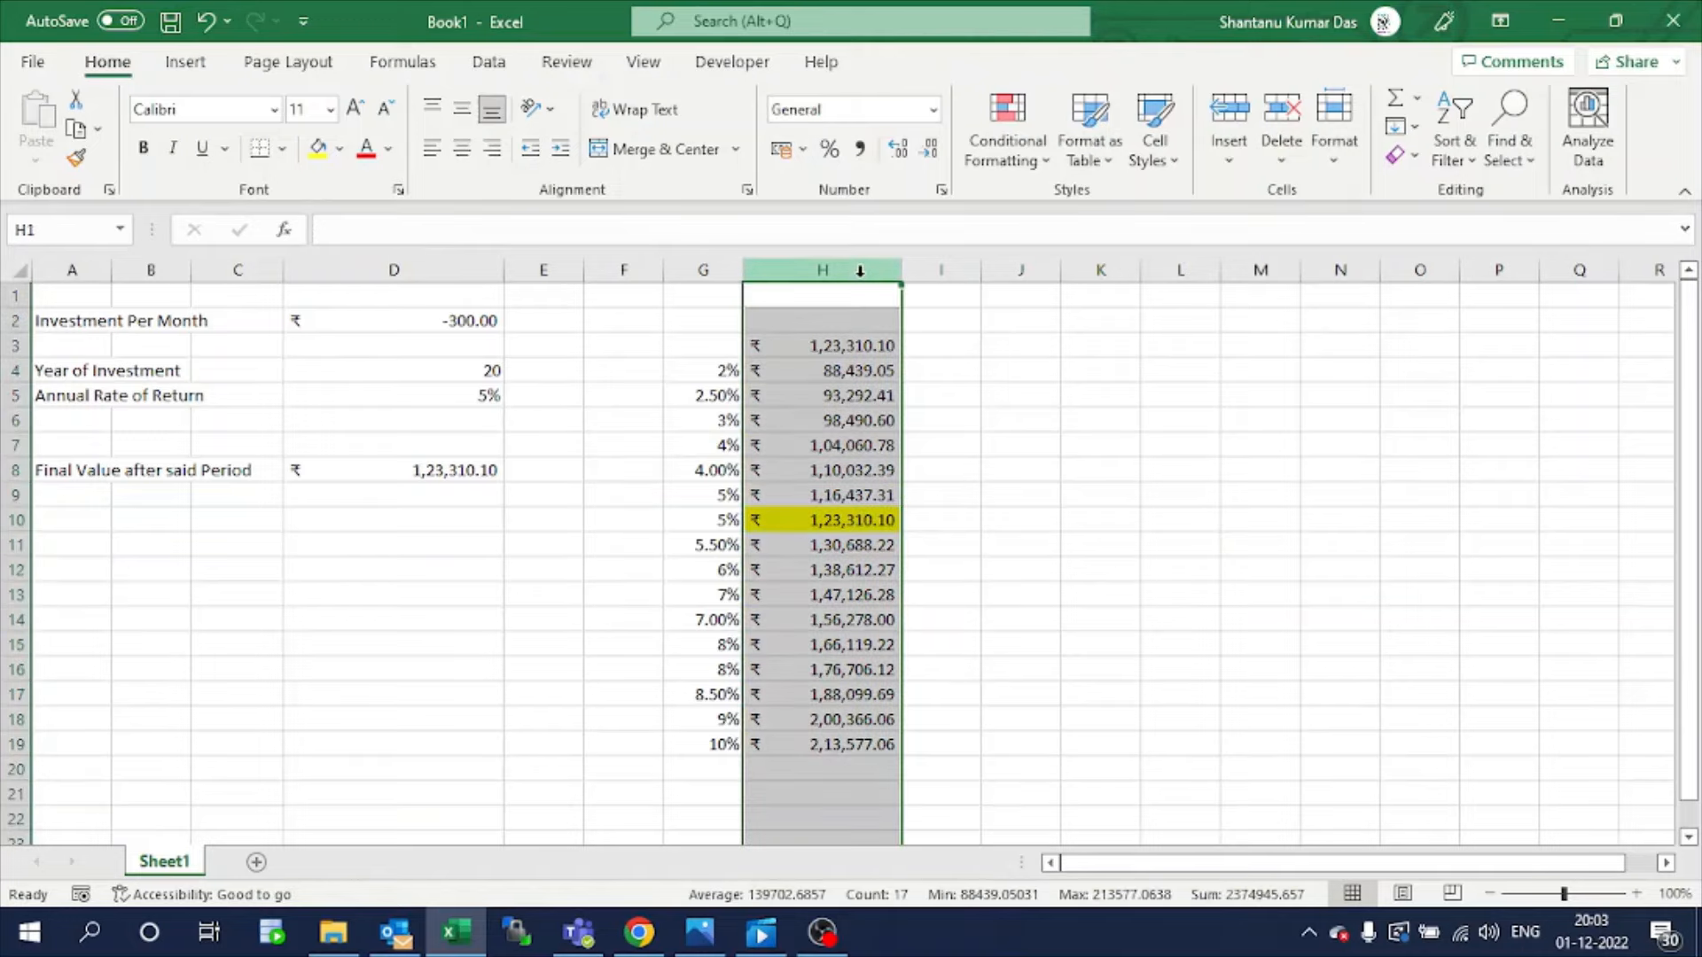
pyautogui.press('Delete')
pyautogui.click(939, 394)
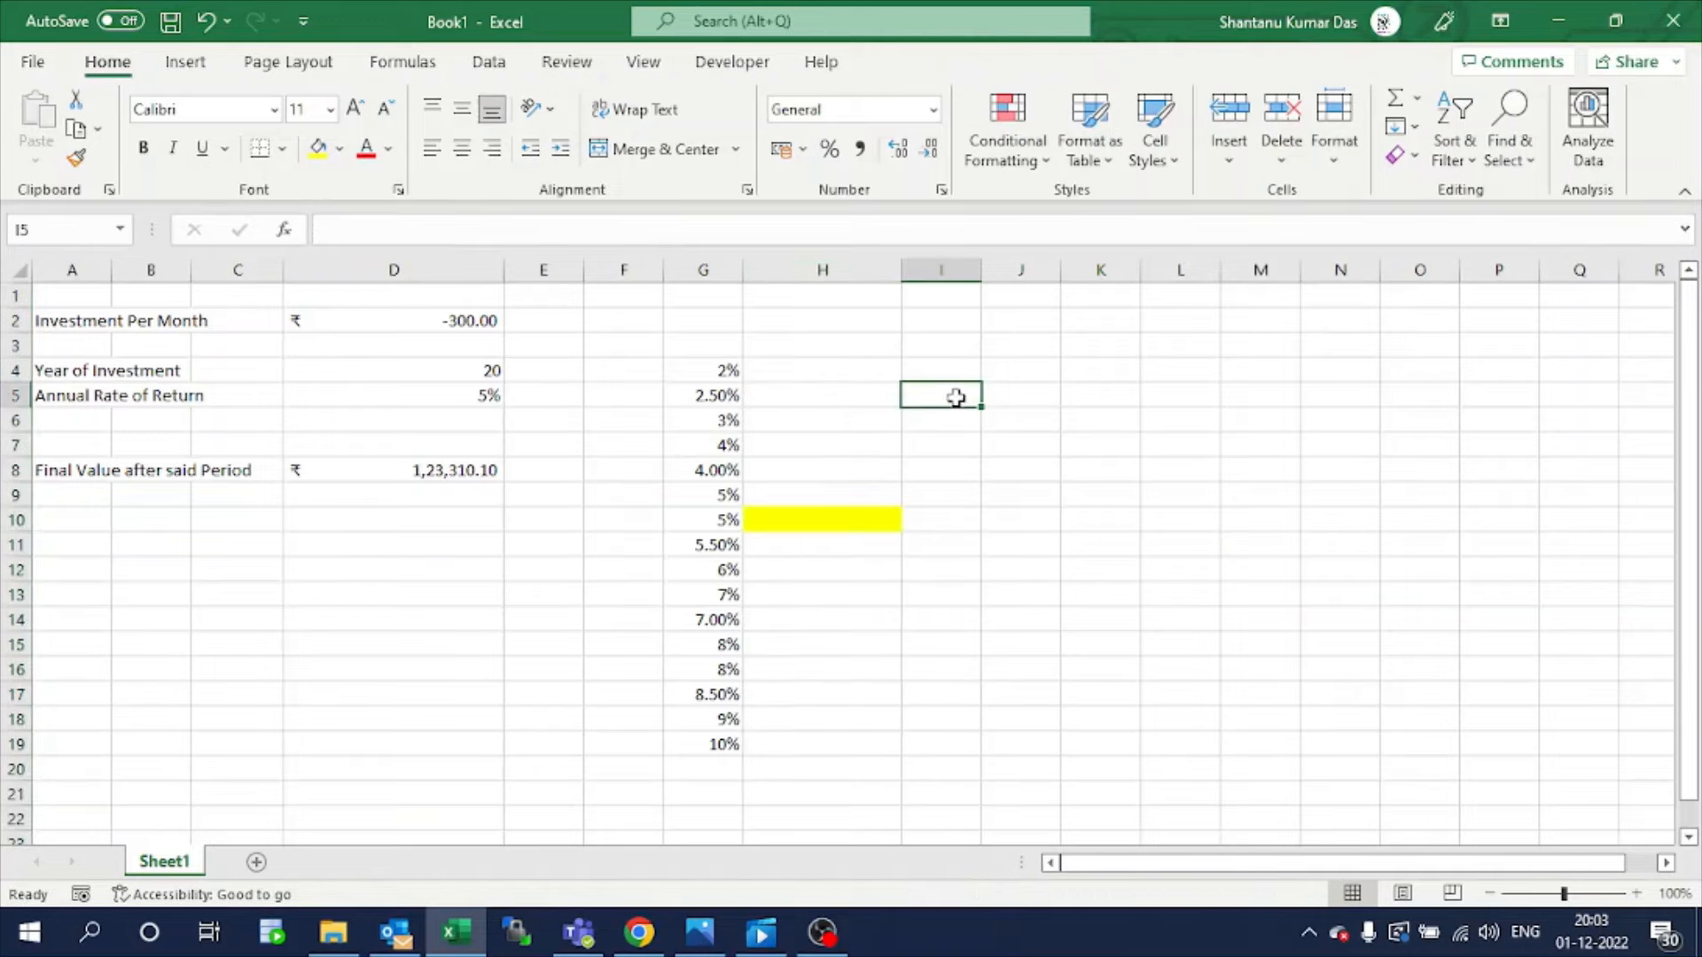
pyautogui.click(75, 159)
pyautogui.click(769, 518)
# Narrow column H and enter 2 in H3 as the first investment year.
pyautogui.click(798, 346)
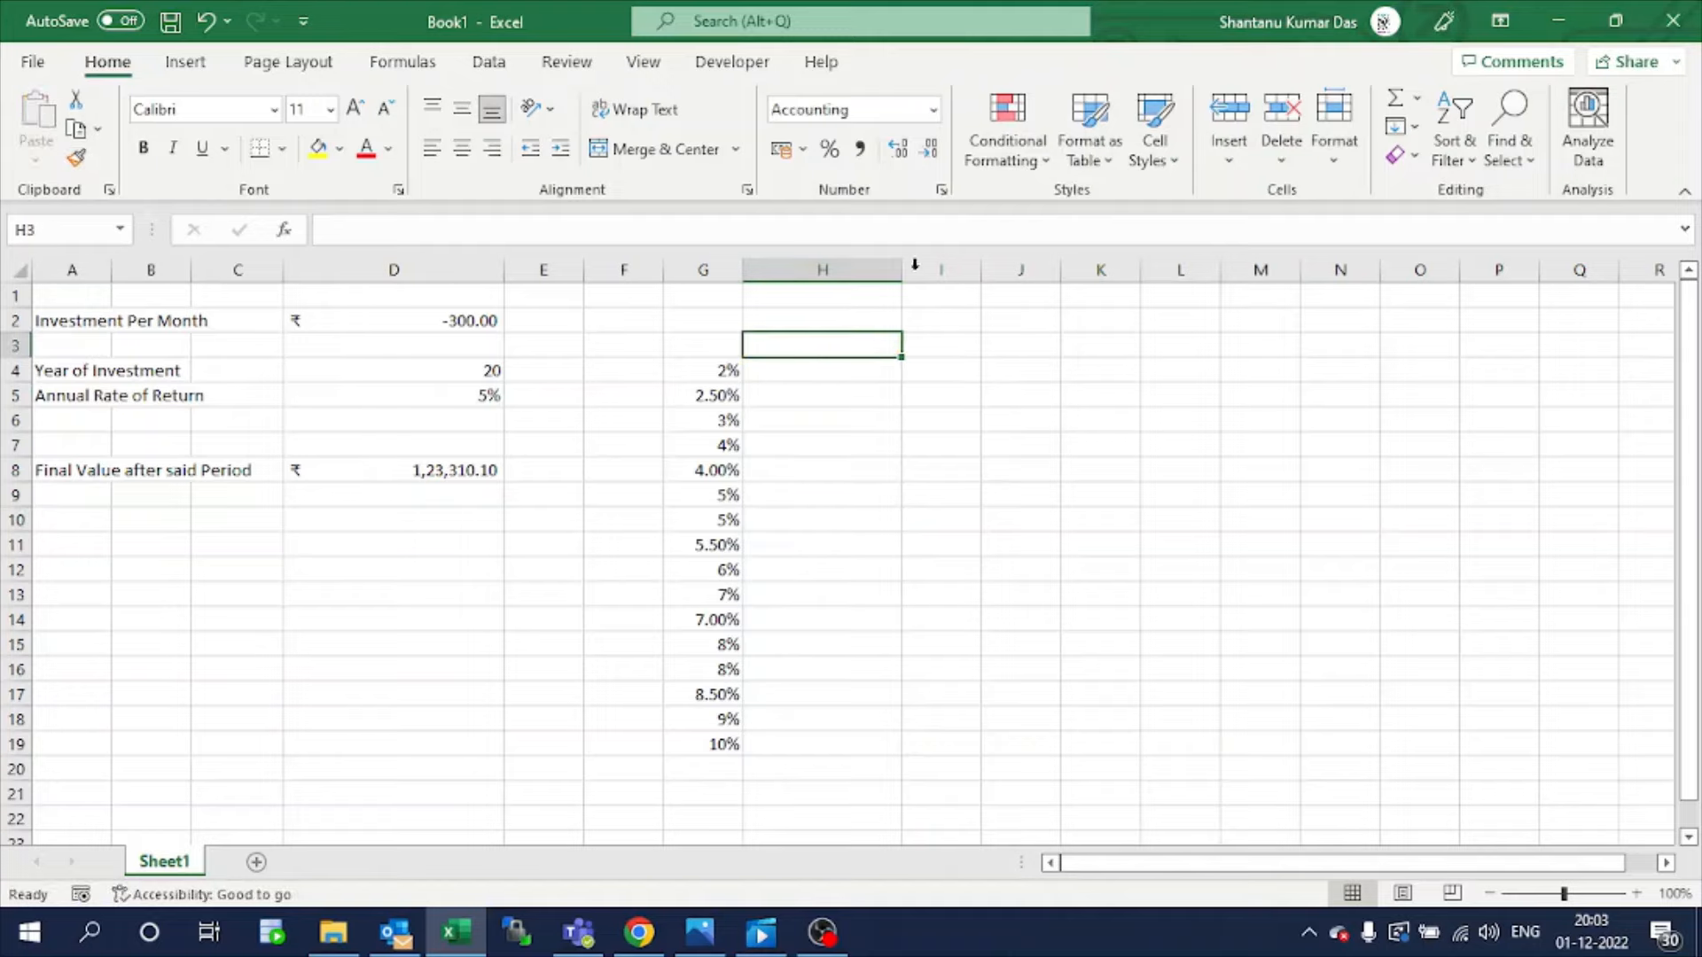
pyautogui.moveTo(904, 270); pyautogui.dragTo(848, 269)
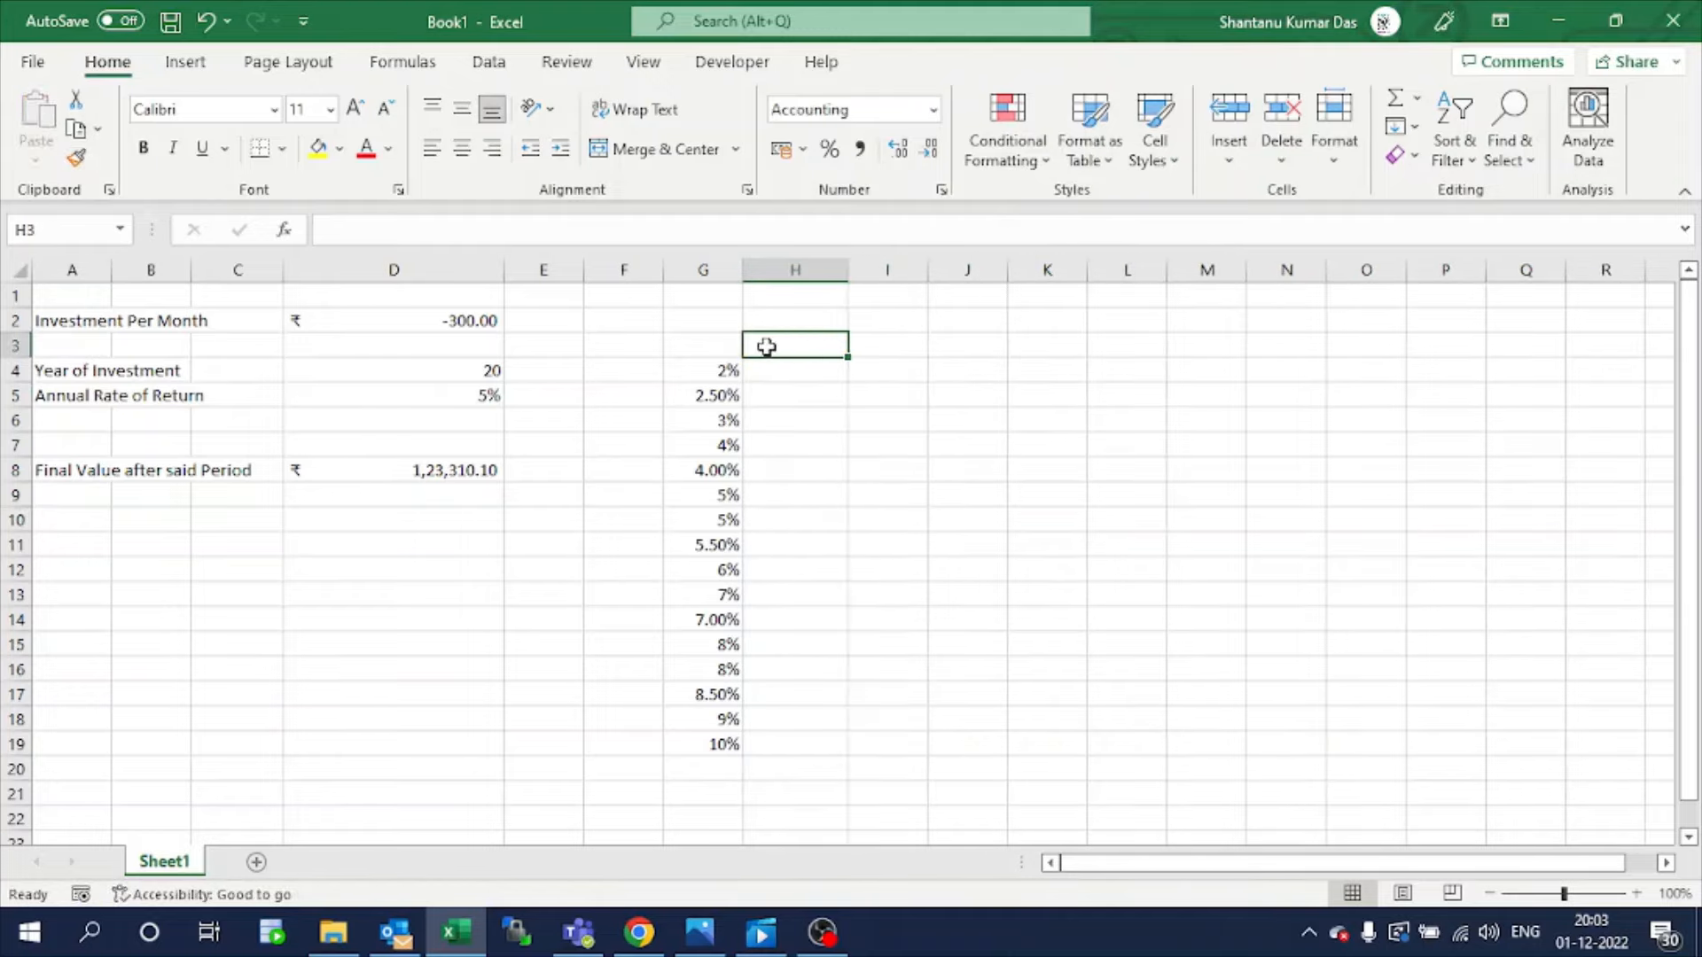
pyautogui.write('2')
pyautogui.click(869, 342)
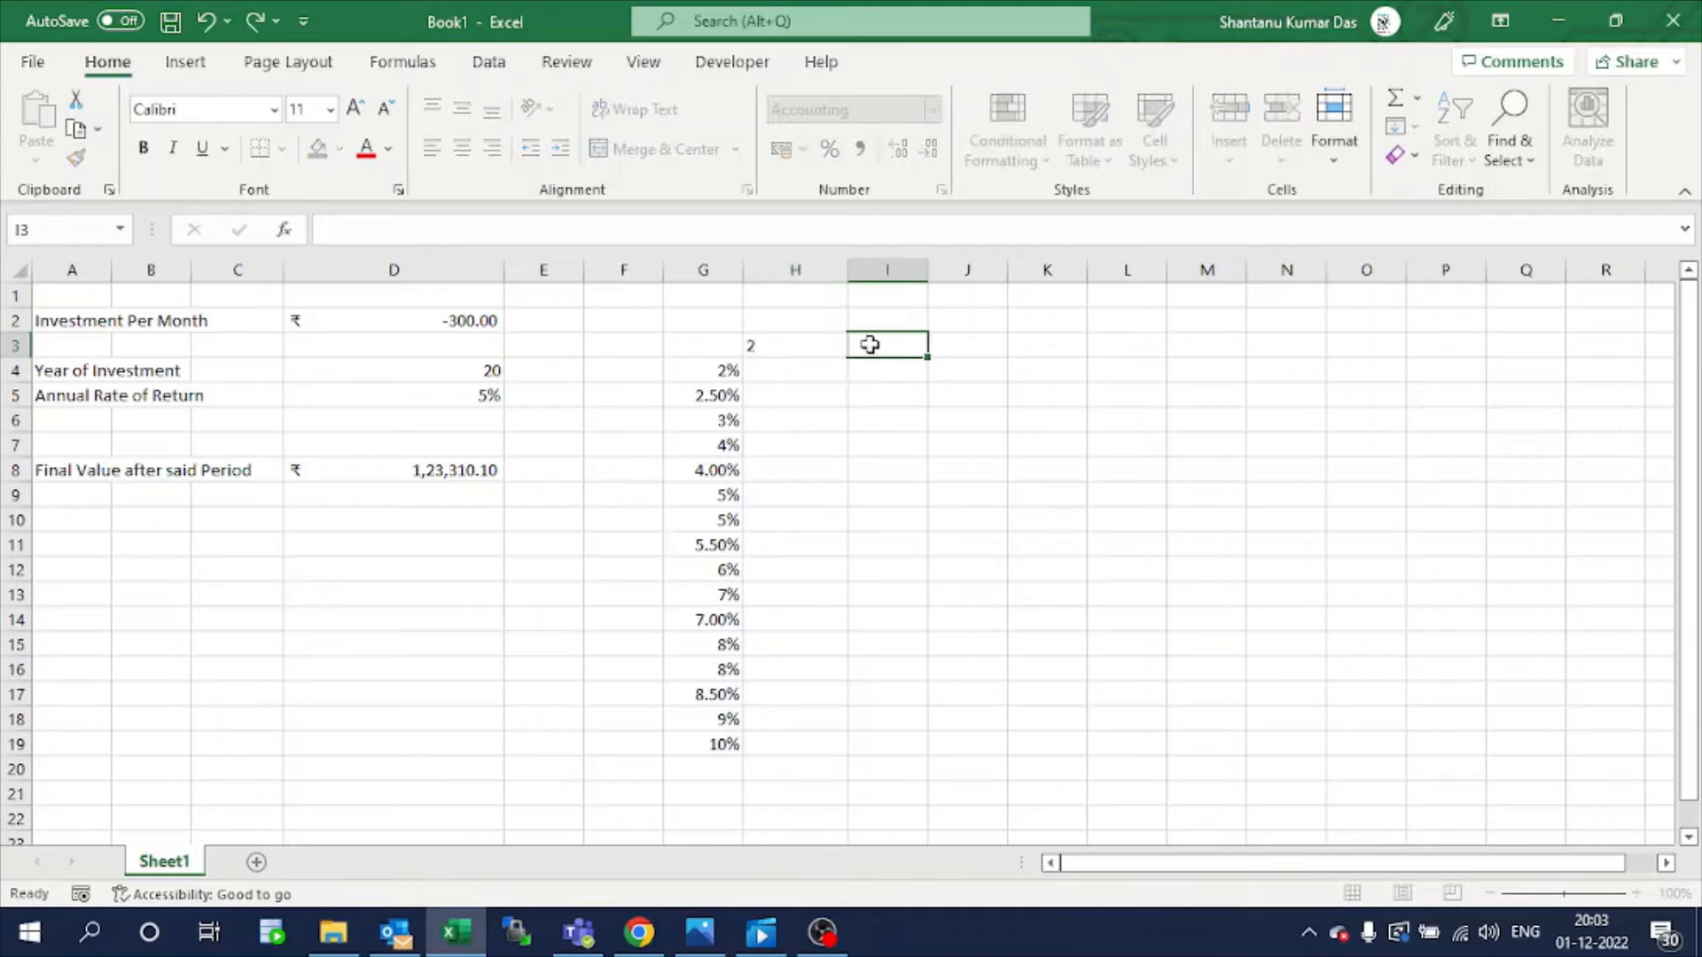
pyautogui.click(799, 344)
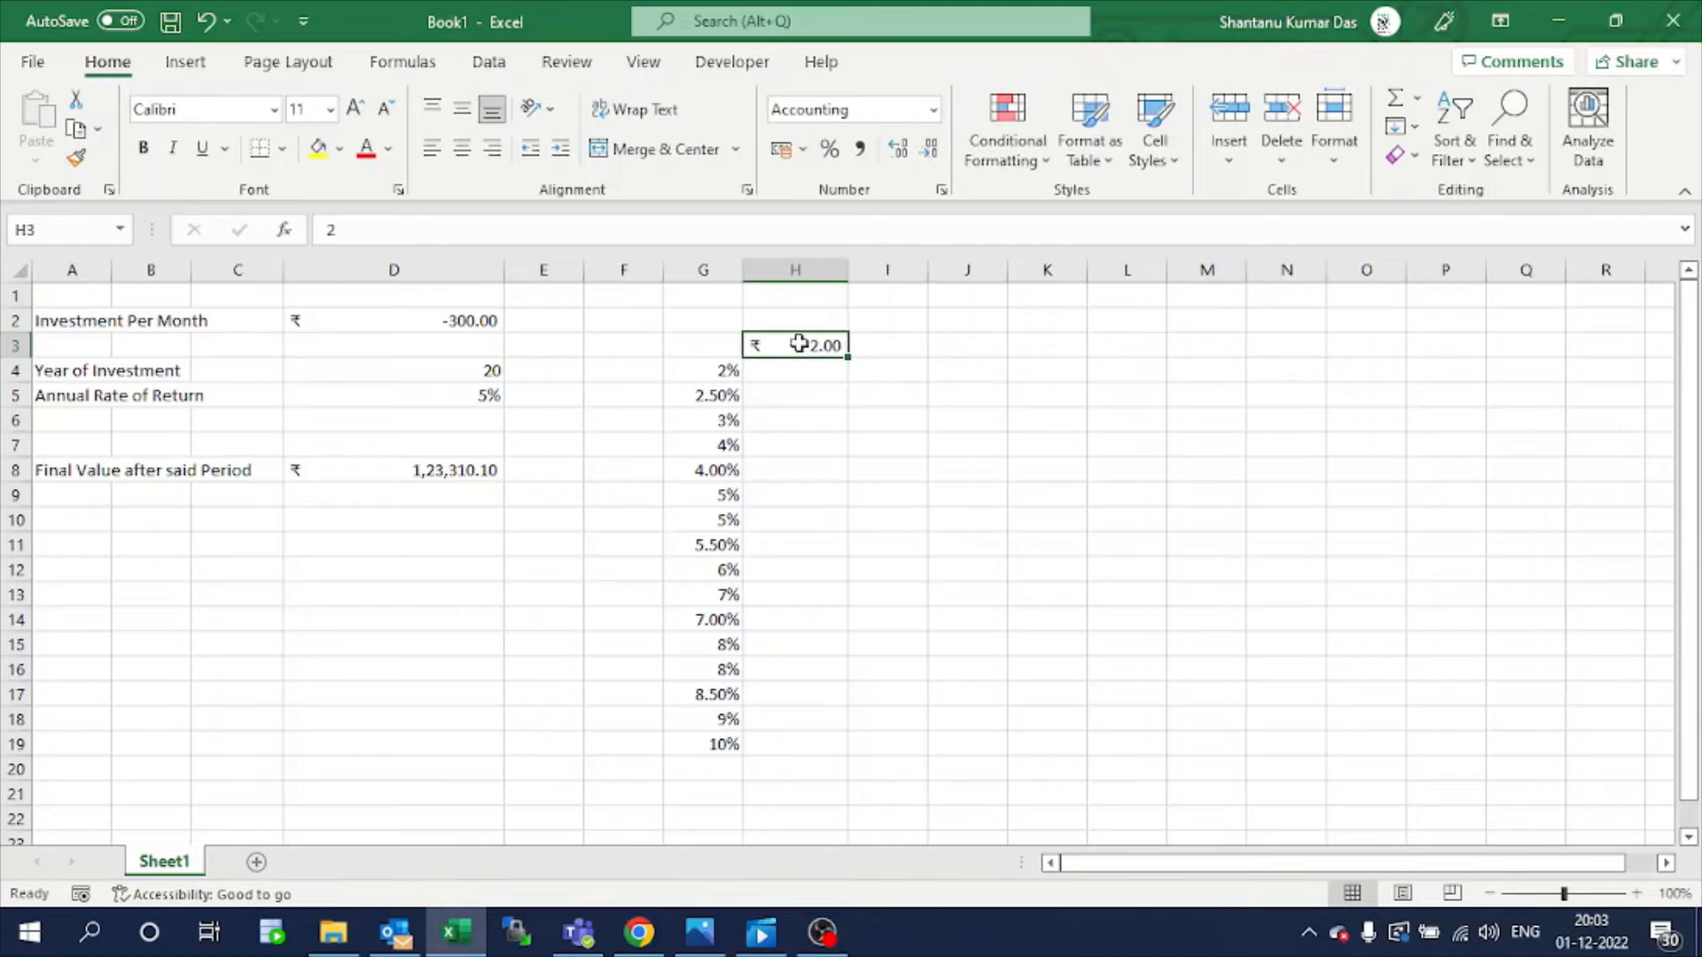
# Copy the General number format from D4 to H3:P3 with Format Painter.
pyautogui.click(480, 372)
pyautogui.click(74, 158)
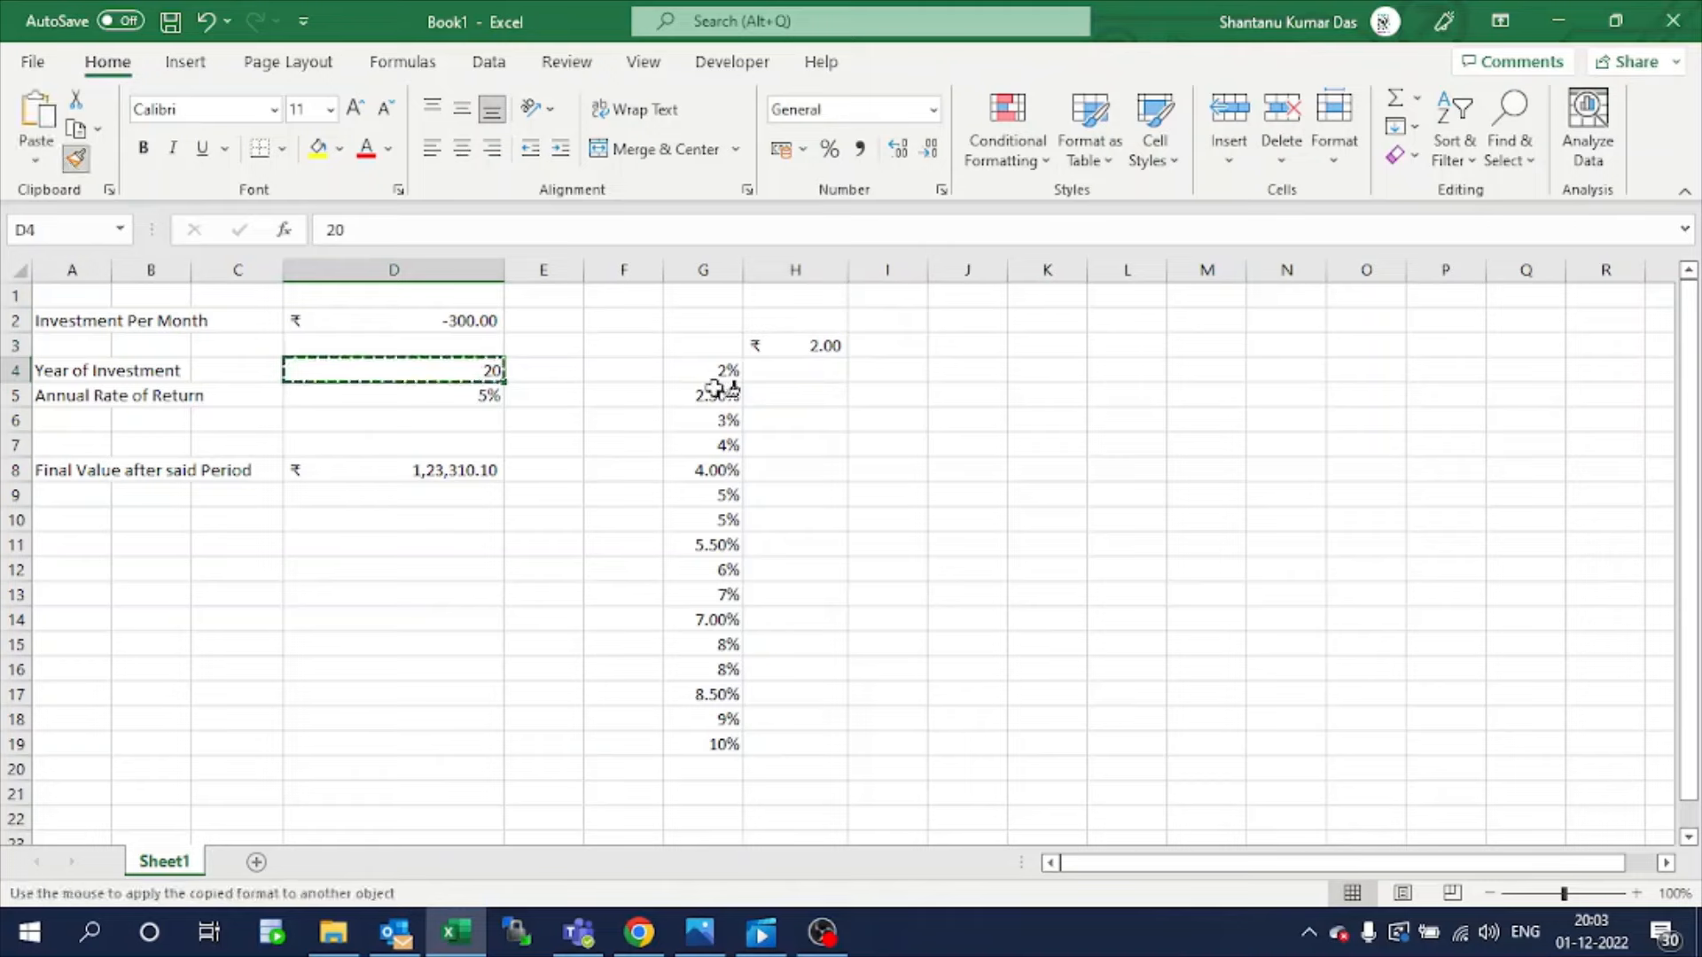
pyautogui.moveTo(761, 347); pyautogui.dragTo(1471, 367)
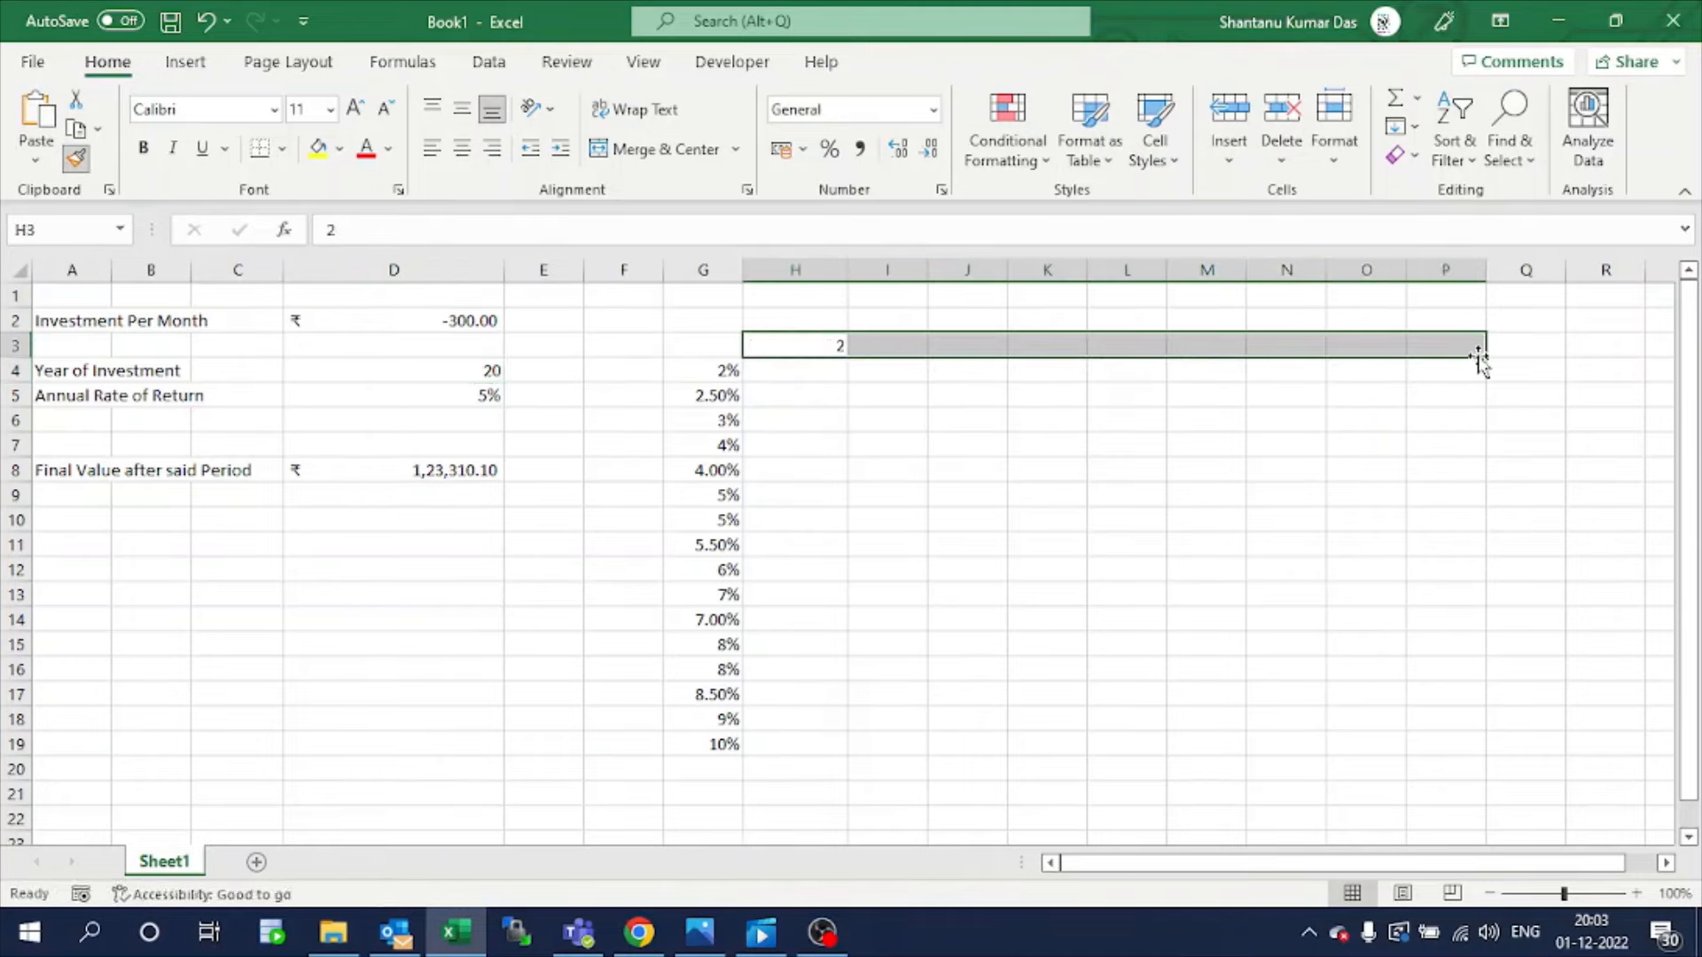
# Enter 3 in I3 as the next investment year.
pyautogui.click(834, 344)
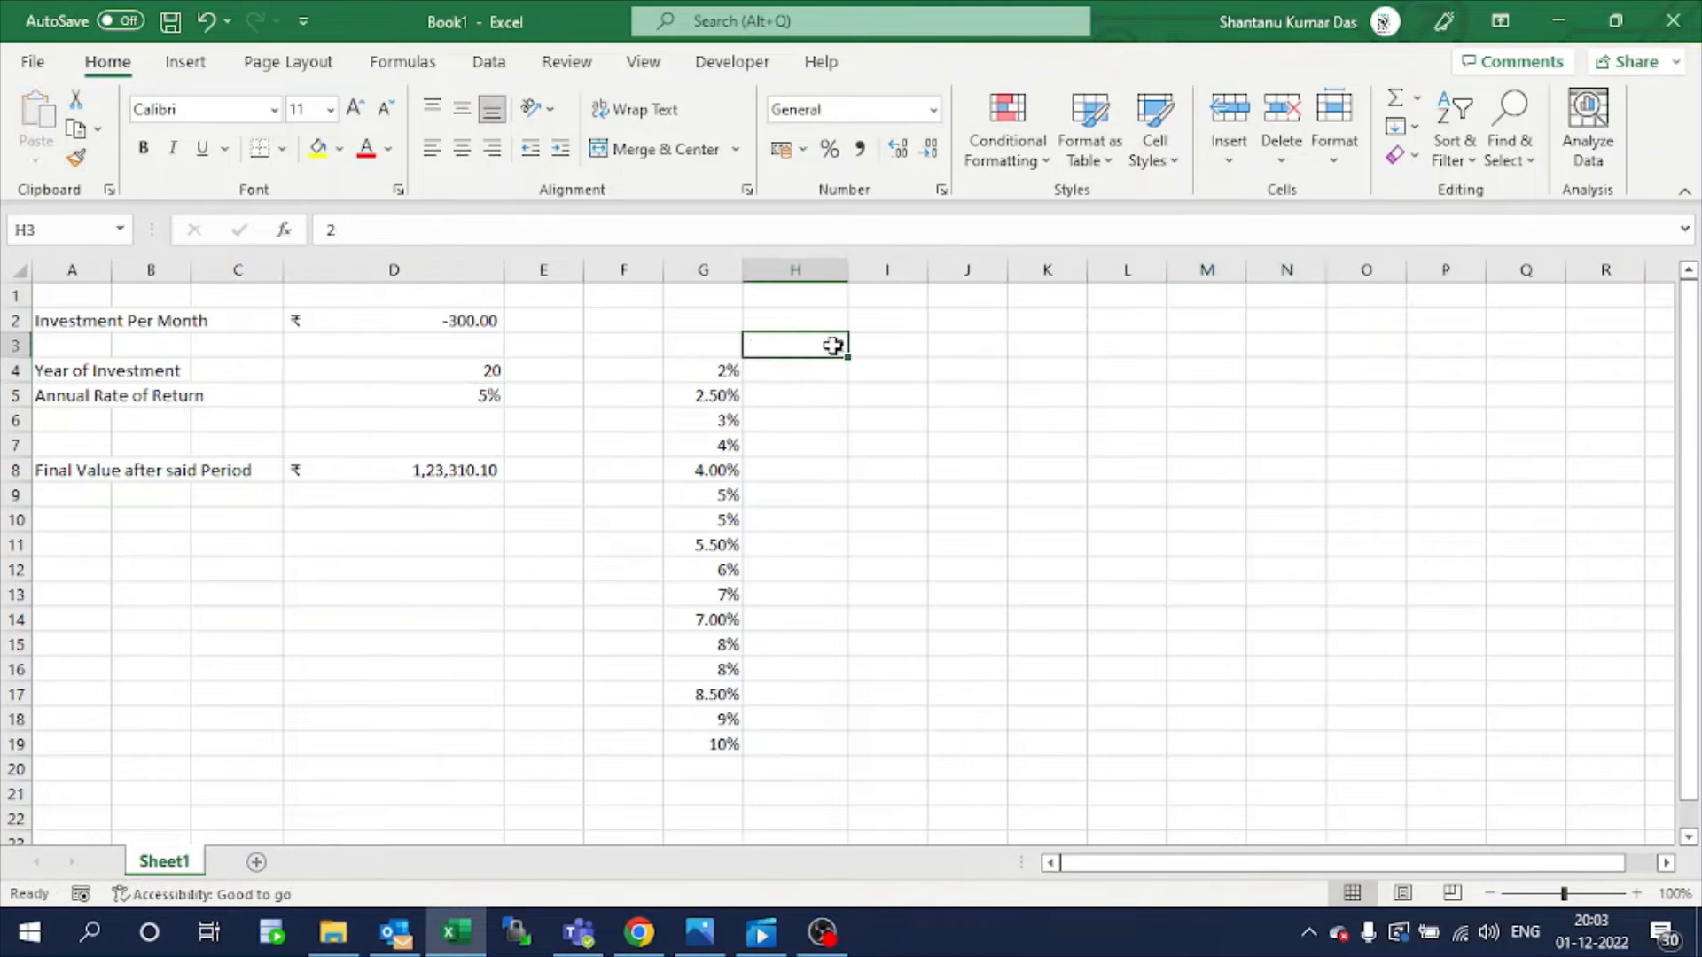
pyautogui.click(885, 348)
pyautogui.write('3')
pyautogui.click(970, 344)
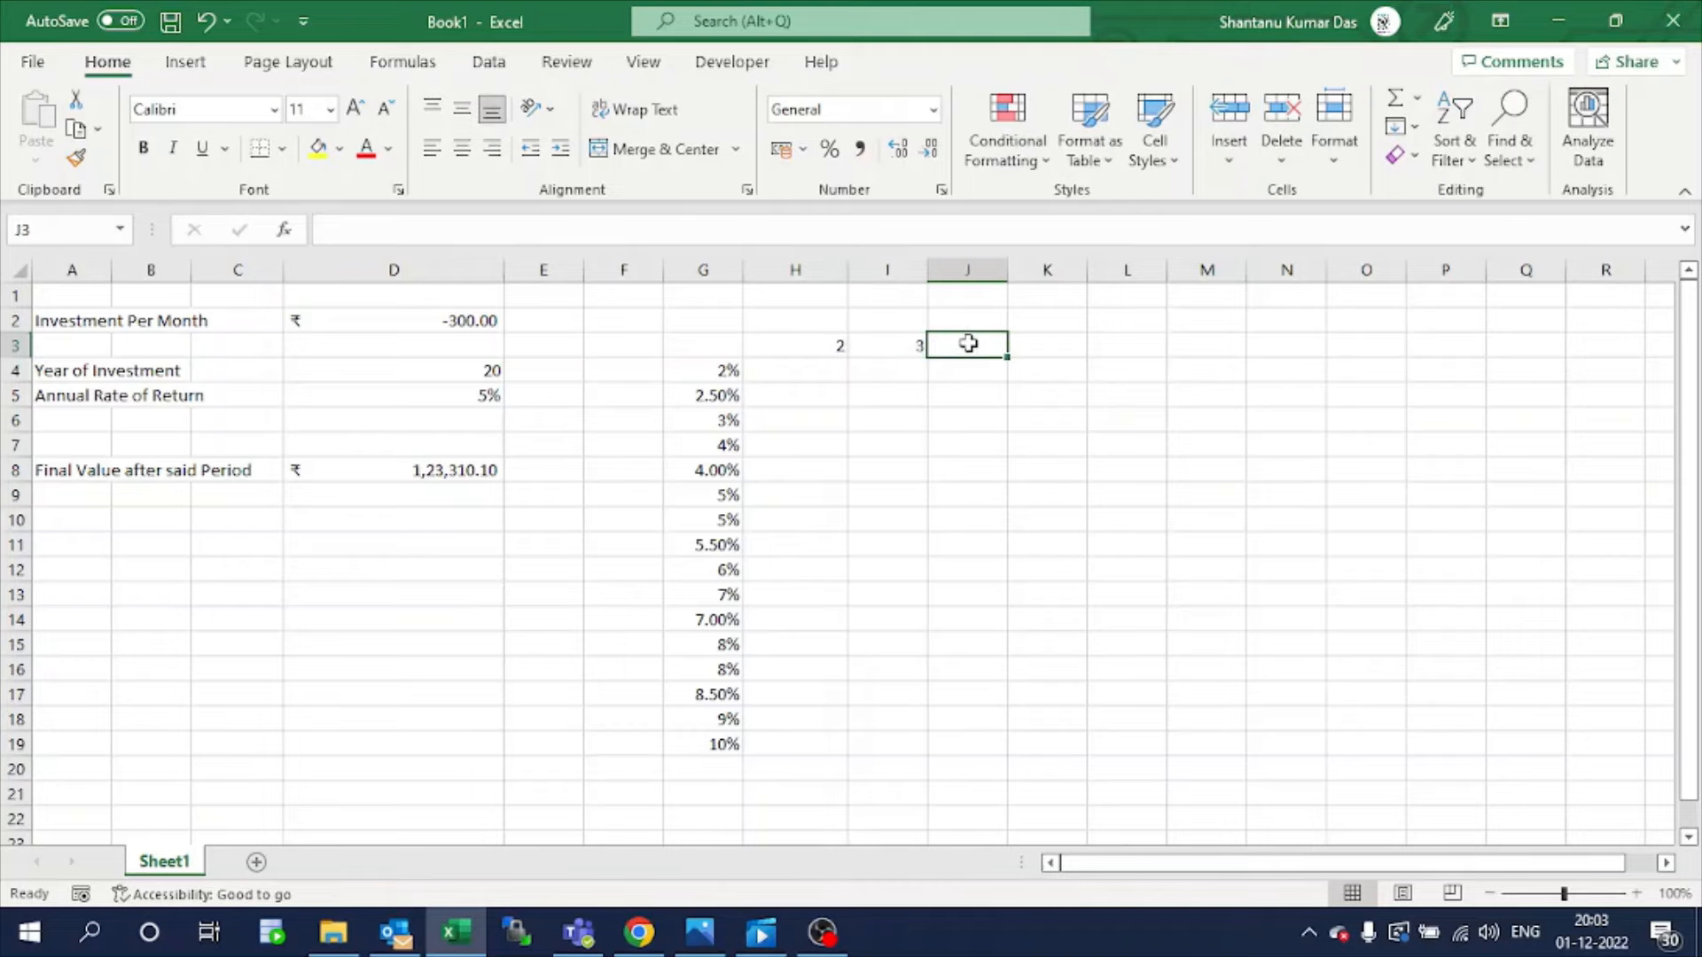
# Enter 5, 10 and 15 in H3:J3 and fill the series of years across to Q3.
pyautogui.click(840, 344)
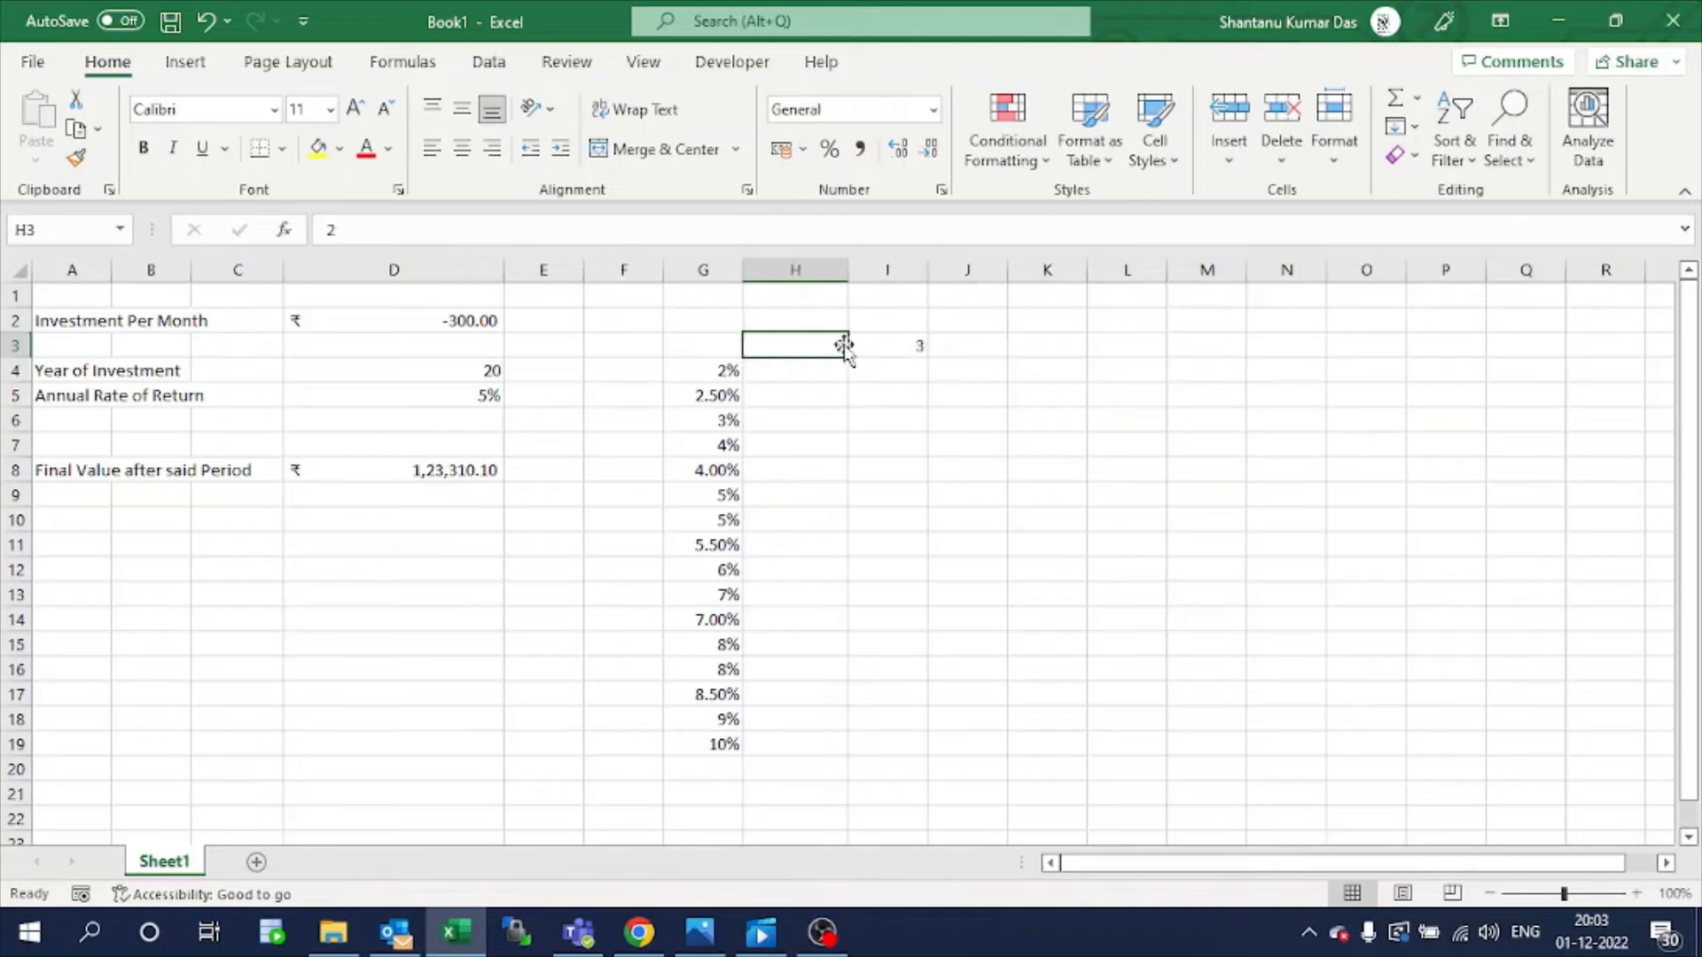
pyautogui.write('5')
pyautogui.click(891, 348)
pyautogui.write('1')
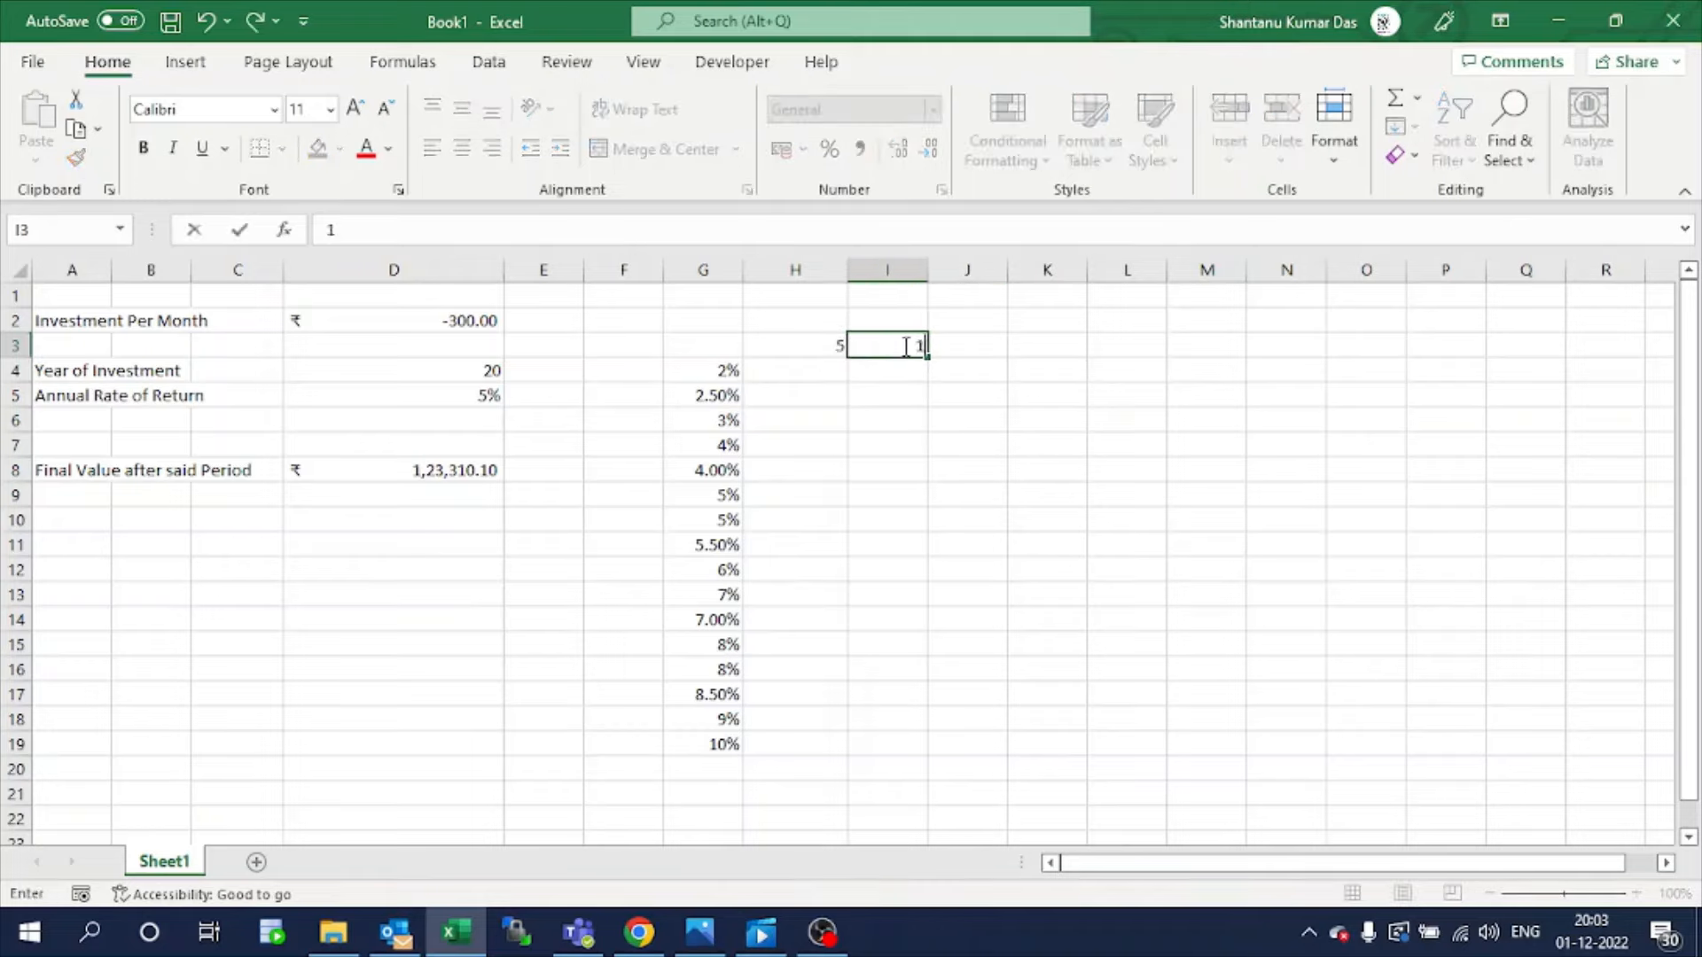
pyautogui.write('0')
pyautogui.click(948, 353)
pyautogui.write('15')
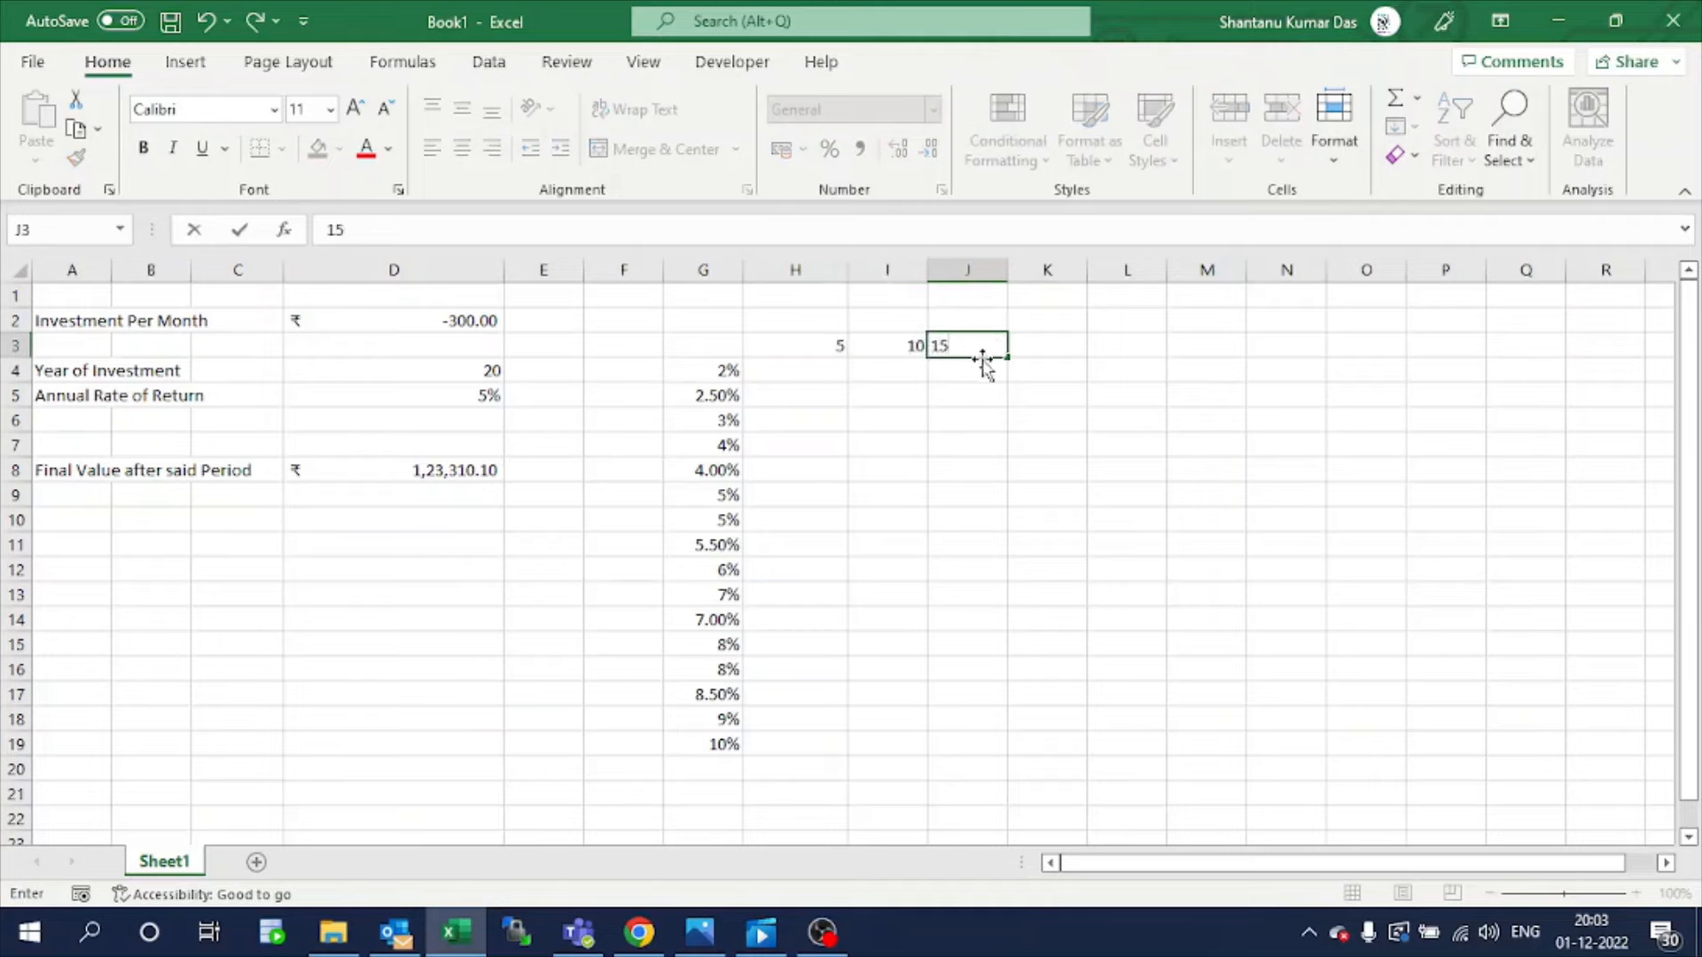
pyautogui.press('Return')
pyautogui.moveTo(836, 347); pyautogui.dragTo(1561, 380)
pyautogui.click(1268, 470)
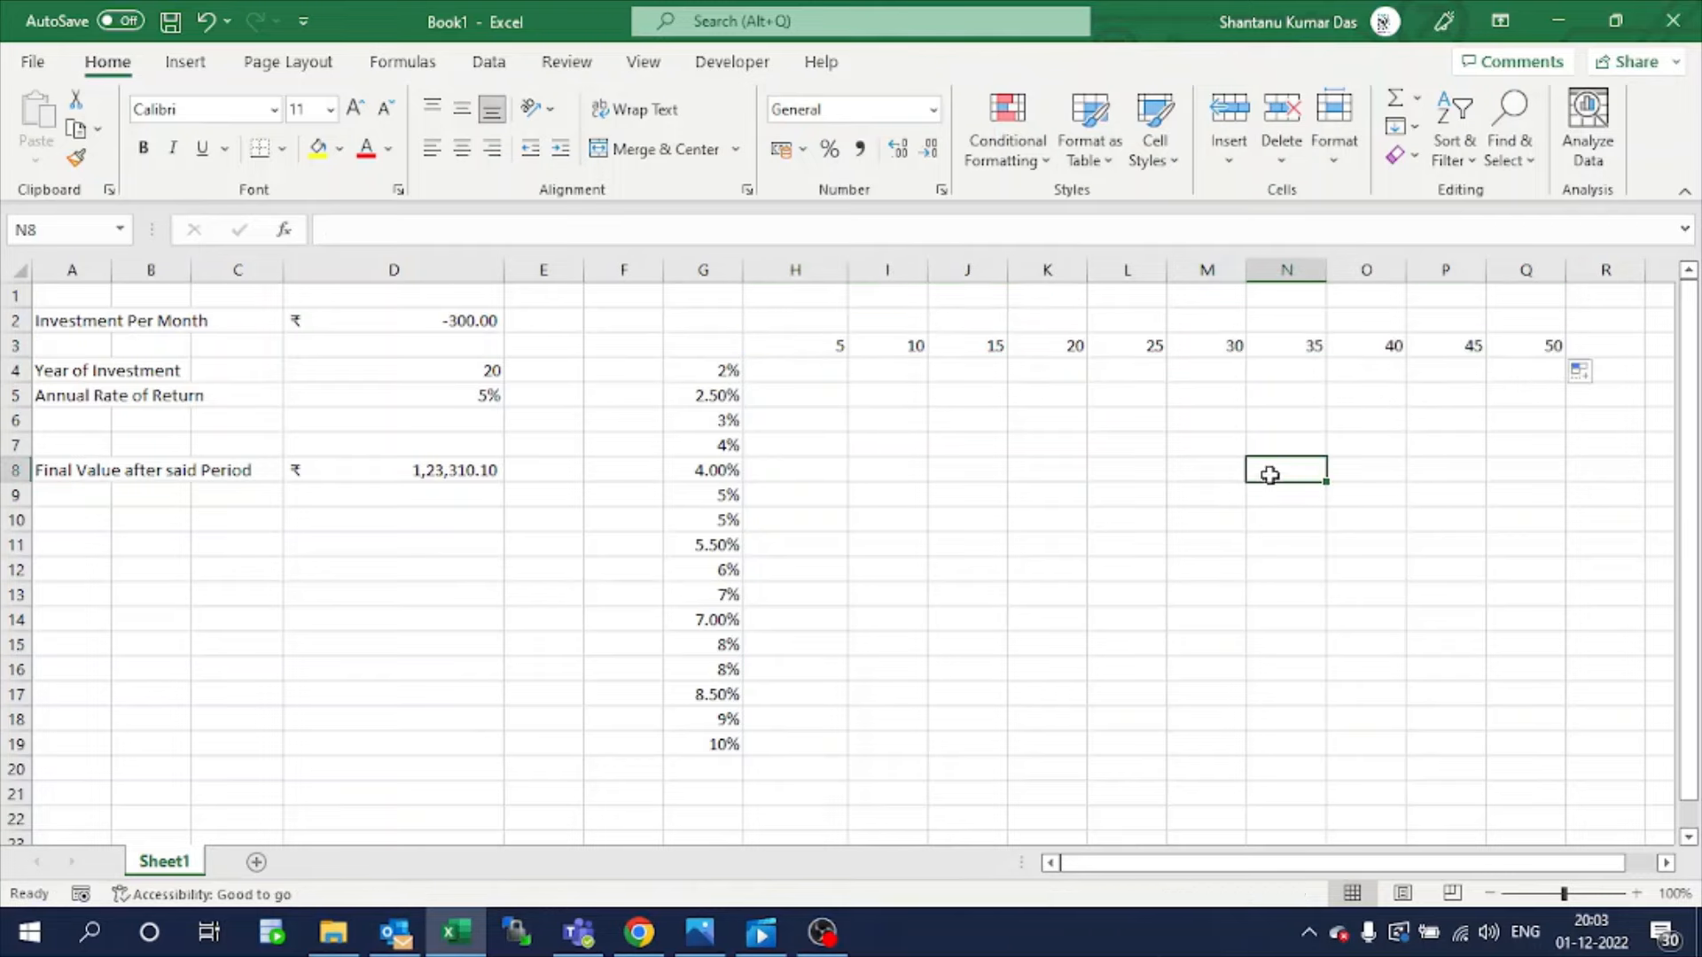
# Link corner cell G3 to the final value with the formula =D8.
pyautogui.click(773, 368)
pyautogui.click(693, 349)
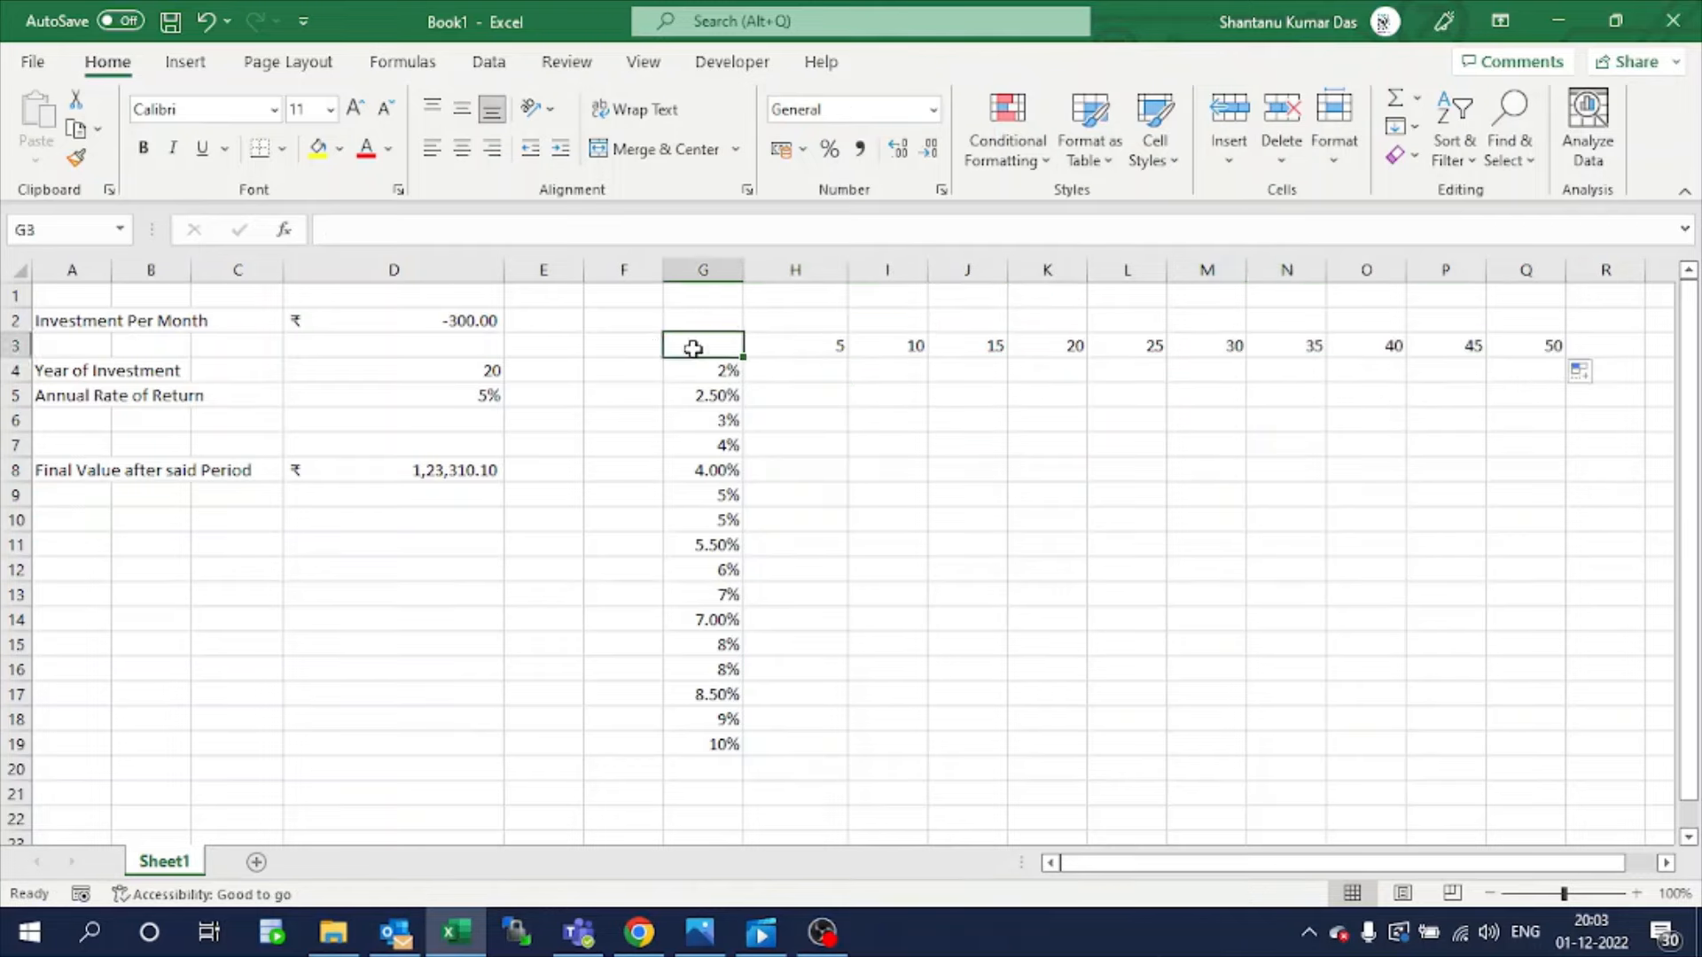
pyautogui.write('=')
pyautogui.click(442, 470)
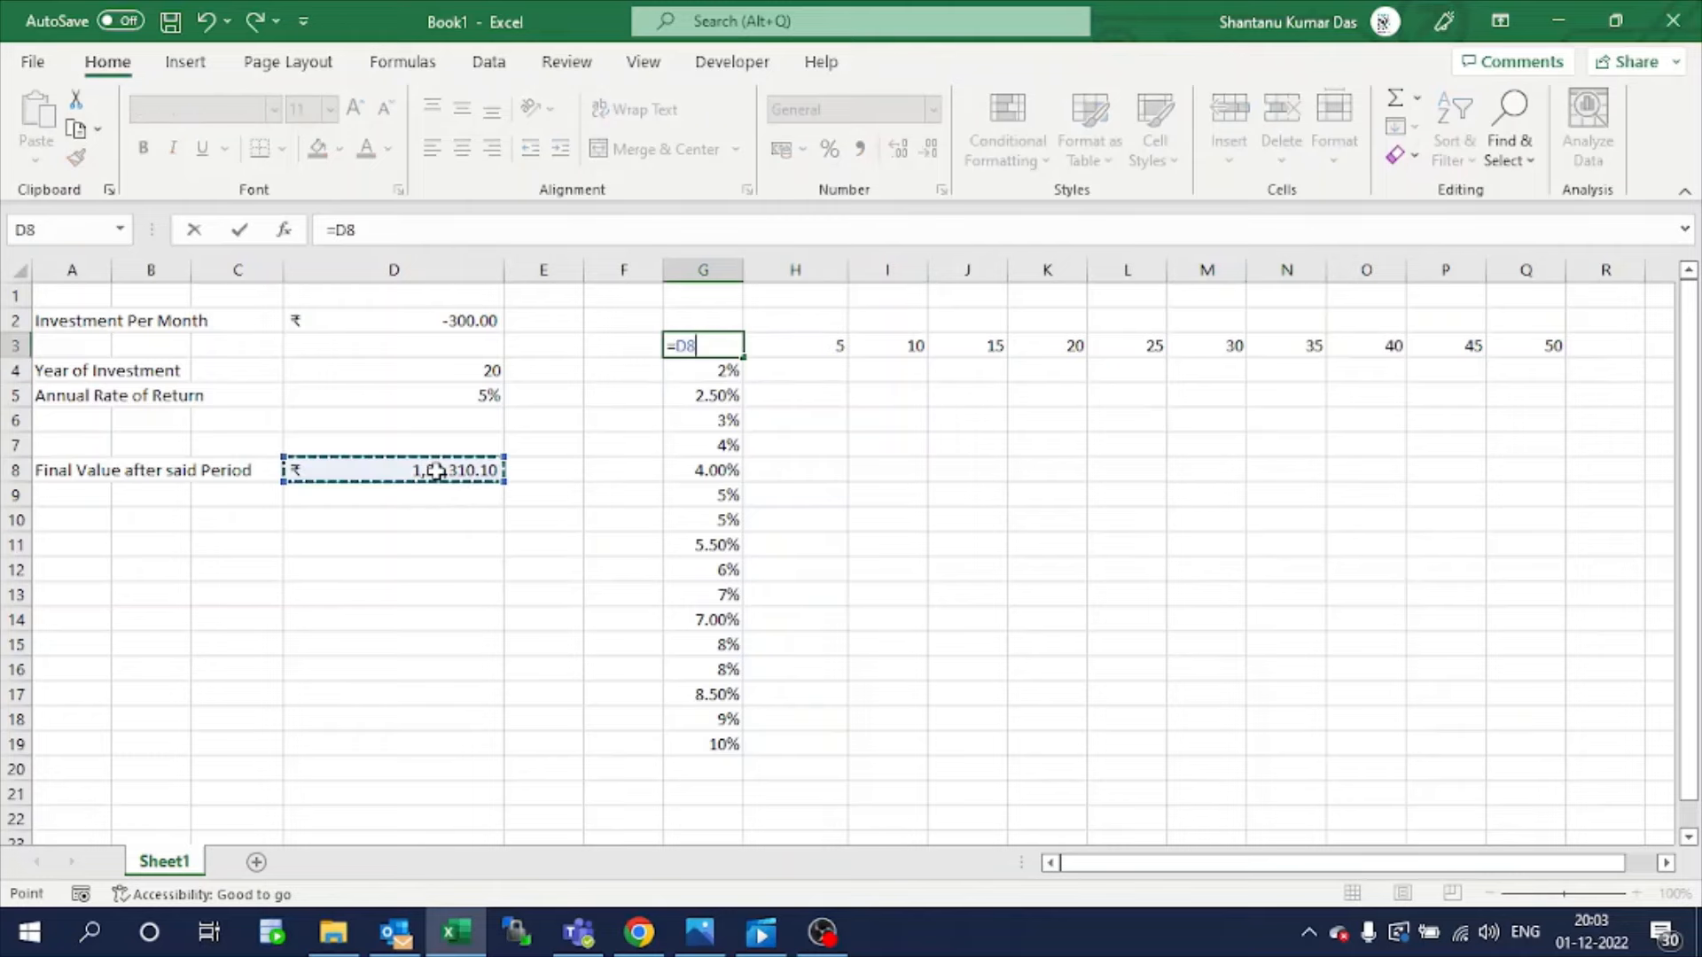
pyautogui.press('Return')
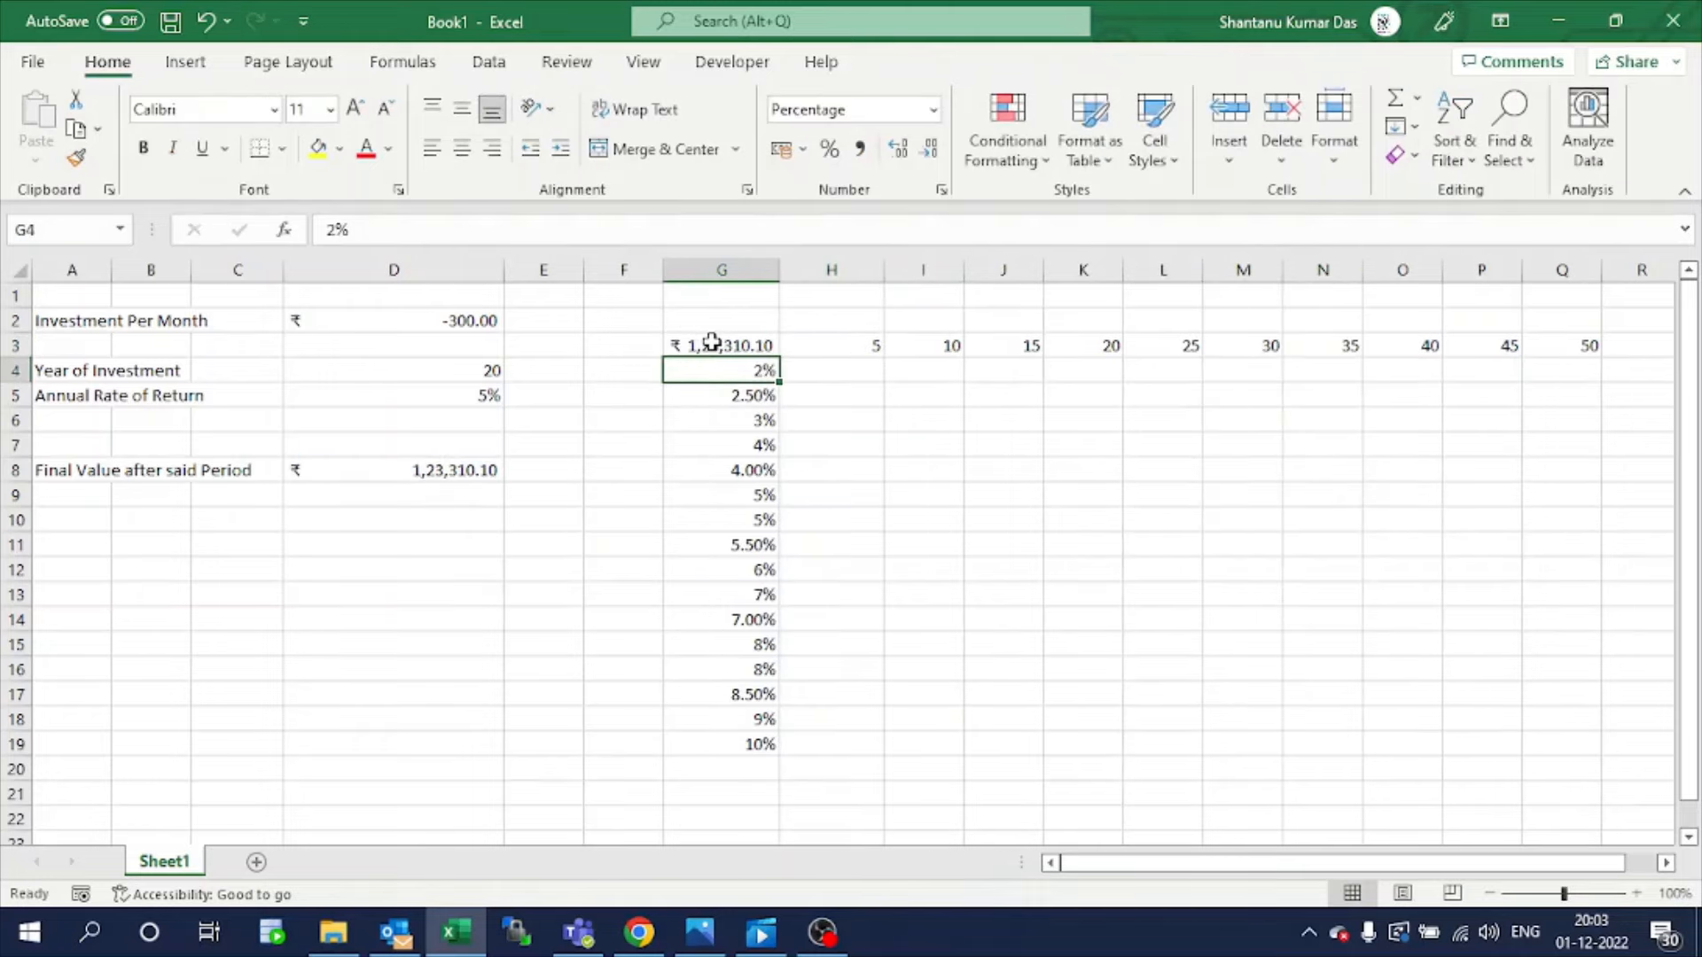
# Create a What-If data table over G3:Q19 with D4 as row input cell and D5 as column input cell.
pyautogui.moveTo(712, 342); pyautogui.dragTo(1577, 733)
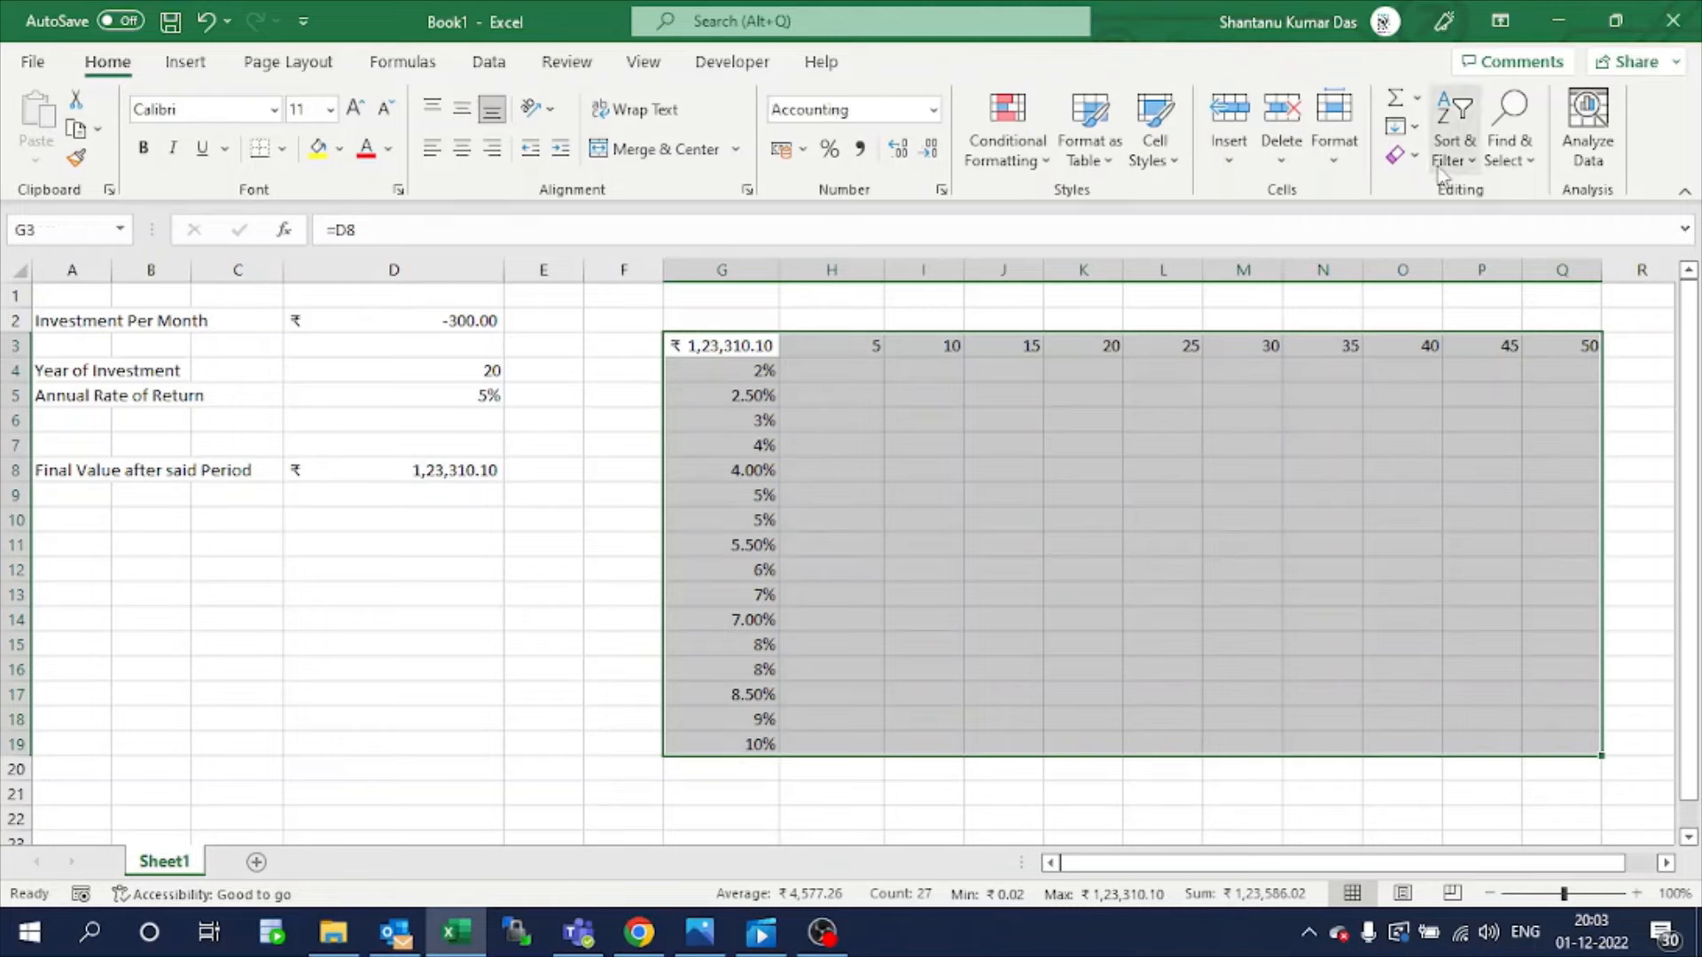
pyautogui.click(488, 62)
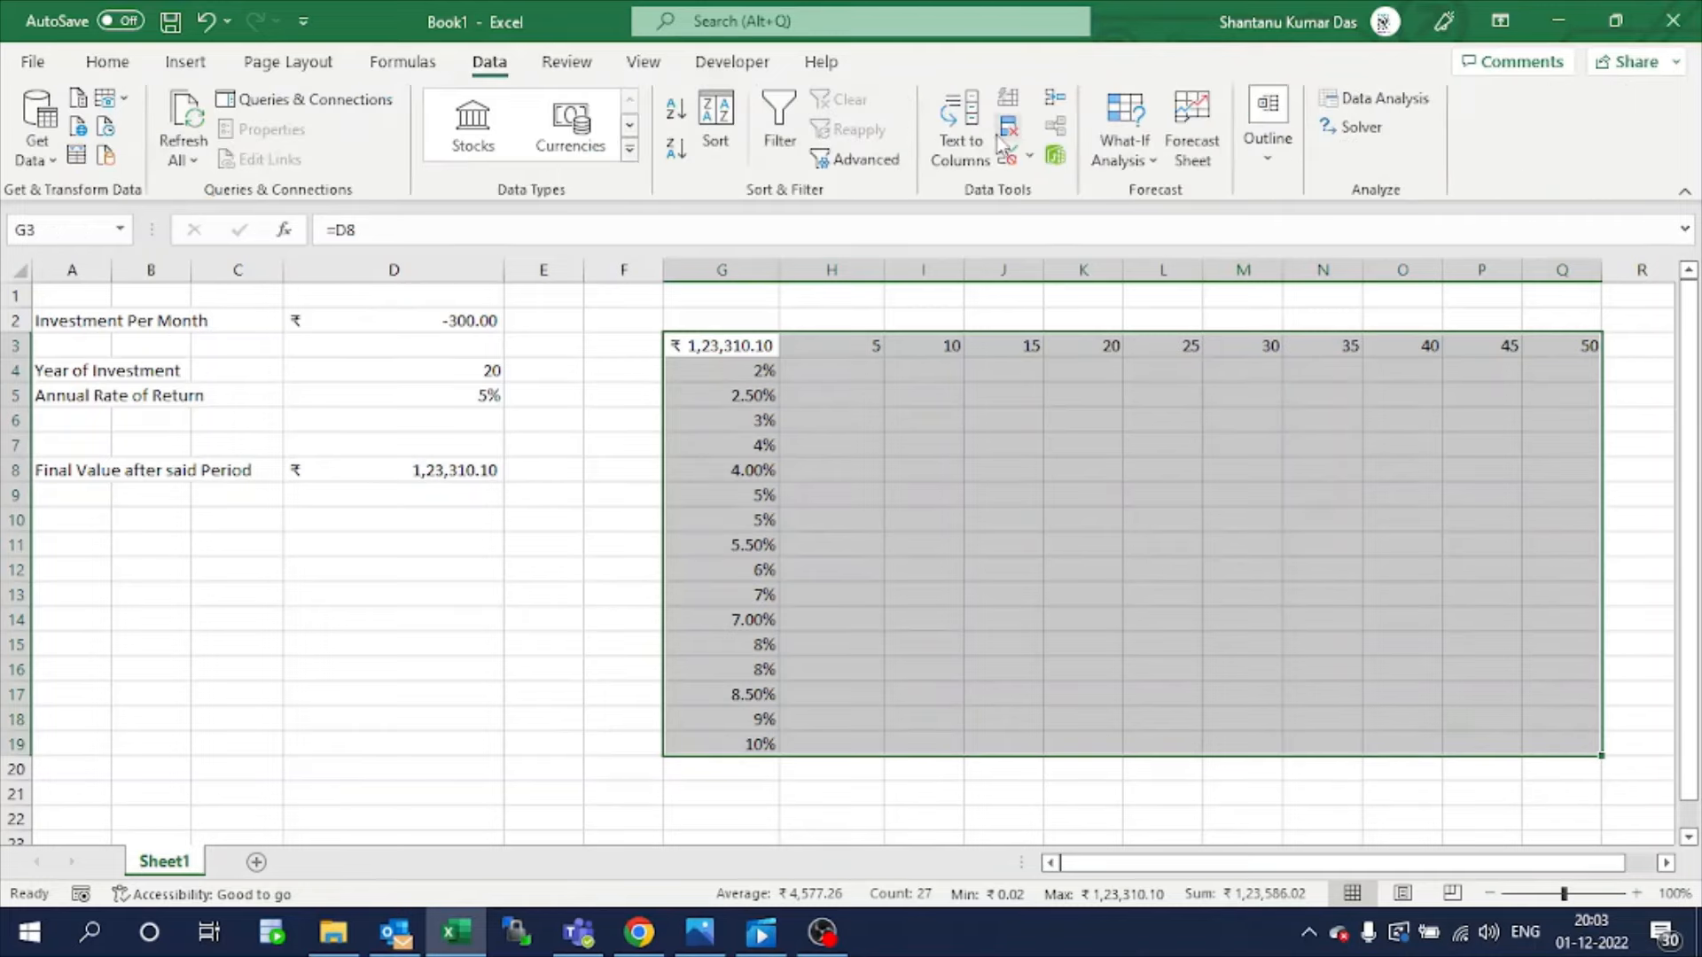
pyautogui.click(1124, 164)
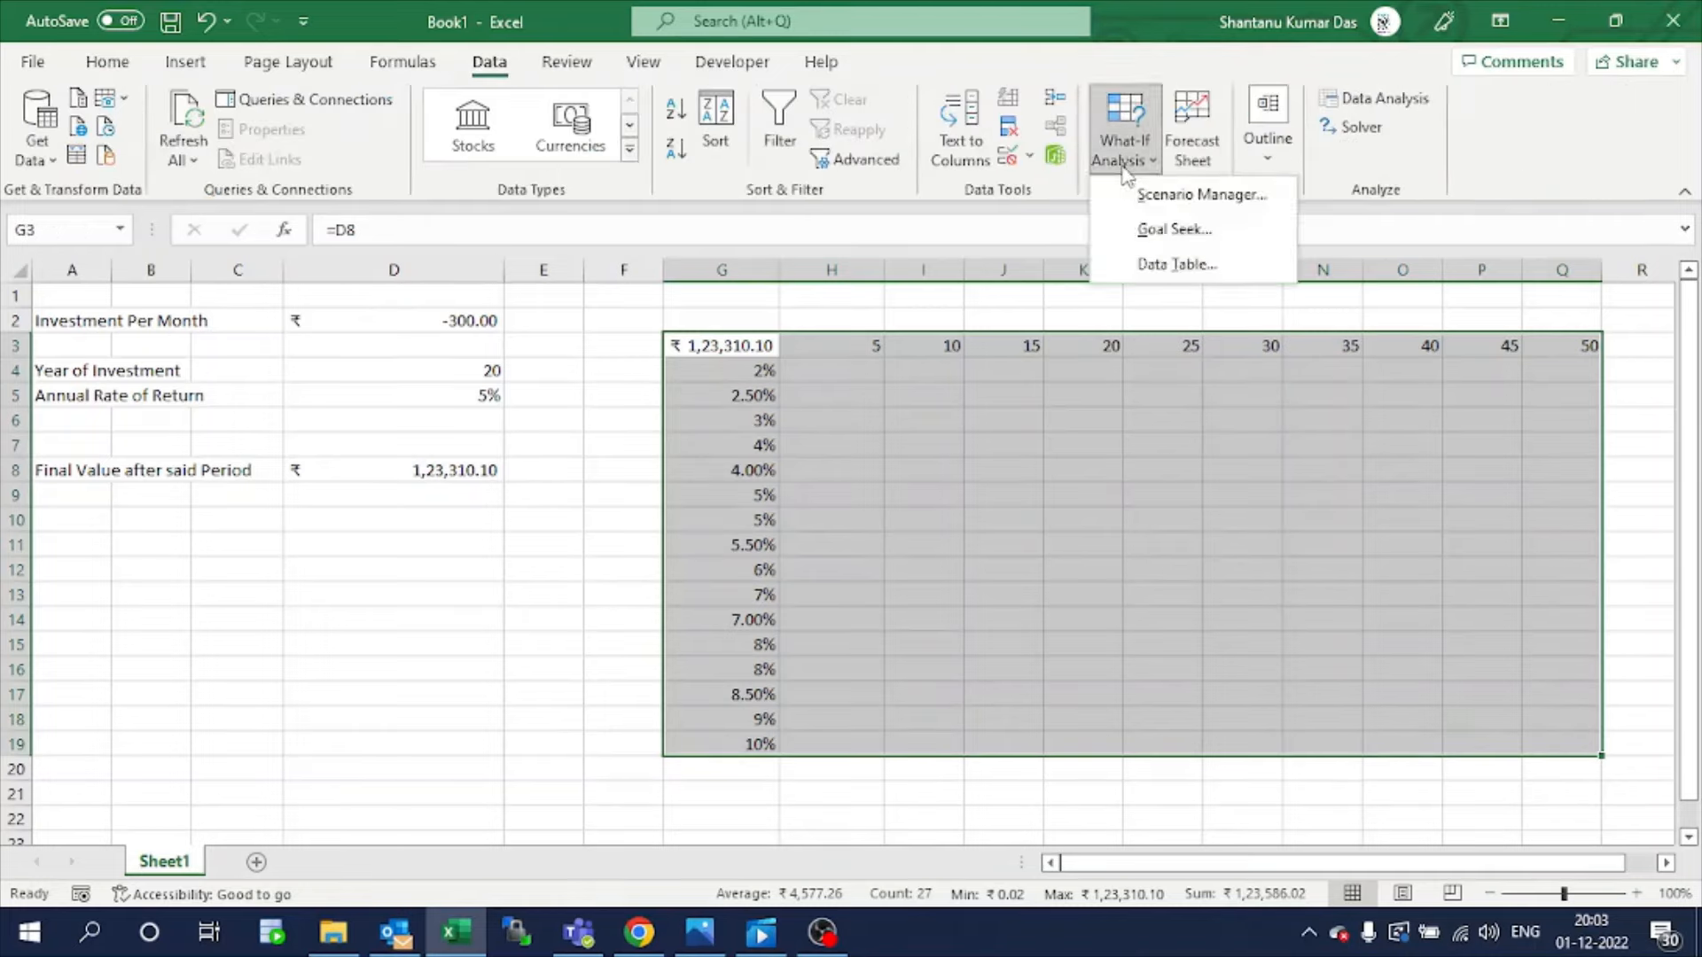
pyautogui.click(1154, 260)
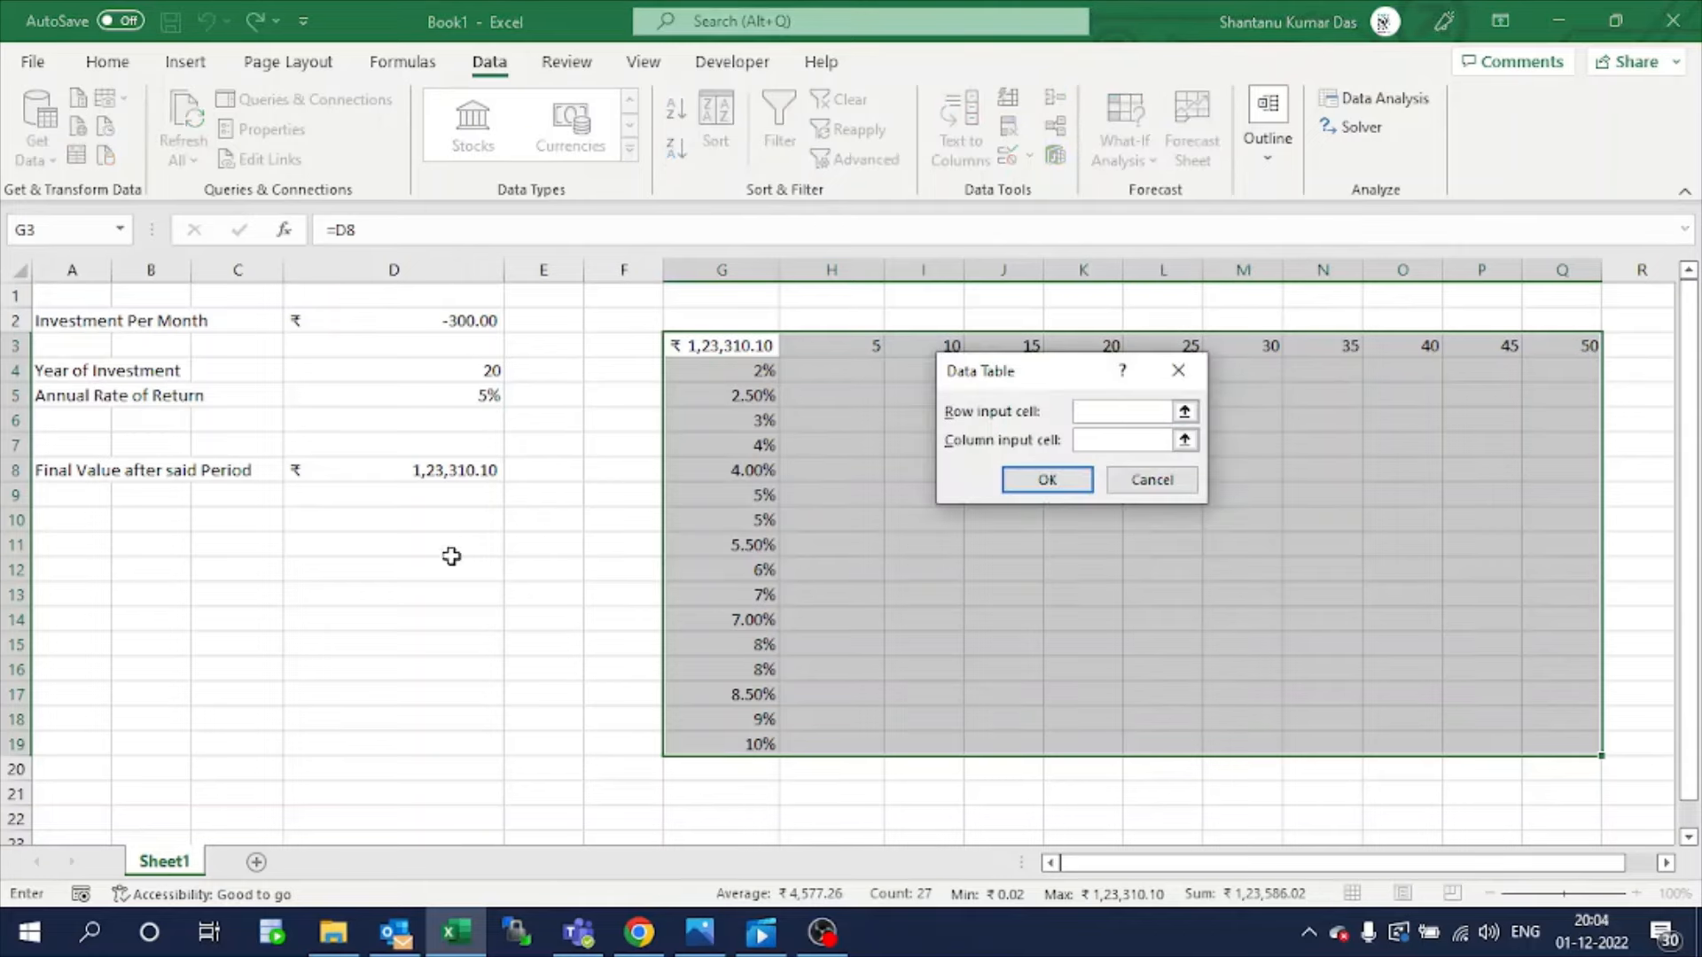
pyautogui.click(452, 396)
pyautogui.click(1077, 409)
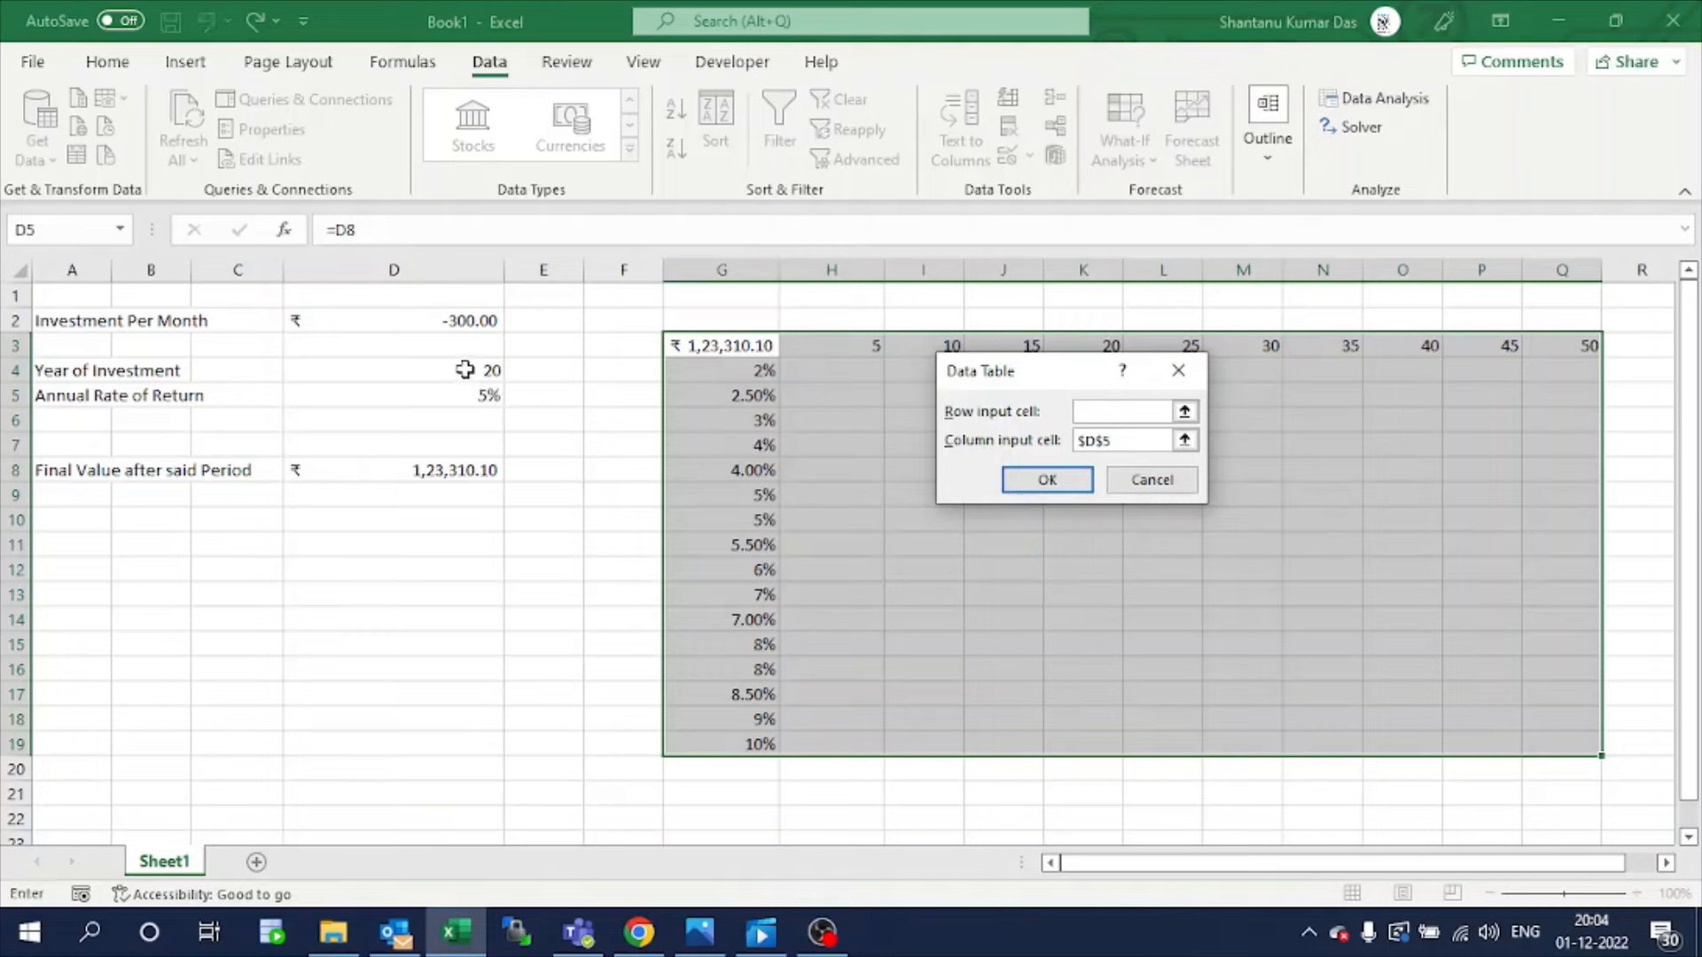
pyautogui.click(464, 369)
pyautogui.click(1084, 479)
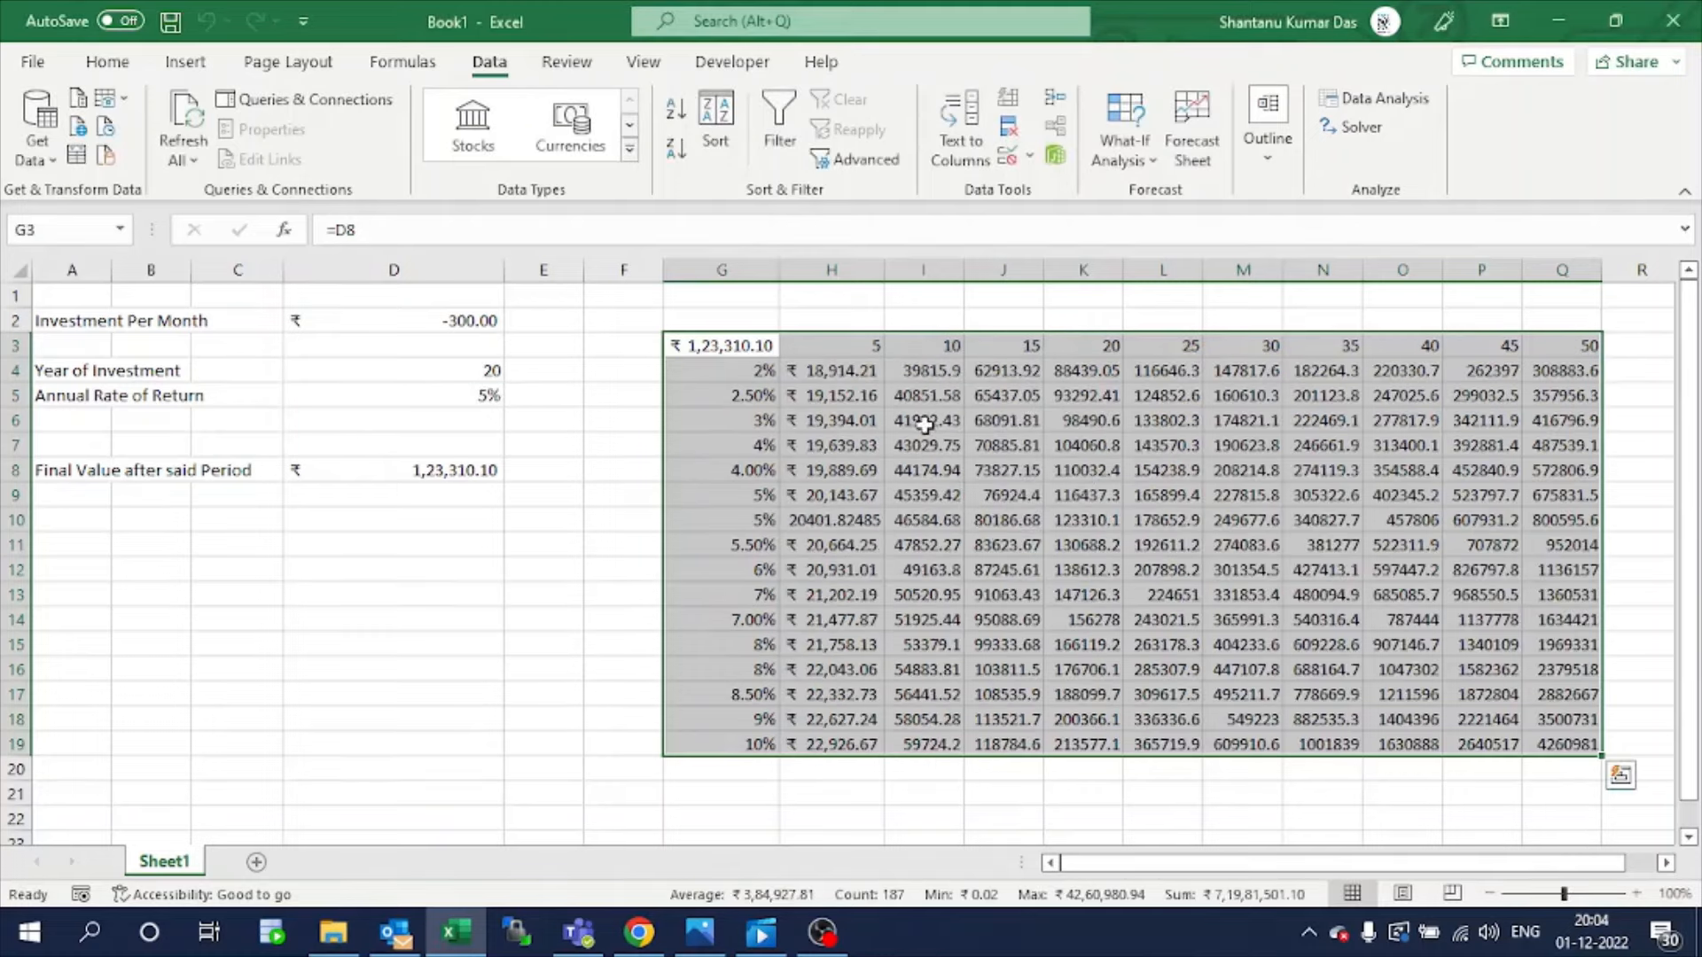
# Copy the Accounting number format from H4 to H4:Q19 with Format Painter.
pyautogui.moveTo(824, 370); pyautogui.dragTo(1560, 720)
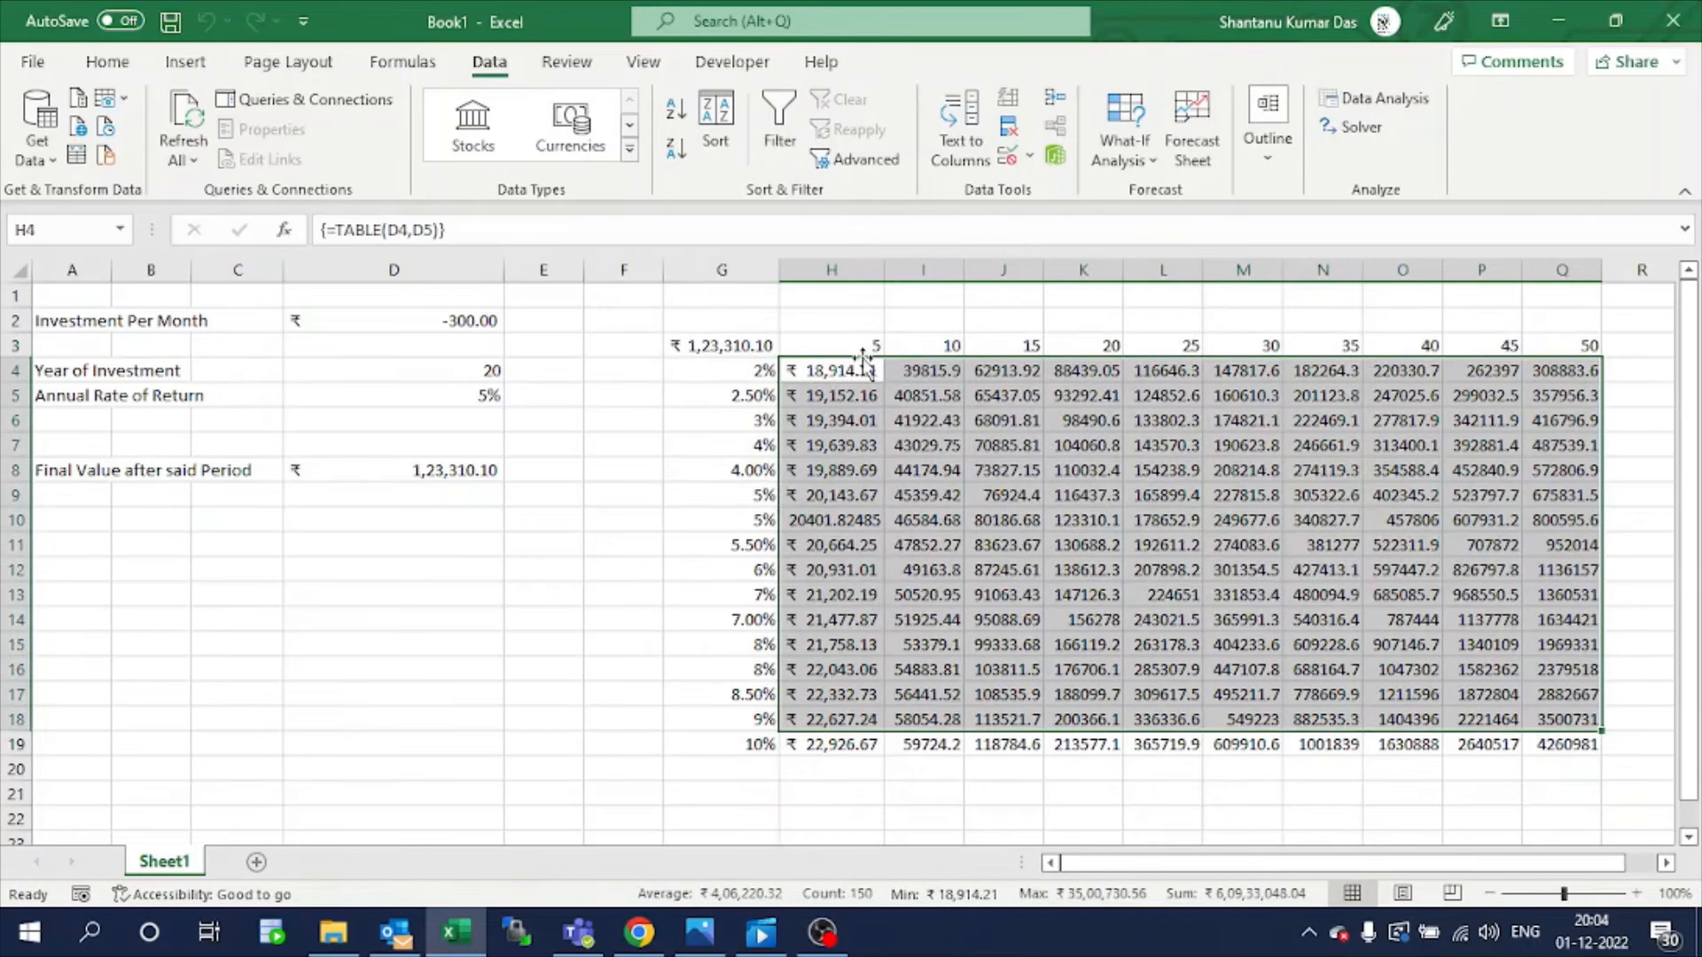
pyautogui.click(862, 364)
pyautogui.click(108, 64)
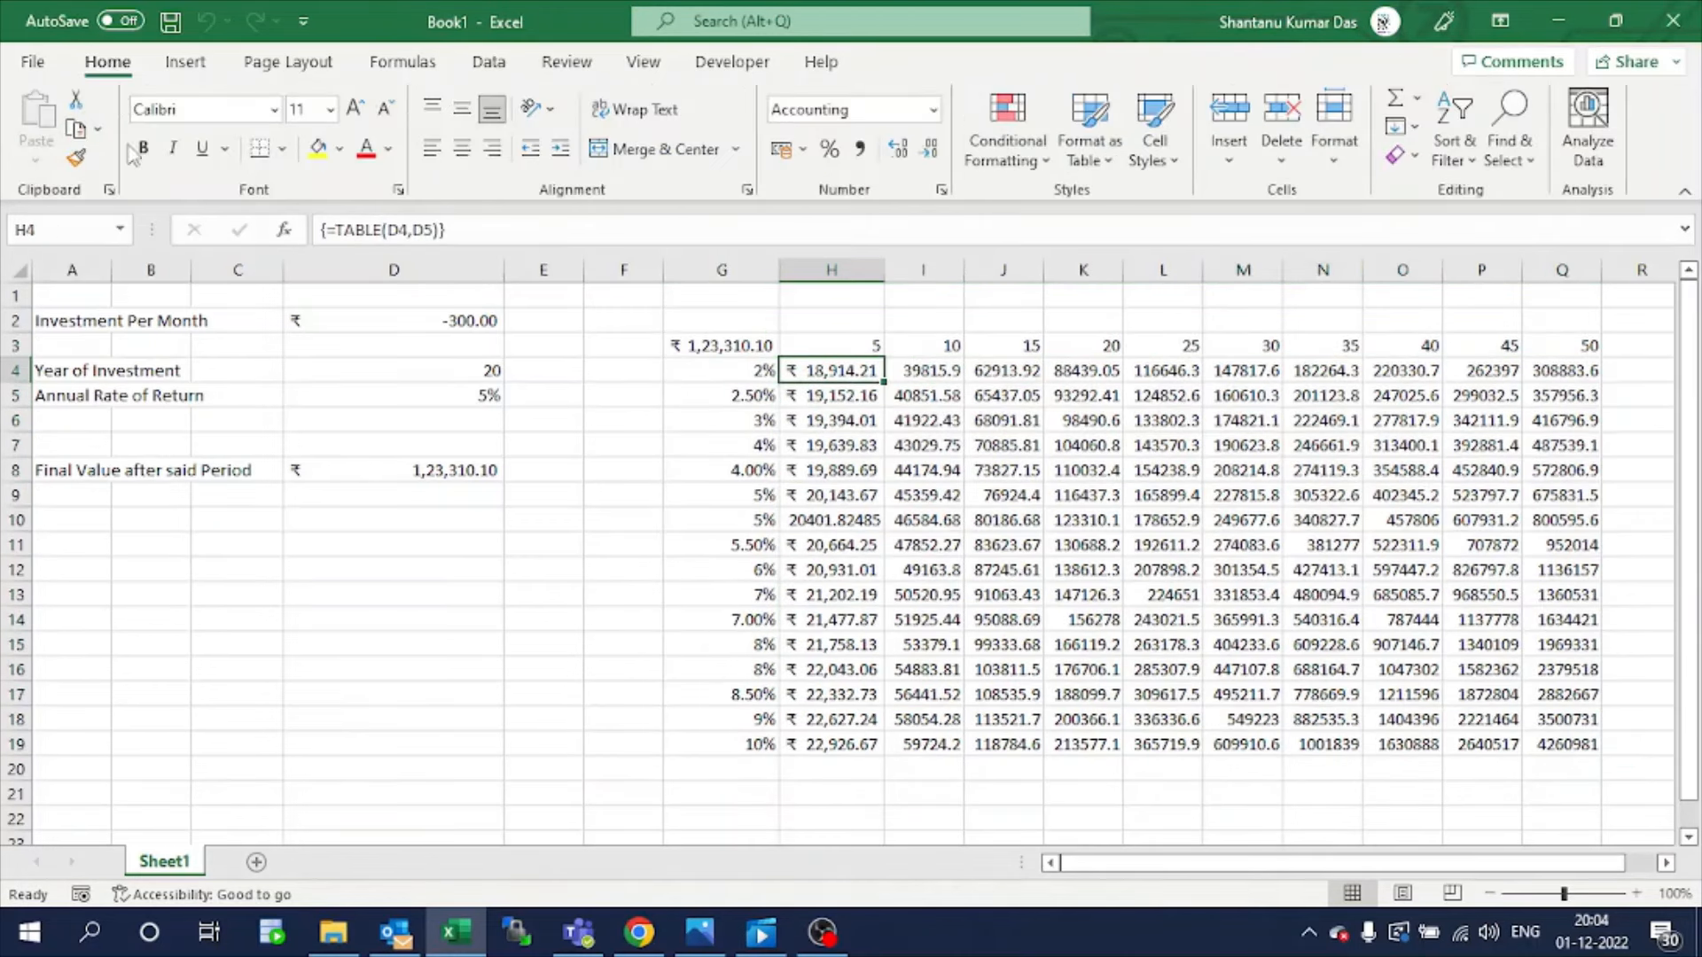
pyautogui.click(75, 158)
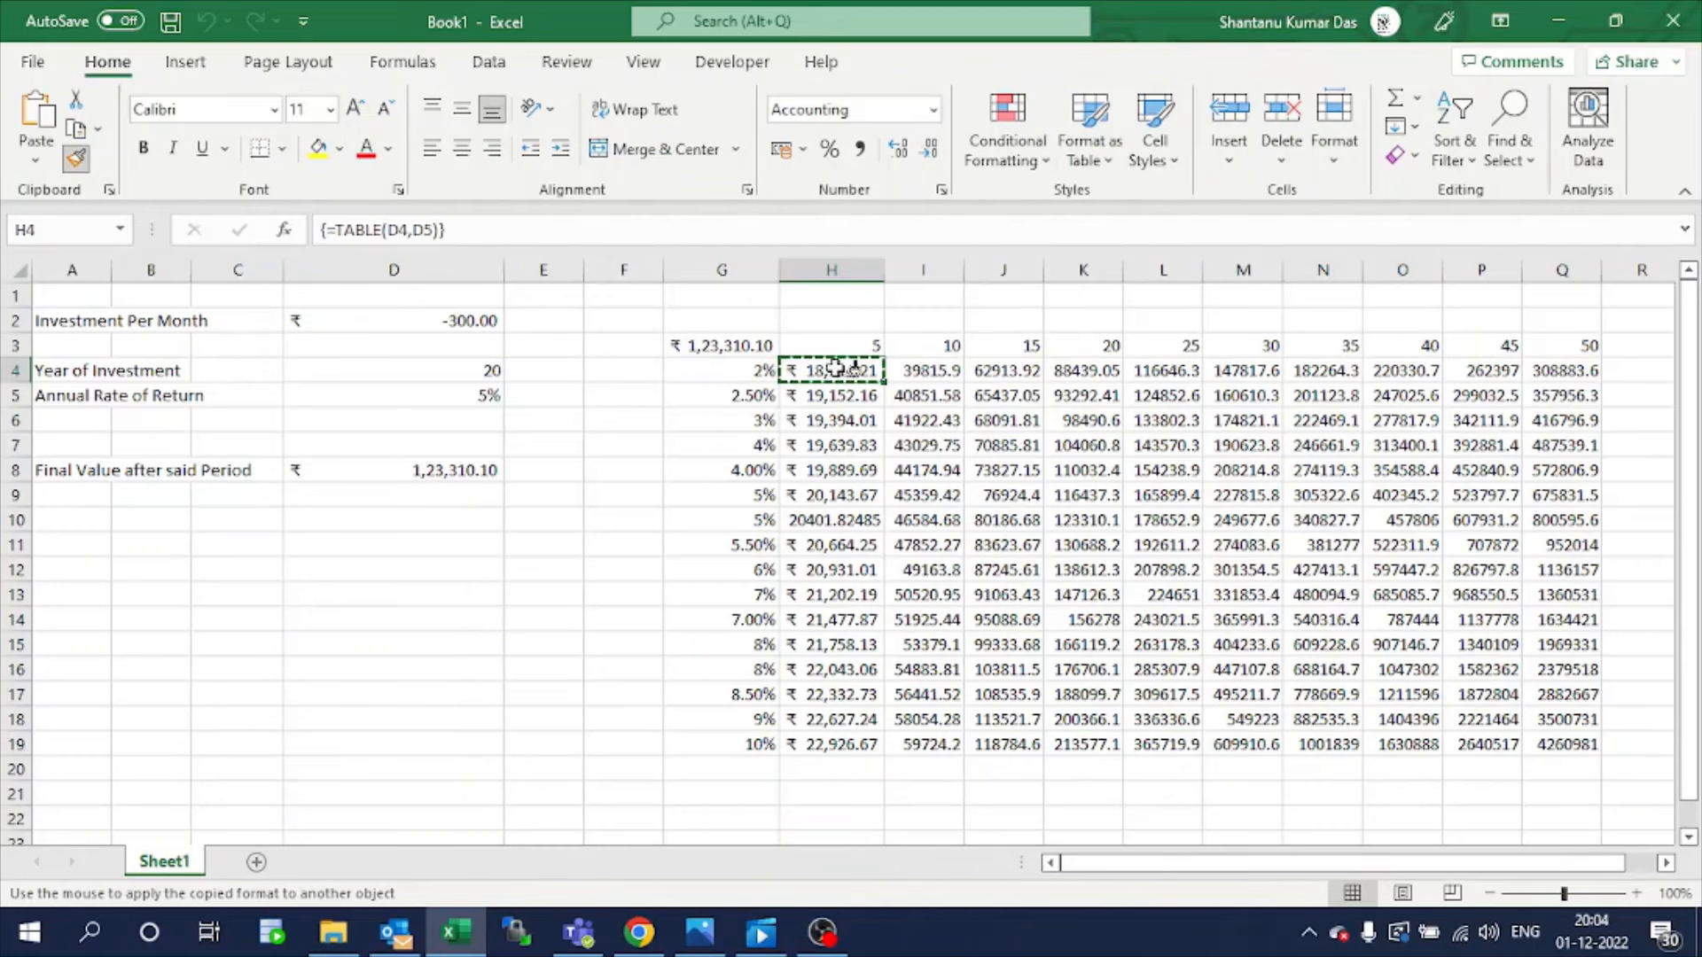
pyautogui.moveTo(842, 370)
pyautogui.mouseDown()
pyautogui.moveTo(1521, 734)
pyautogui.moveTo(1569, 743)
pyautogui.mouseUp()
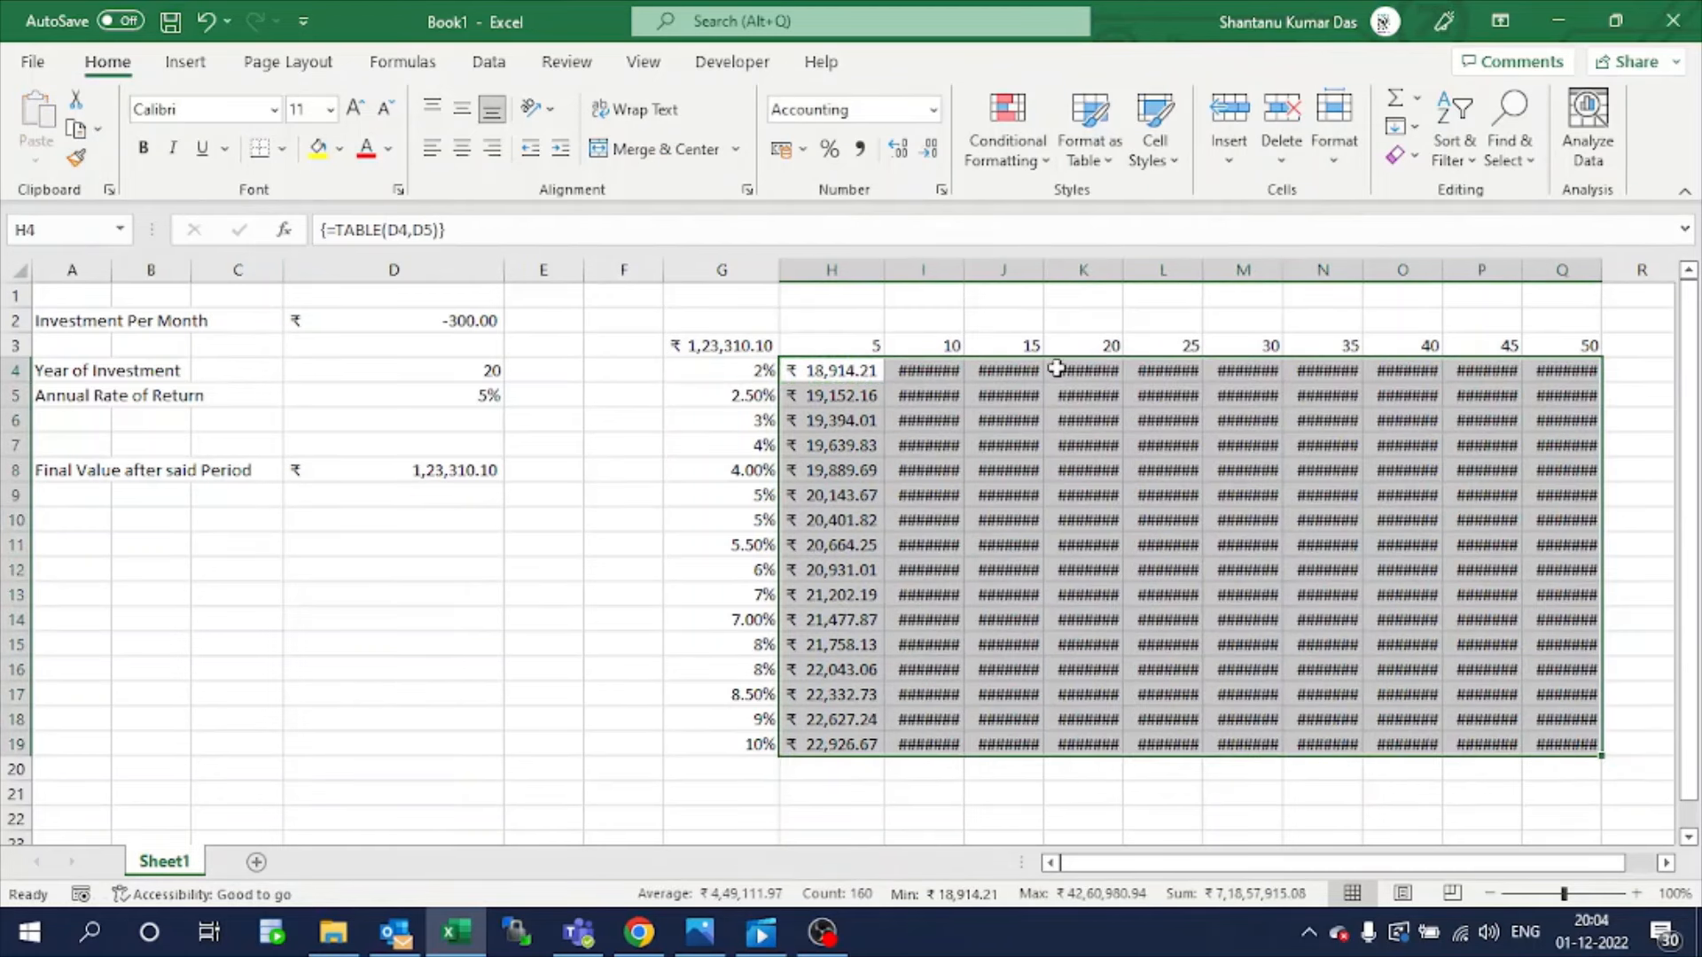
# AutoFit the widths of columns H to Q to the data table values.
pyautogui.moveTo(789, 275); pyautogui.dragTo(1601, 270)
pyautogui.doubleClick(1602, 269)
pyautogui.keyDown('ctrl'); pyautogui.scroll(1, 1359, 470); pyautogui.keyUp('ctrl')
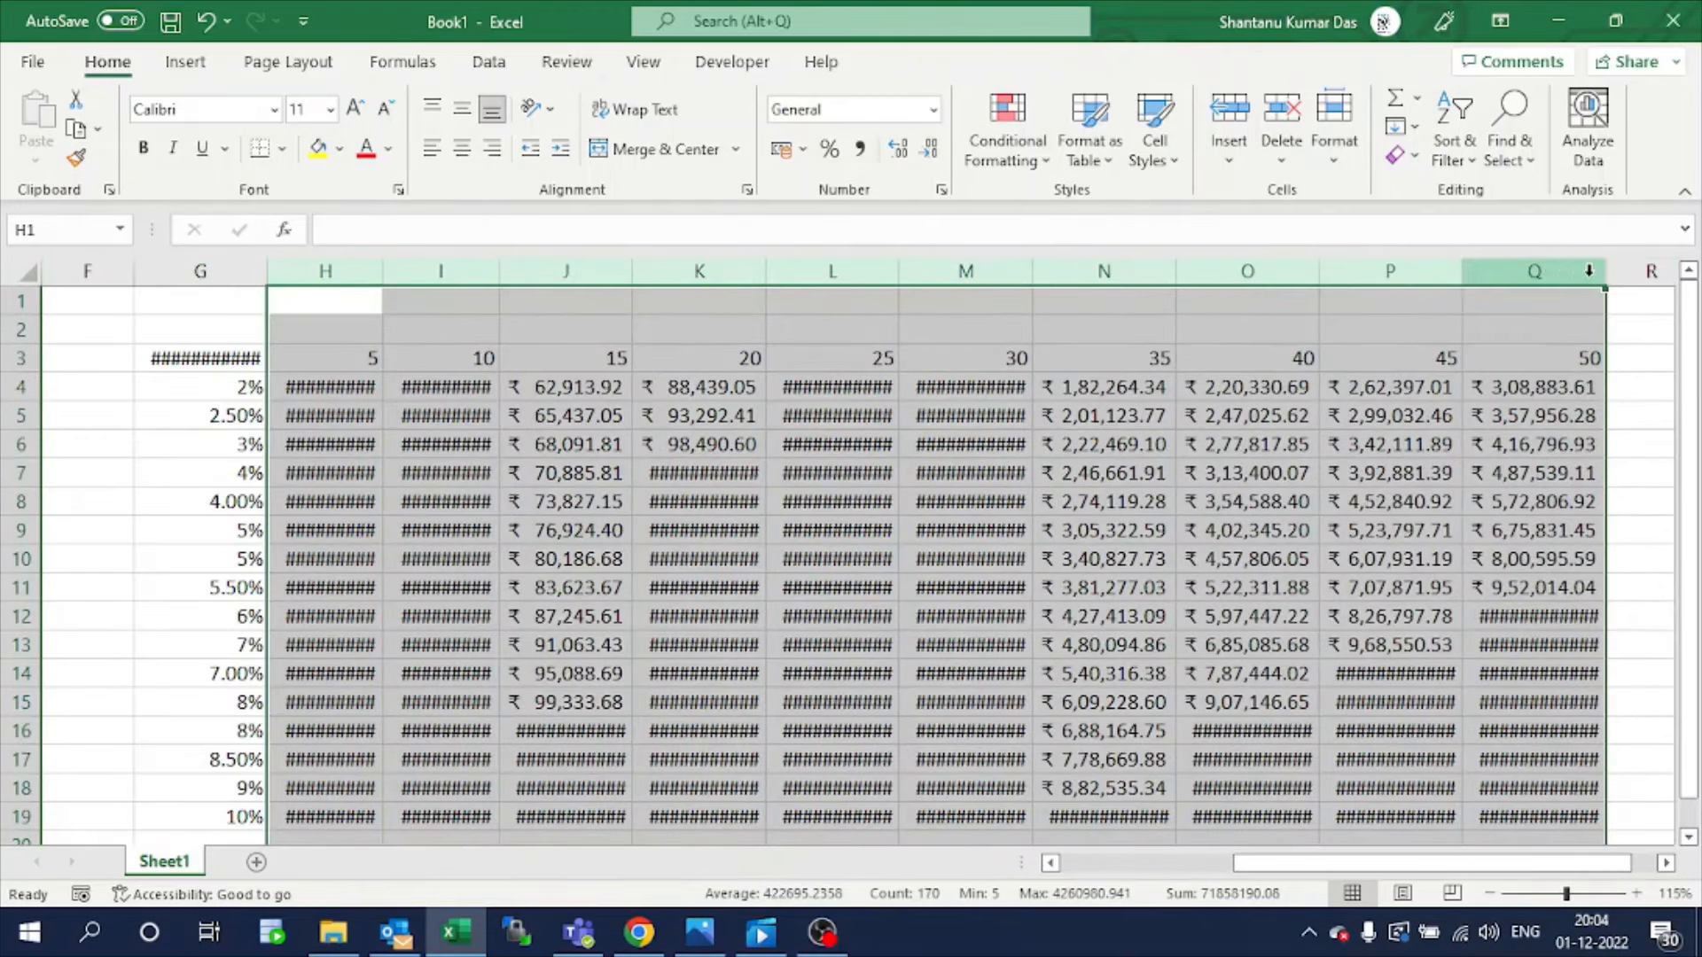
pyautogui.doubleClick(1604, 269)
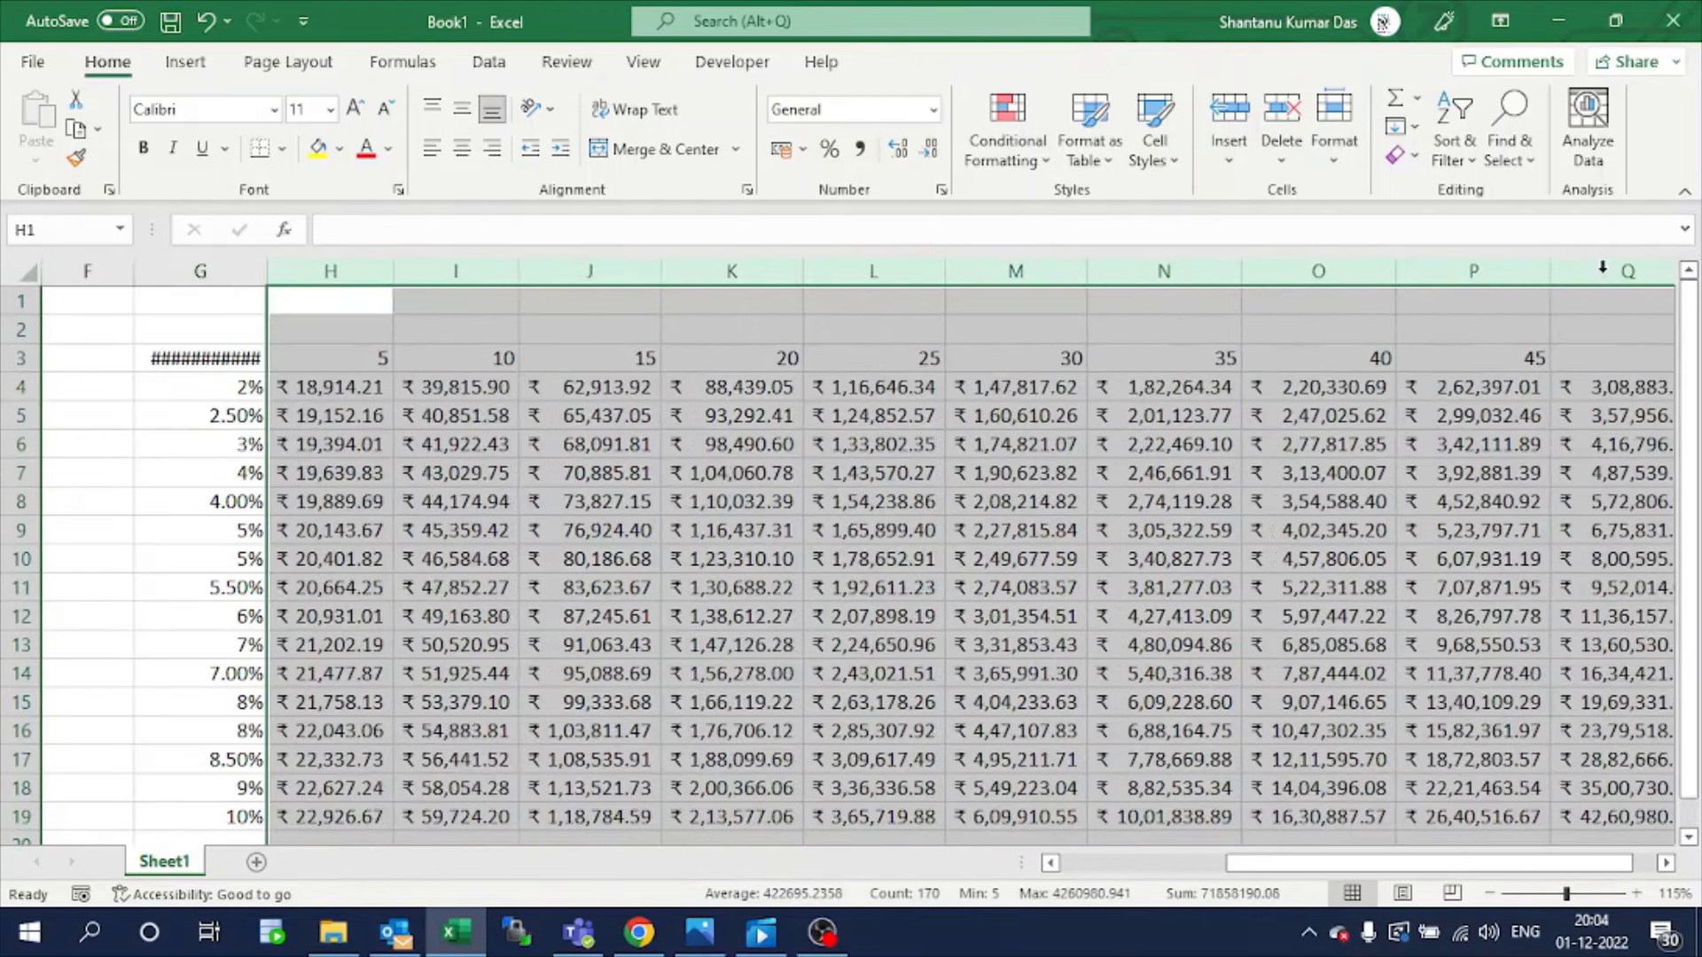
pyautogui.click(1330, 471)
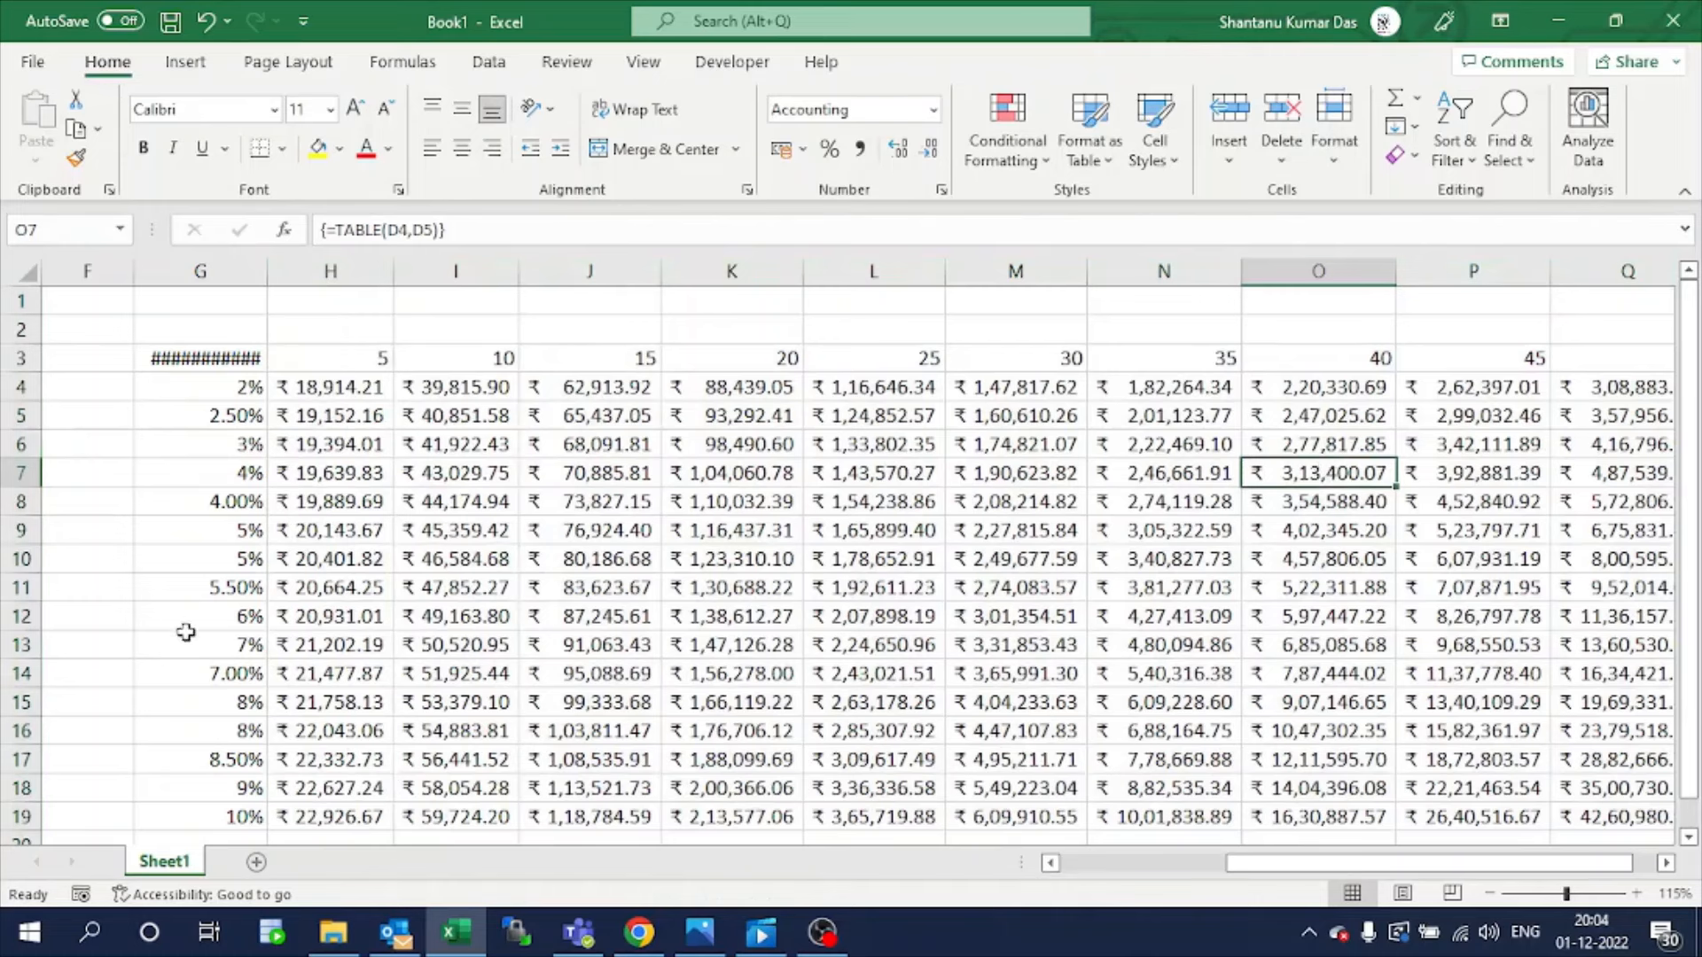
# Fill the rate in G13, the 20-year header in K3 and their intersecting value in K13 with yellow.
pyautogui.click(210, 651)
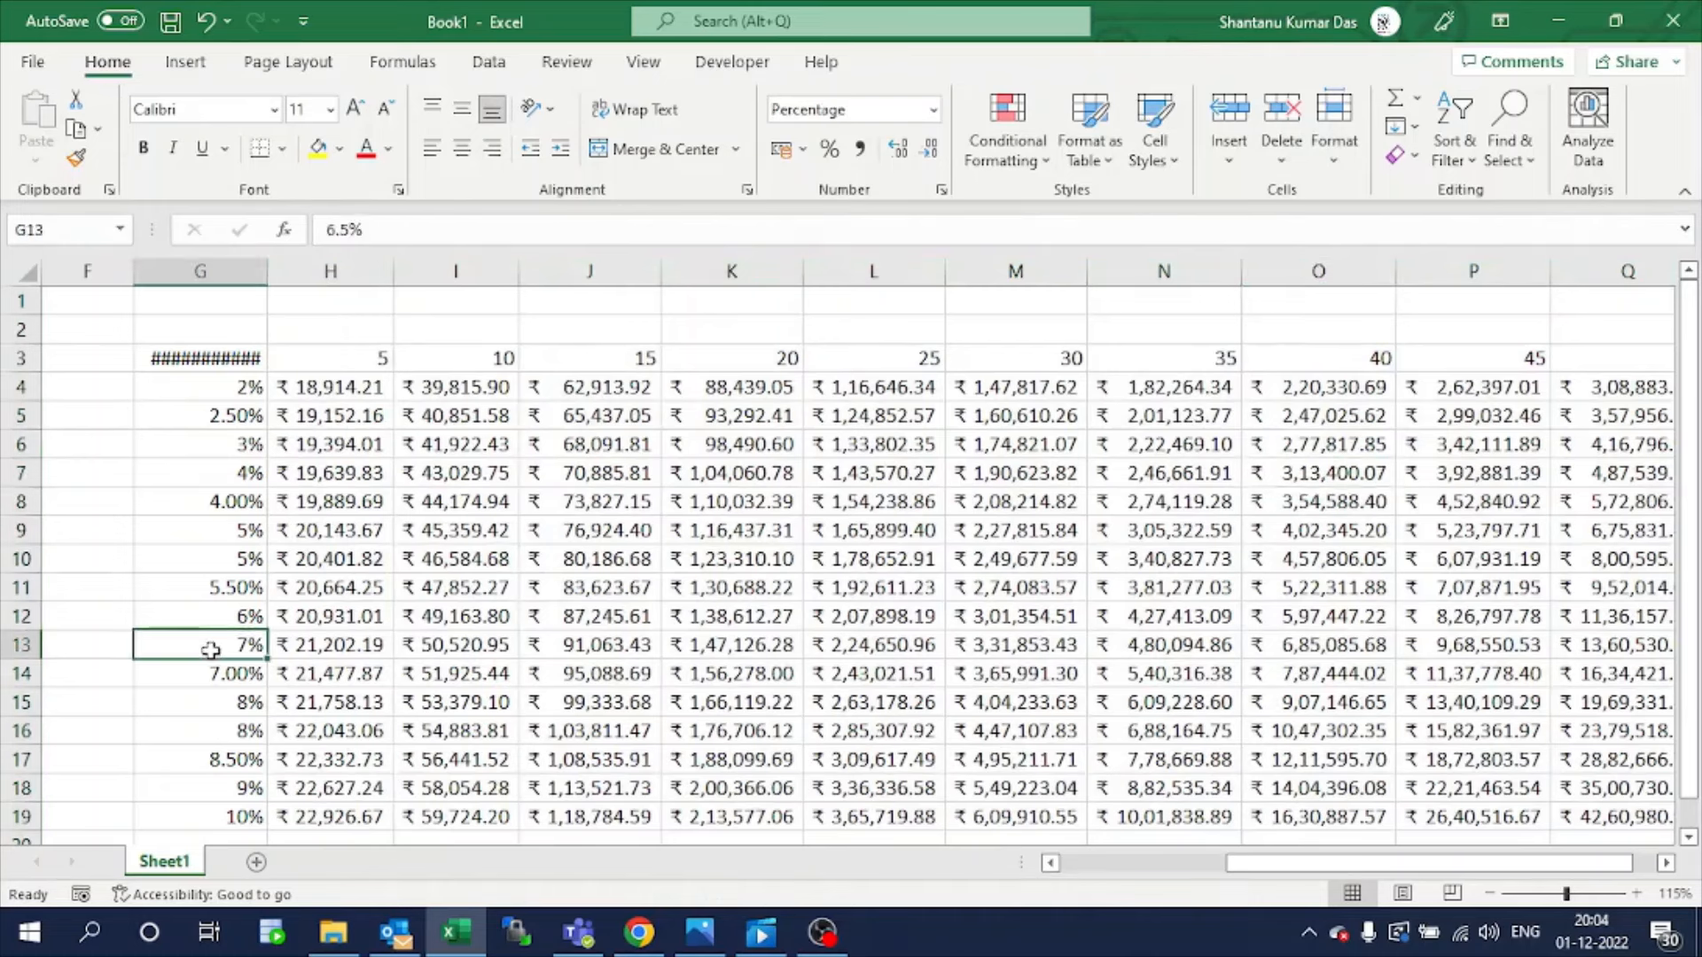
pyautogui.click(317, 148)
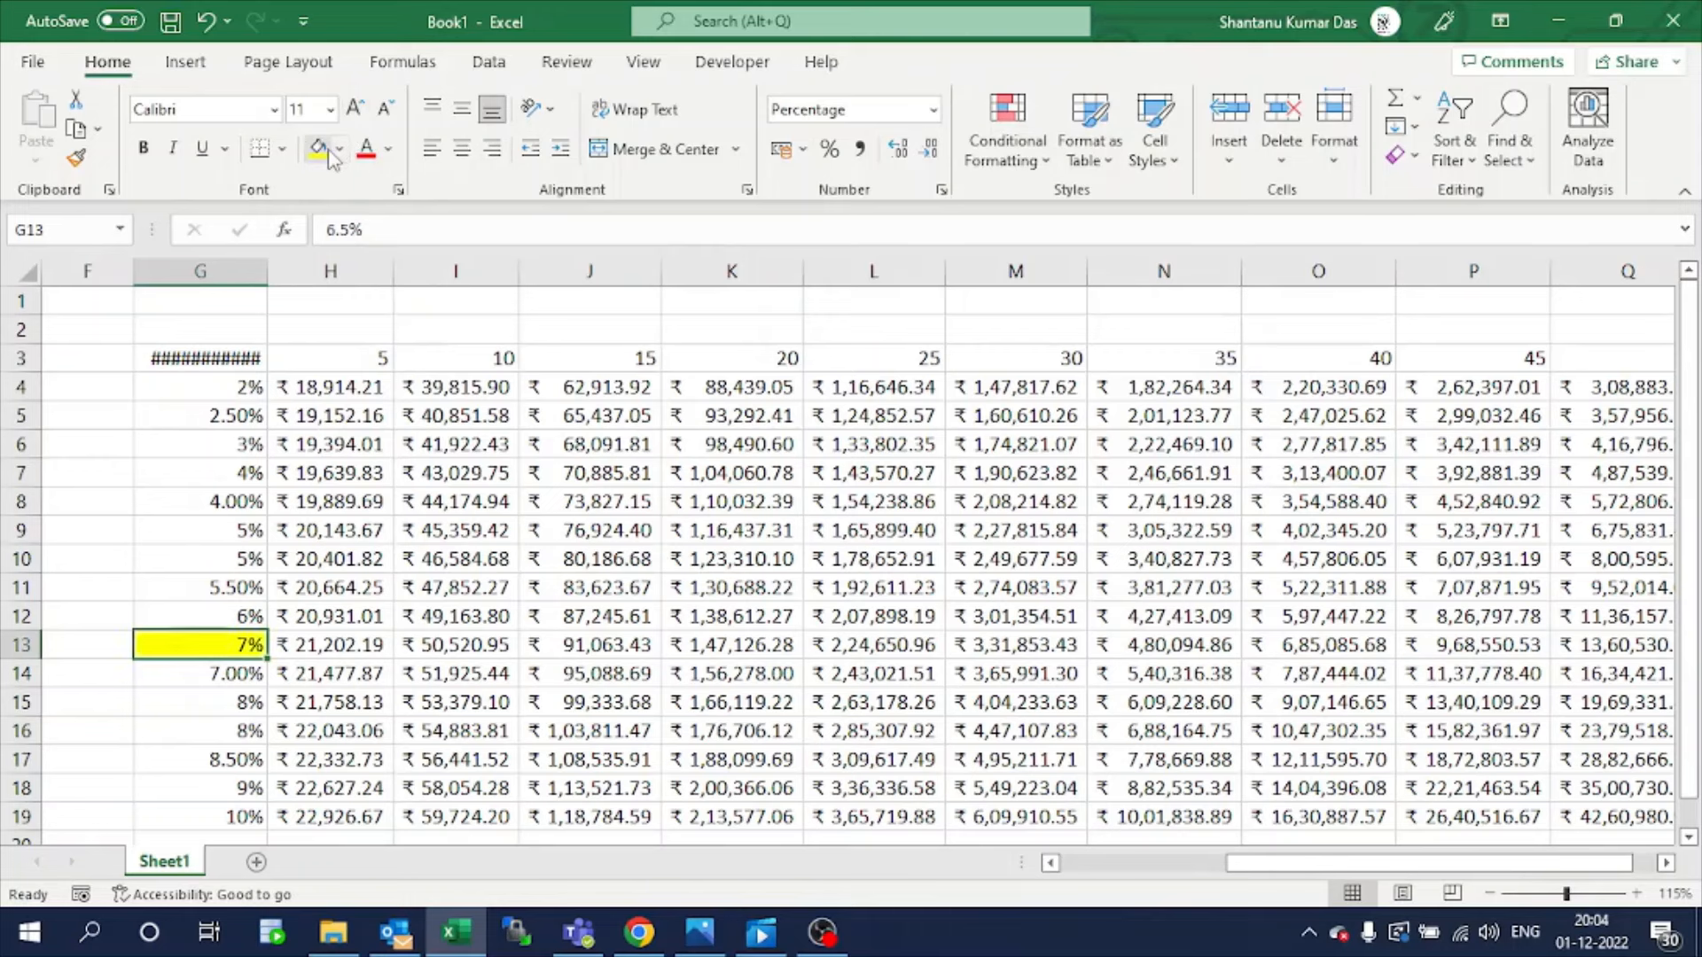
pyautogui.click(761, 365)
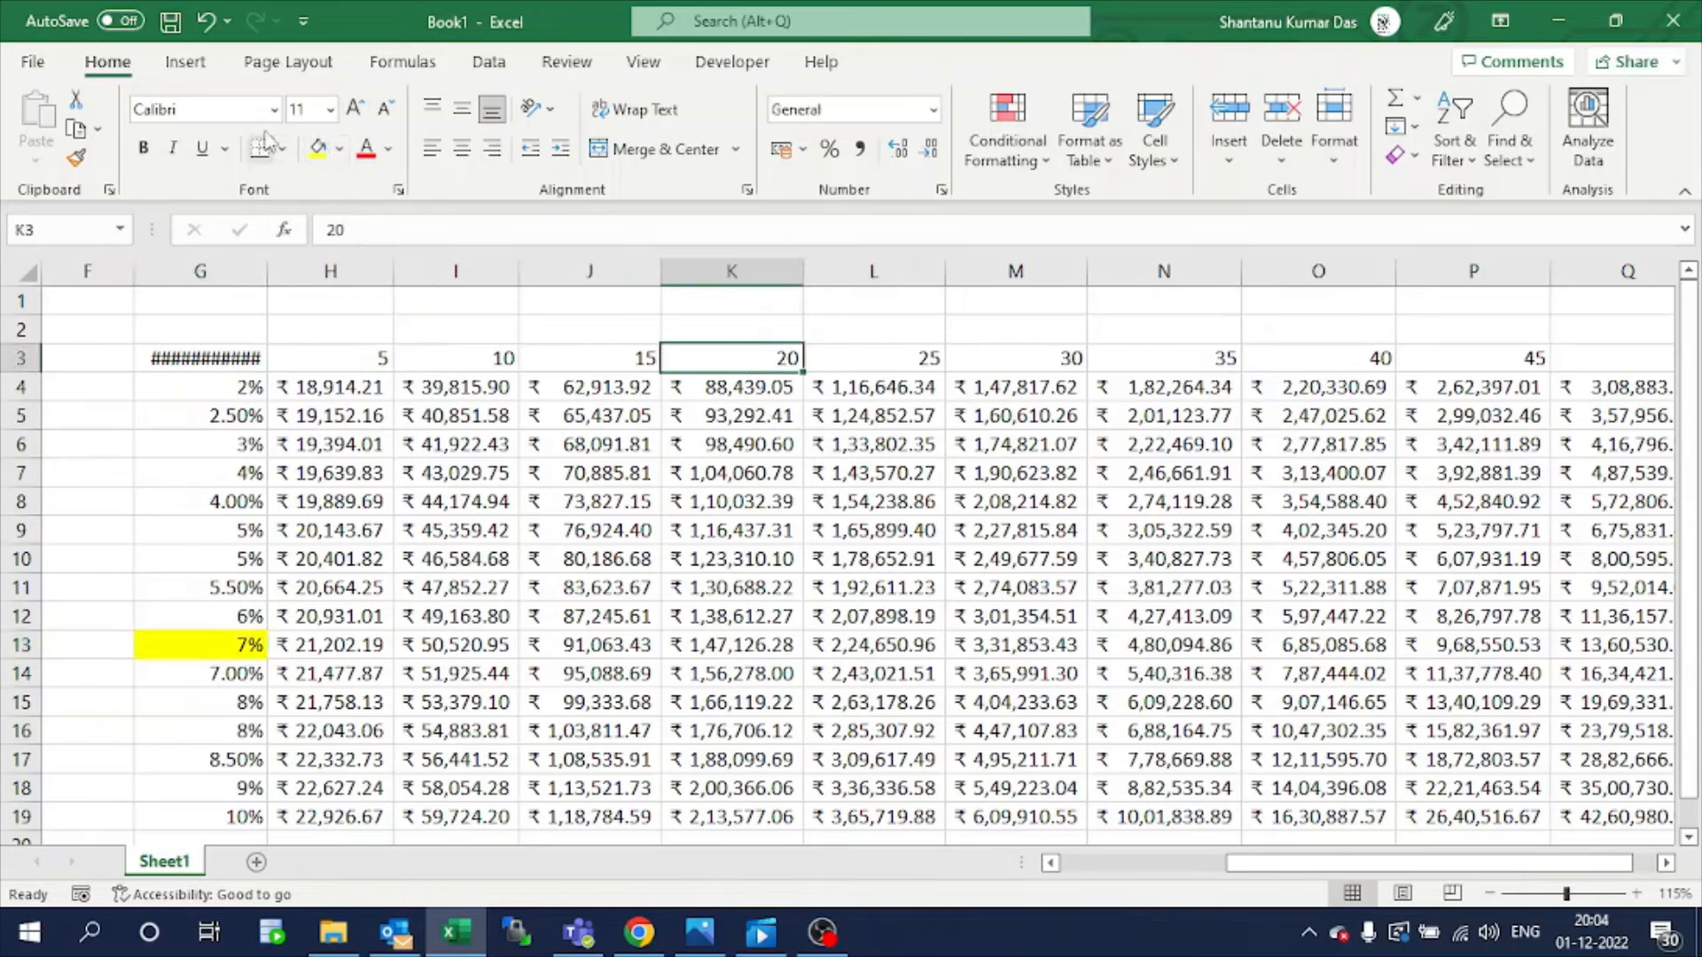
pyautogui.click(319, 150)
pyautogui.click(695, 648)
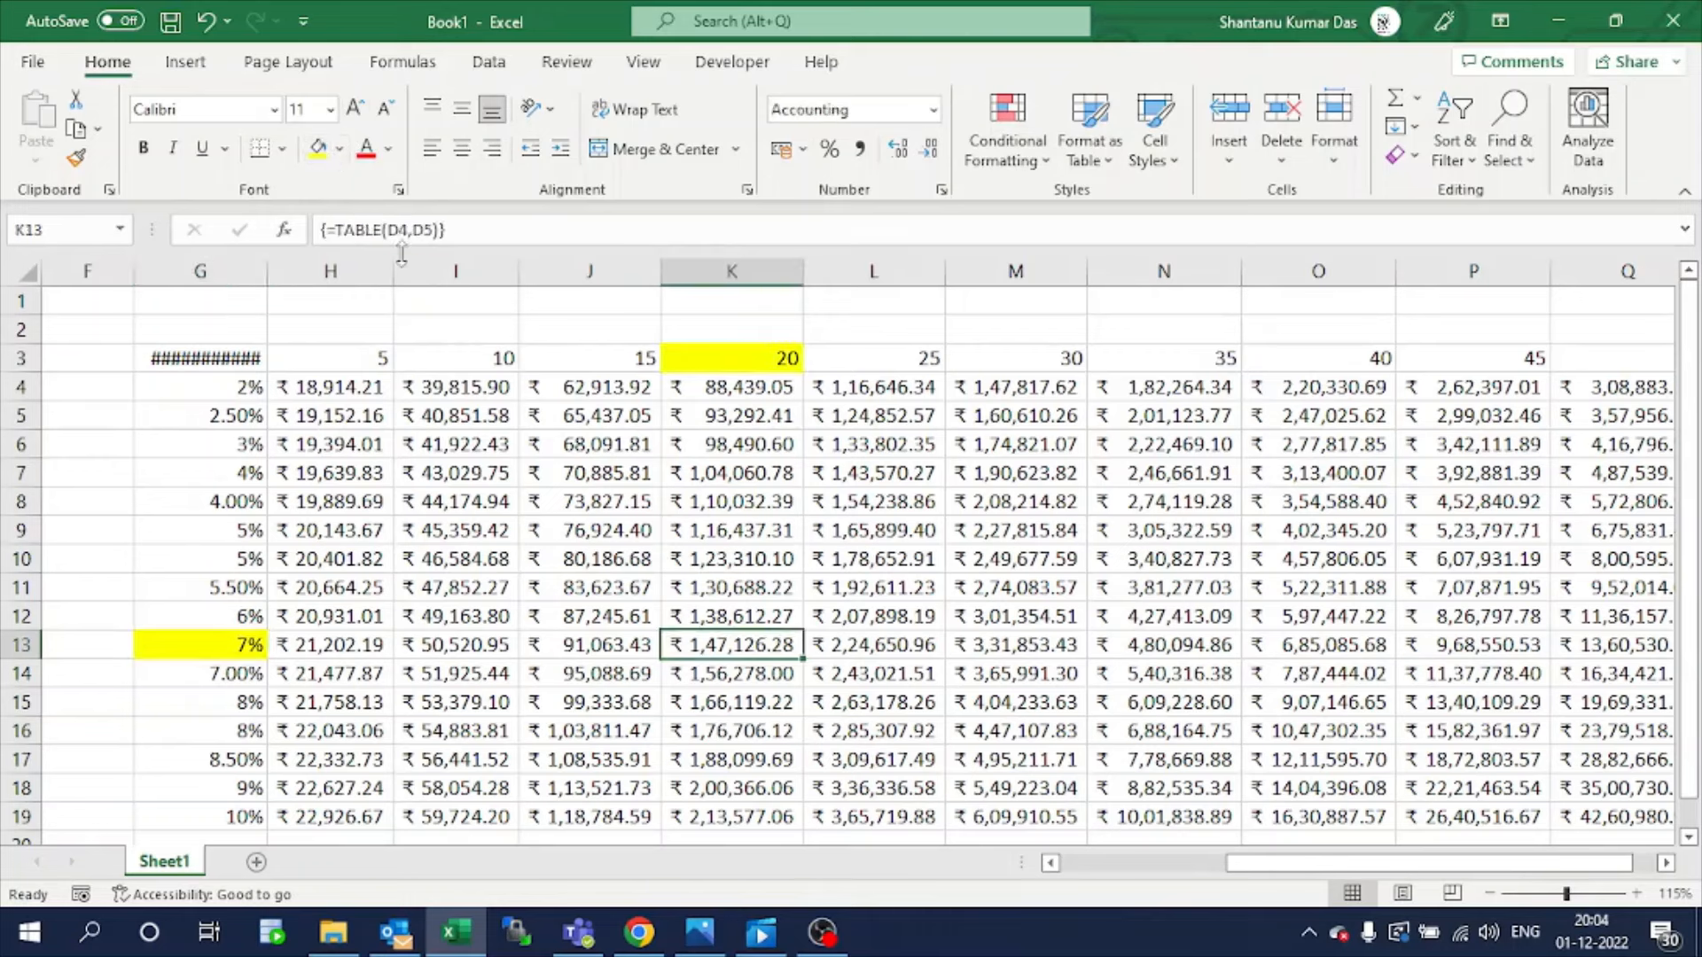
pyautogui.click(317, 156)
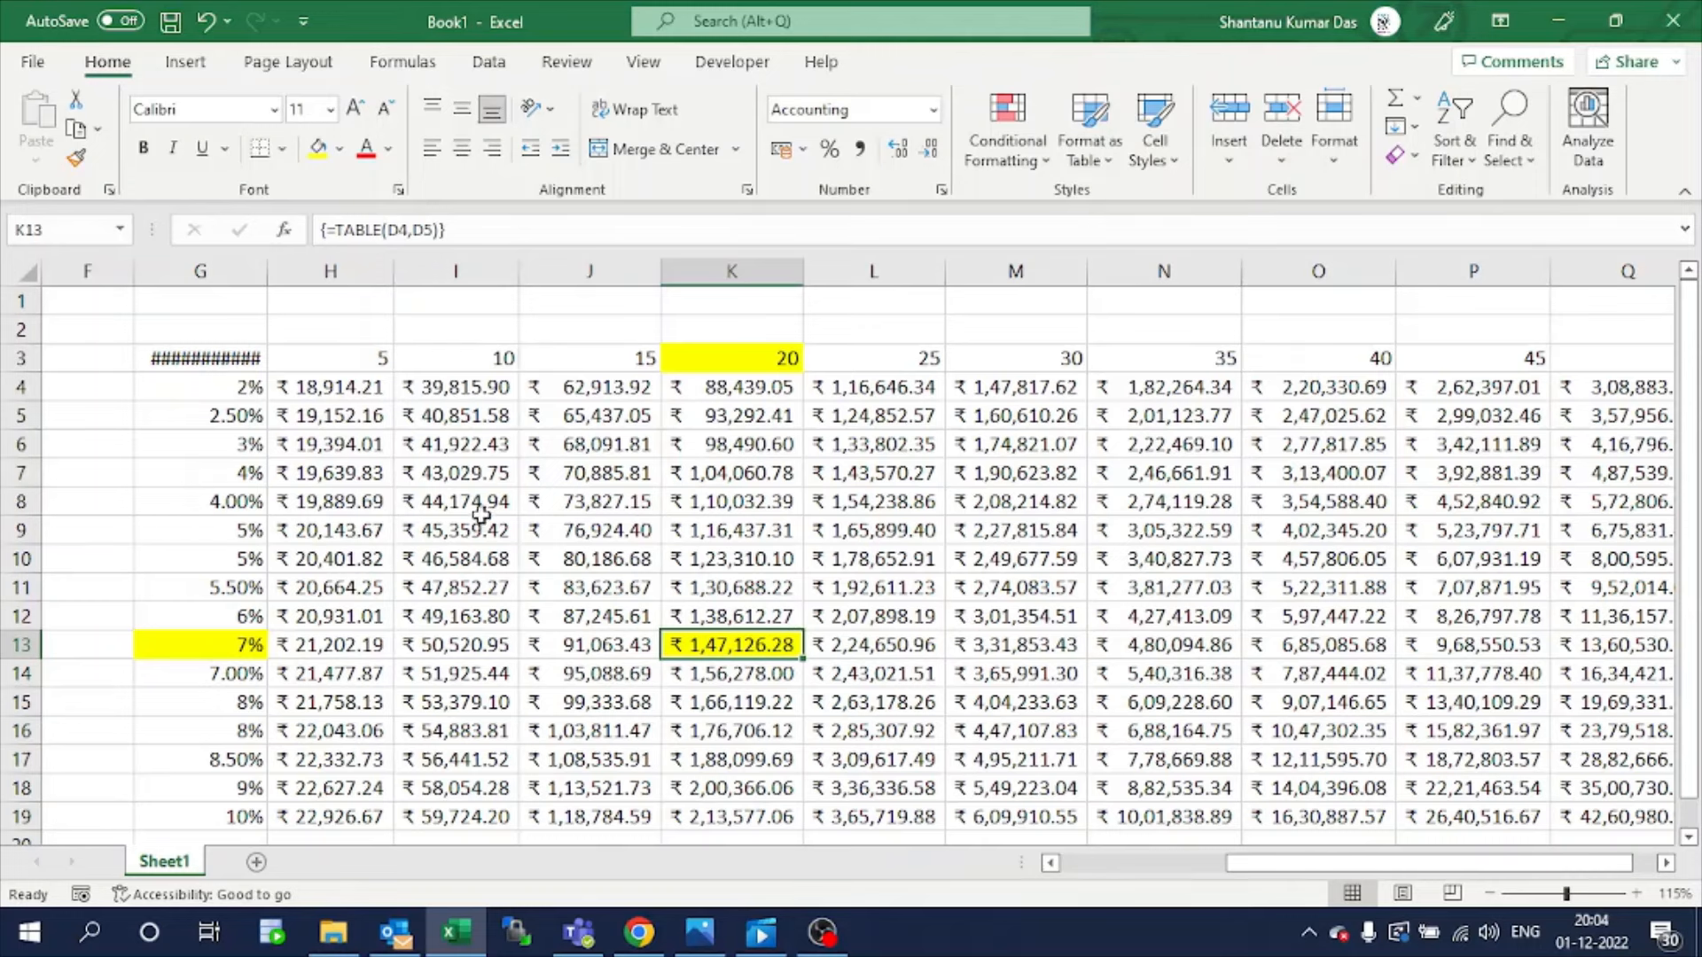
# Apply a custom number format to corner cell G3 consisting of a money bag emoji in double quotes.
pyautogui.scroll(-1, 480, 514)
pyautogui.scroll(-1, 483, 508)
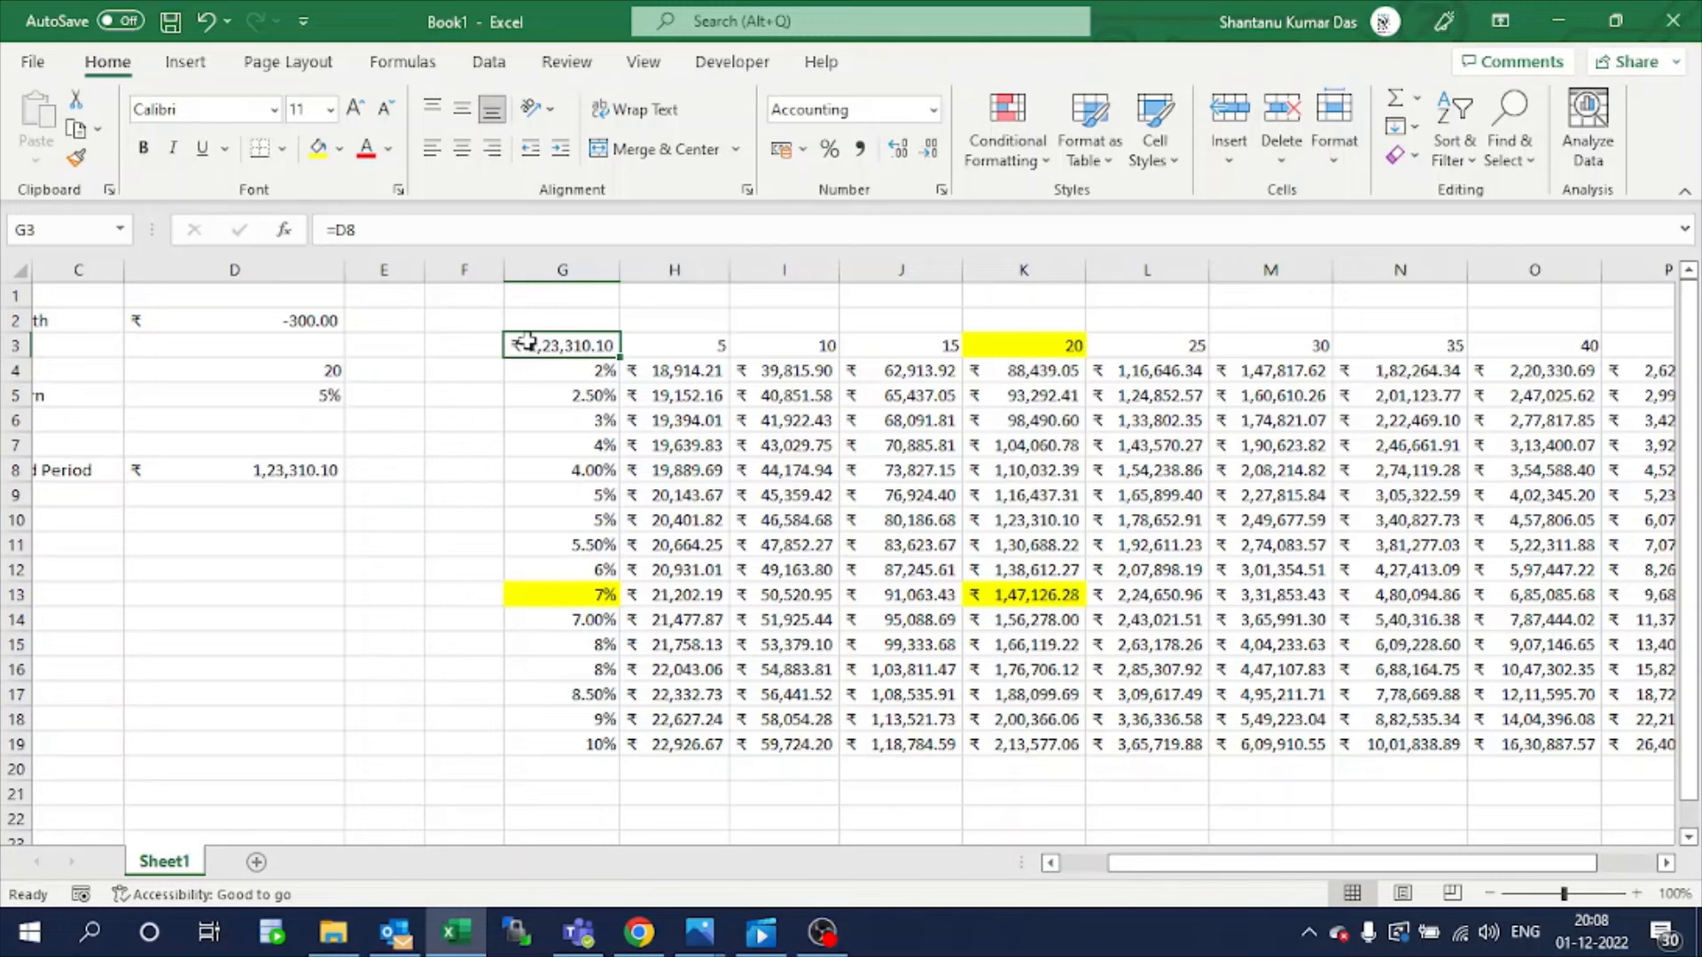
pyautogui.rightClick(576, 348)
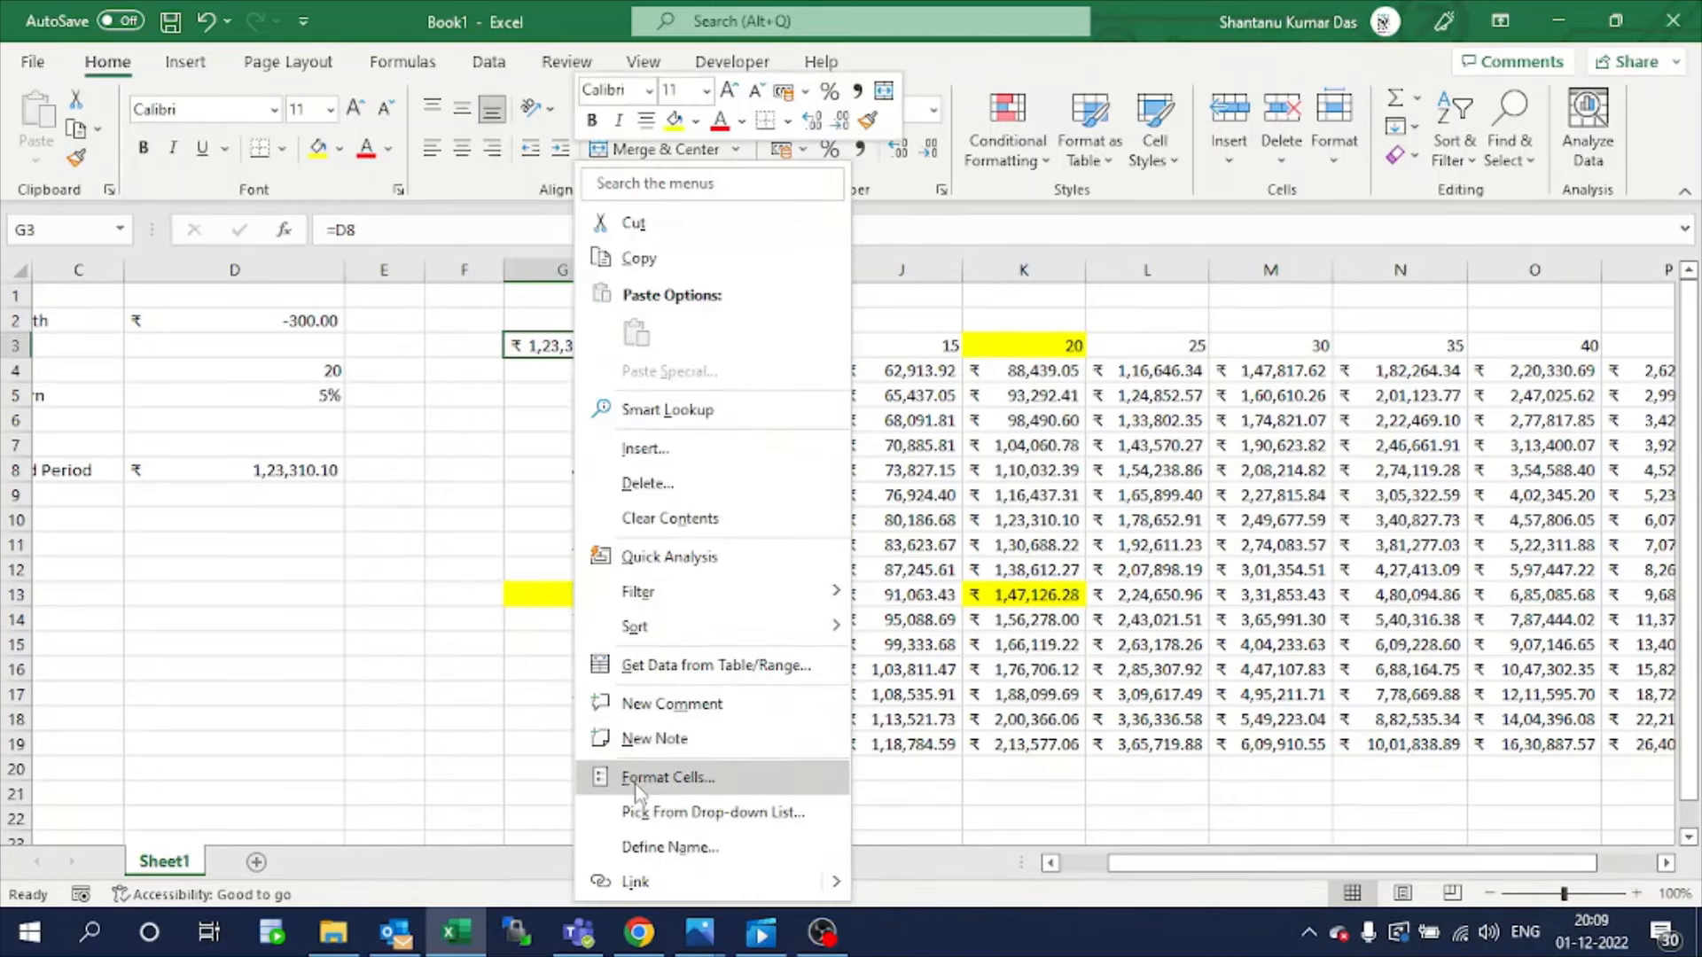
pyautogui.click(661, 778)
pyautogui.click(355, 590)
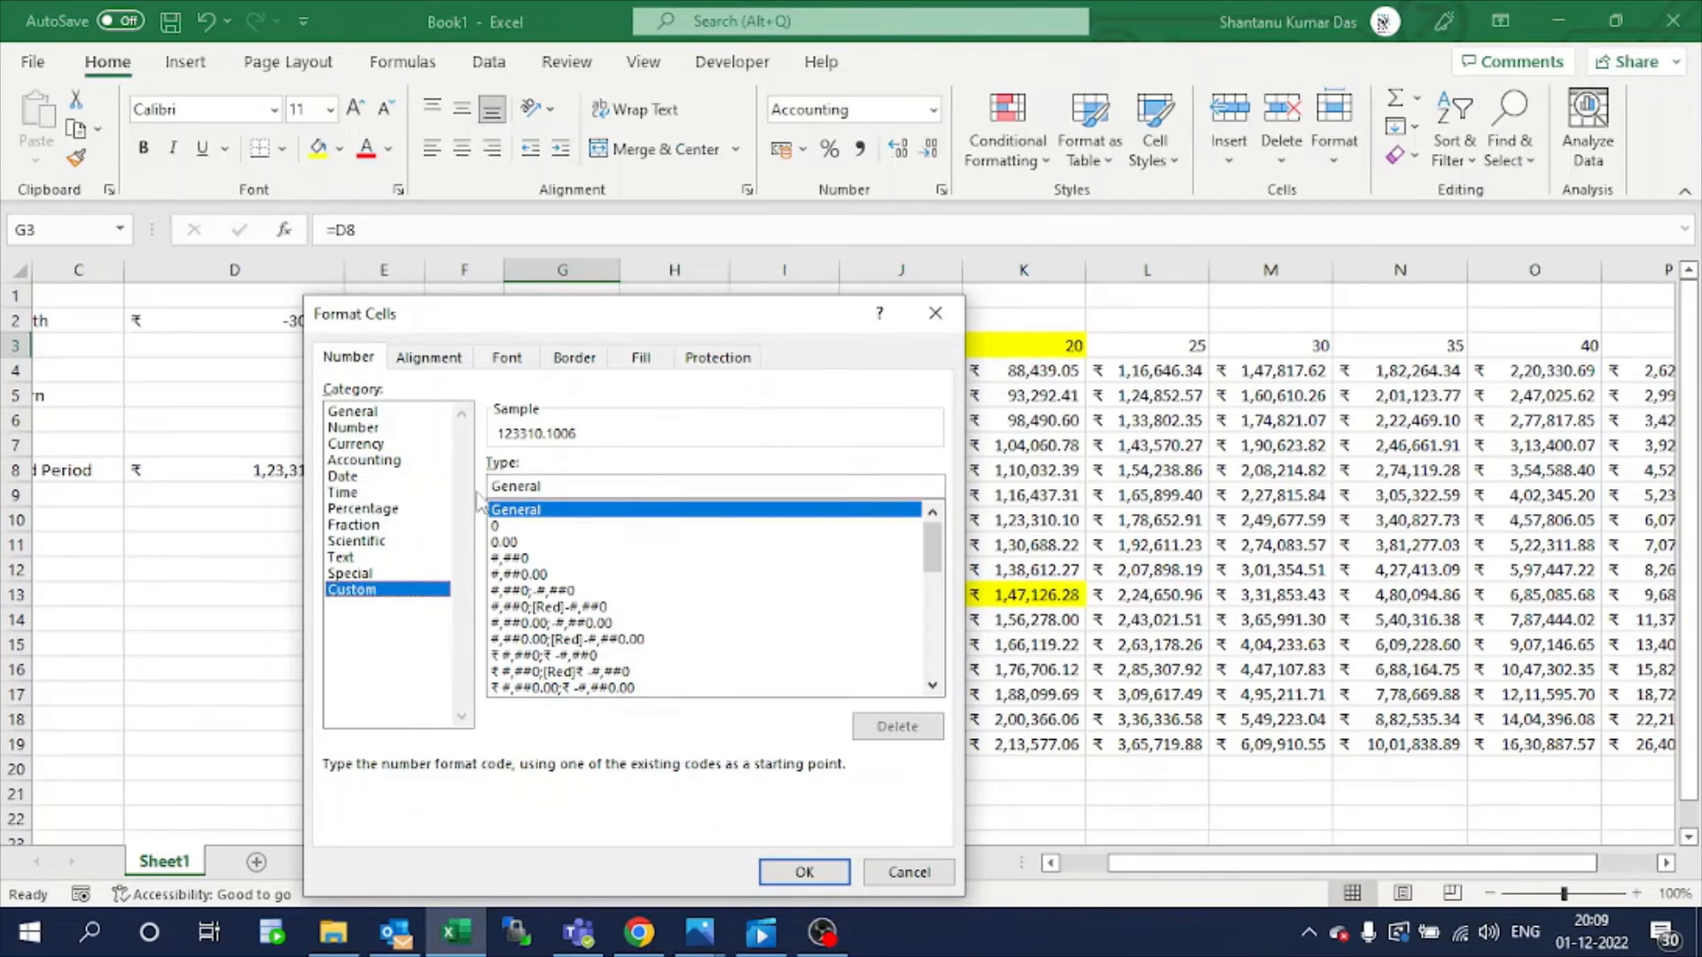
pyautogui.moveTo(548, 483); pyautogui.dragTo(477, 480)
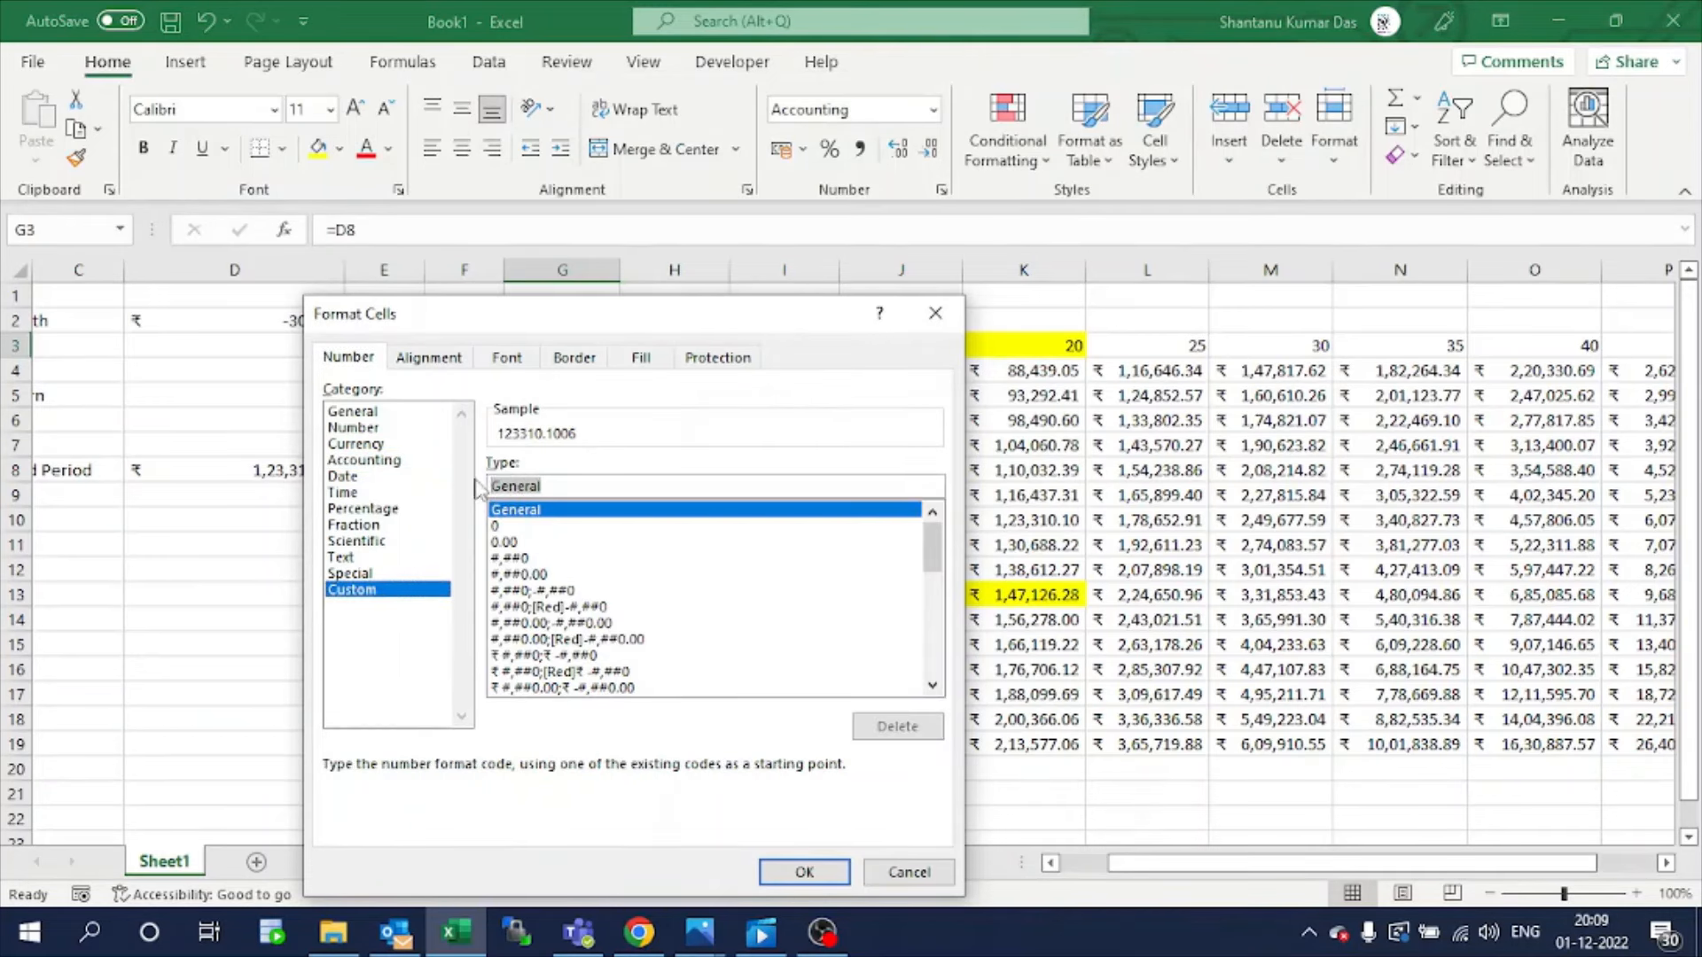
pyautogui.write('"')
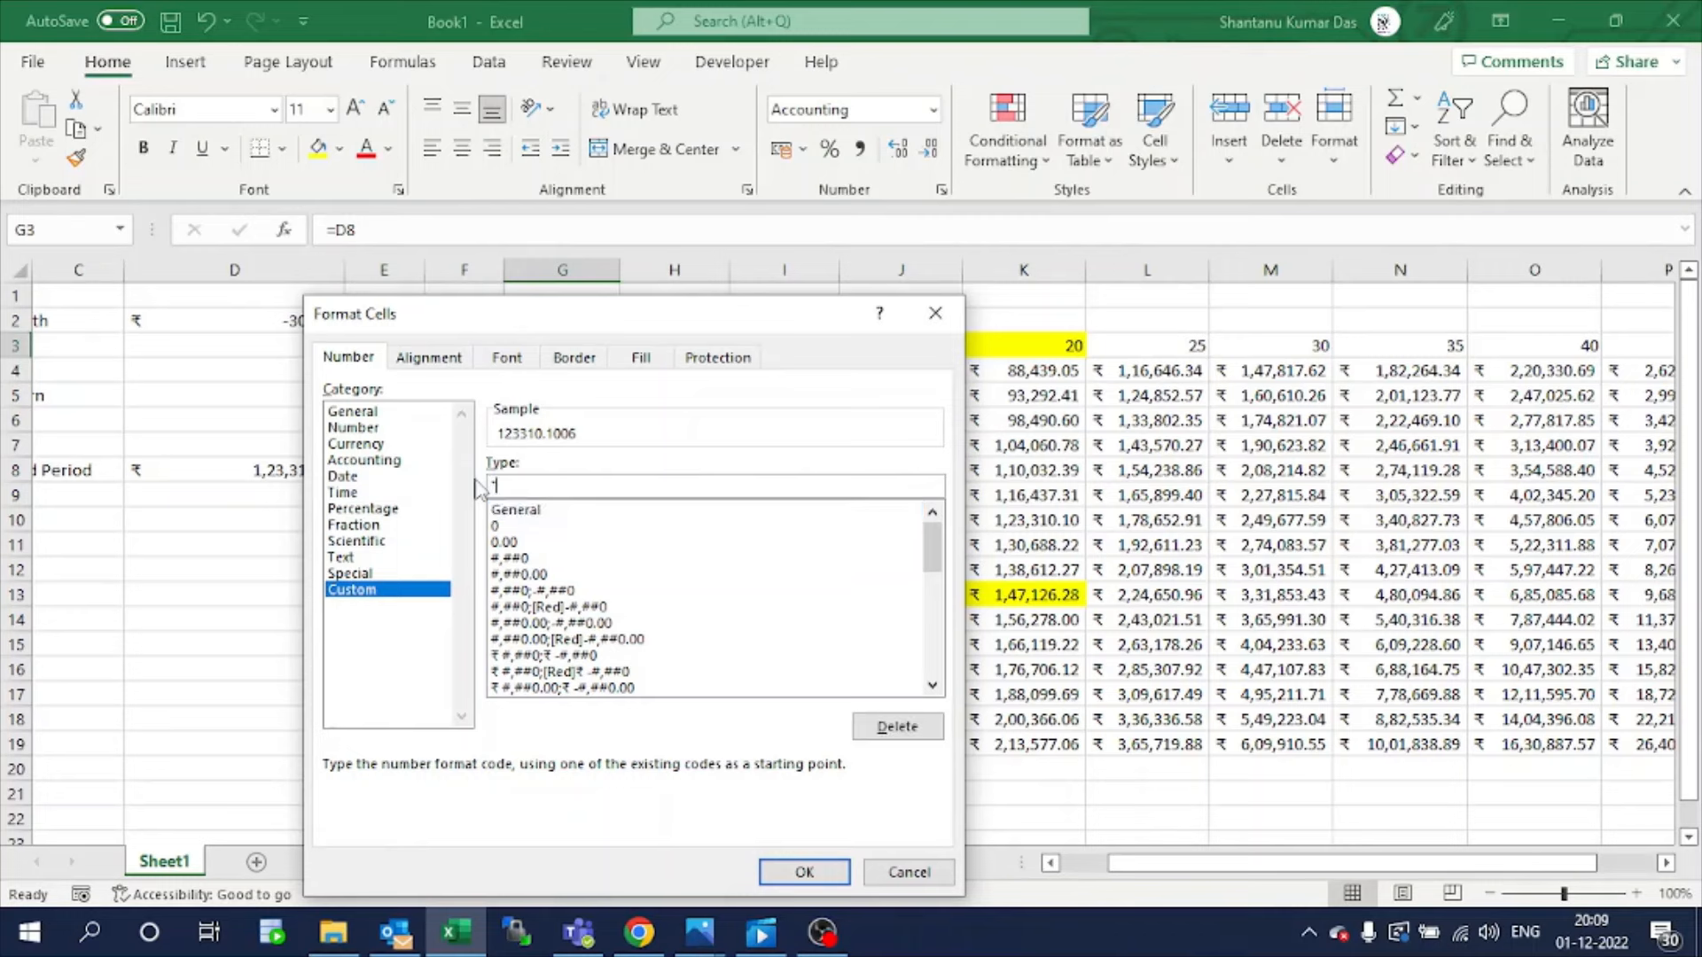
pyautogui.press('super+period')
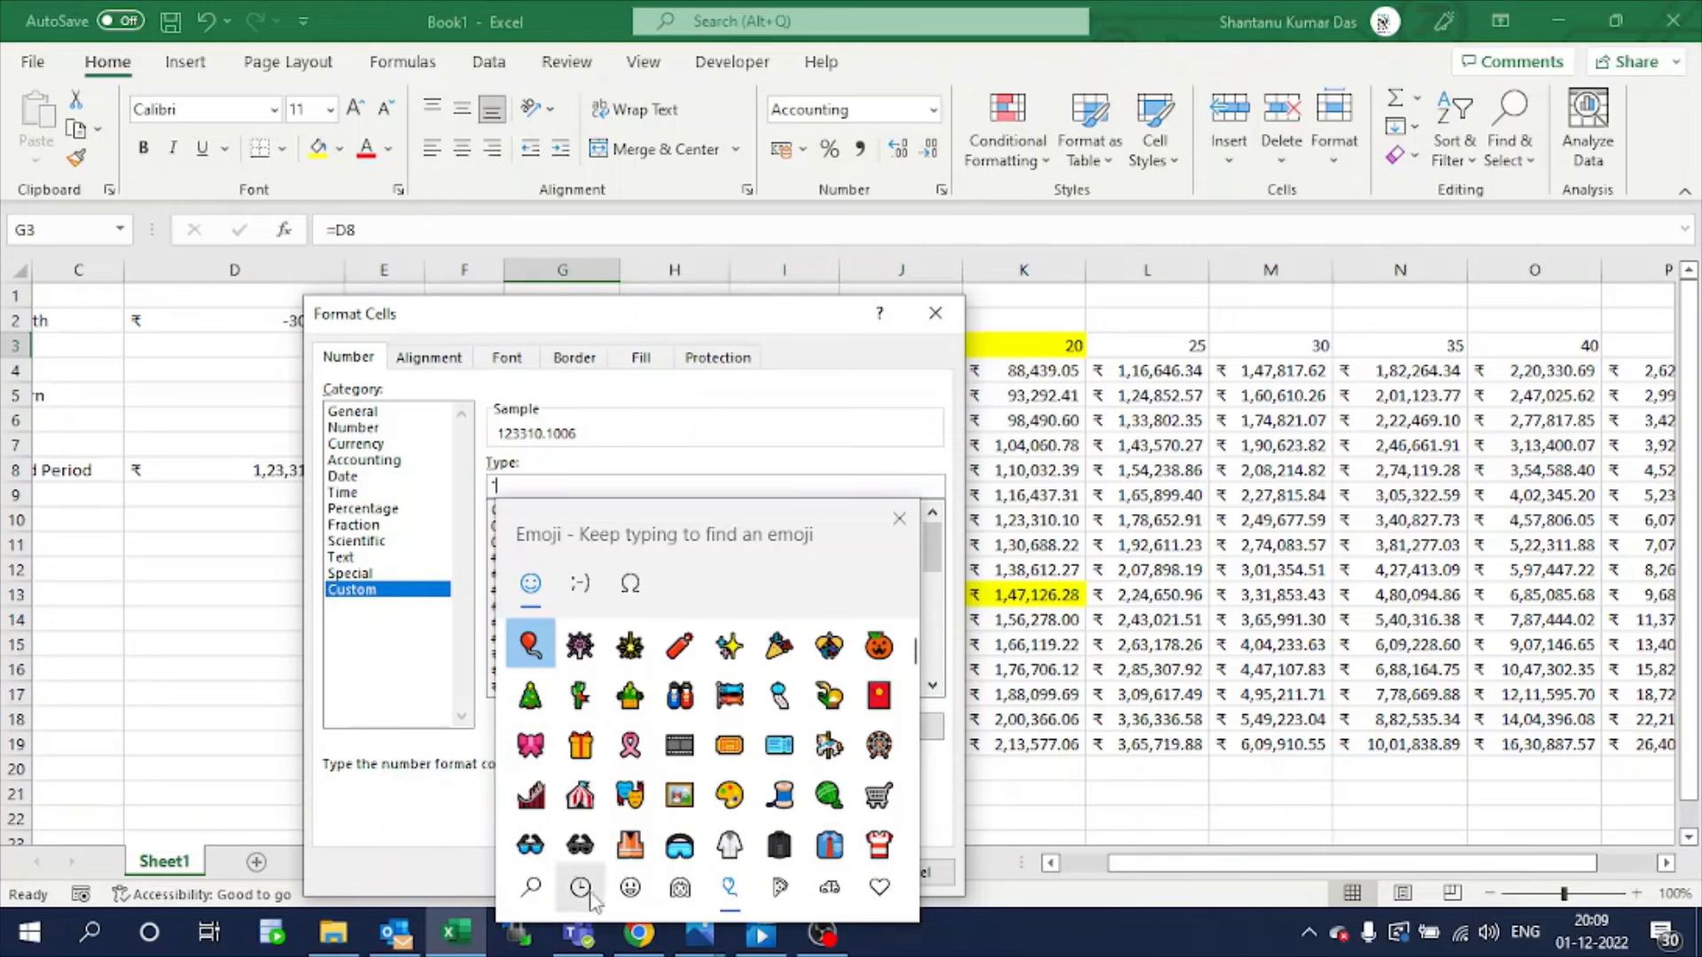
pyautogui.click(581, 889)
pyautogui.click(530, 646)
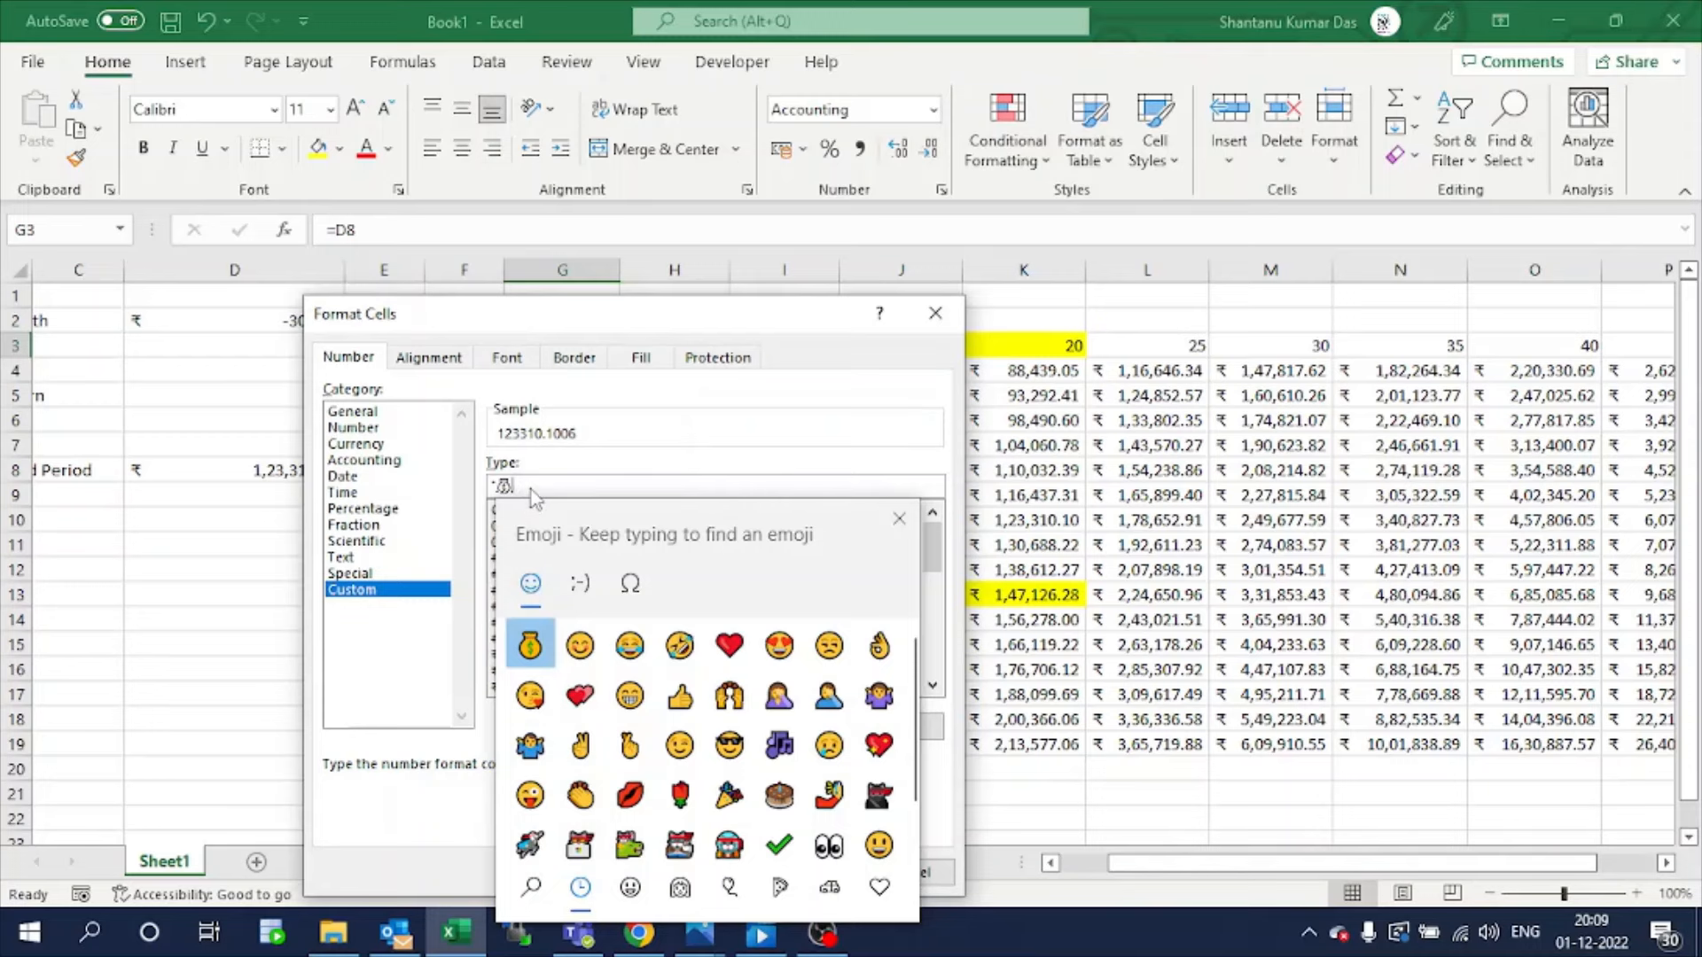
pyautogui.write('"')
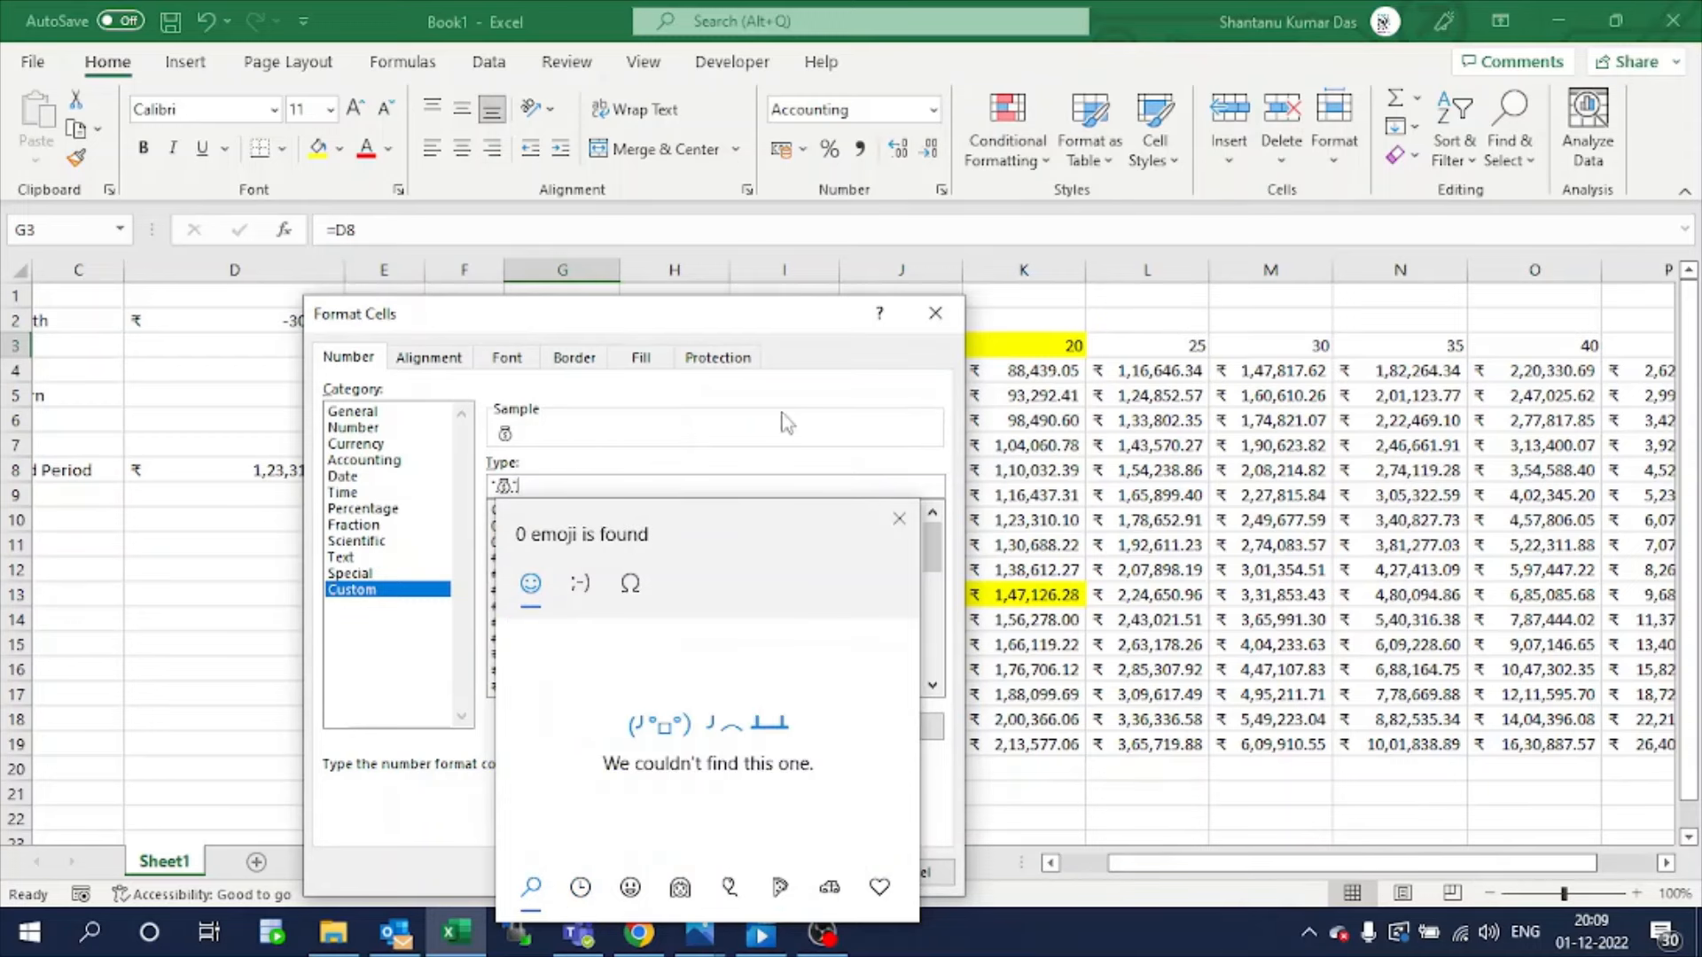
pyautogui.press('Escape')
pyautogui.click(802, 873)
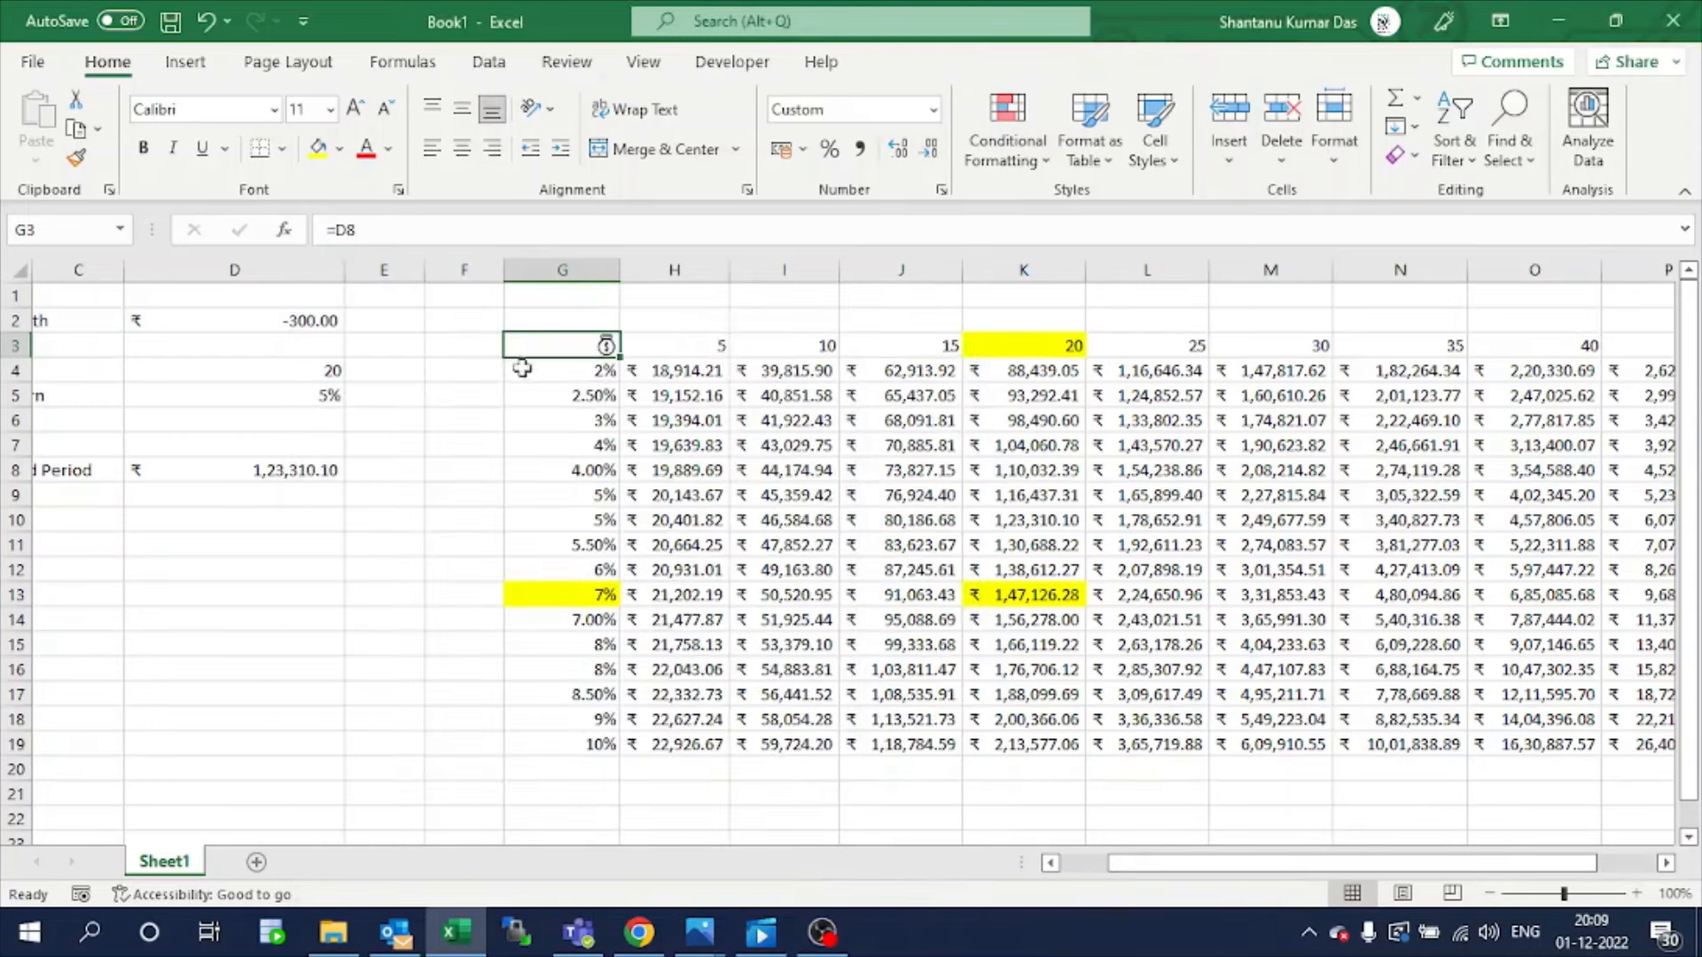
# Enlarge the money bag in G3 to font size 22 and set its font colour to orange.
pyautogui.click(357, 110)
pyautogui.click(357, 110)
pyautogui.click(357, 110)
pyautogui.click(356, 110)
pyautogui.click(356, 110)
pyautogui.click(357, 110)
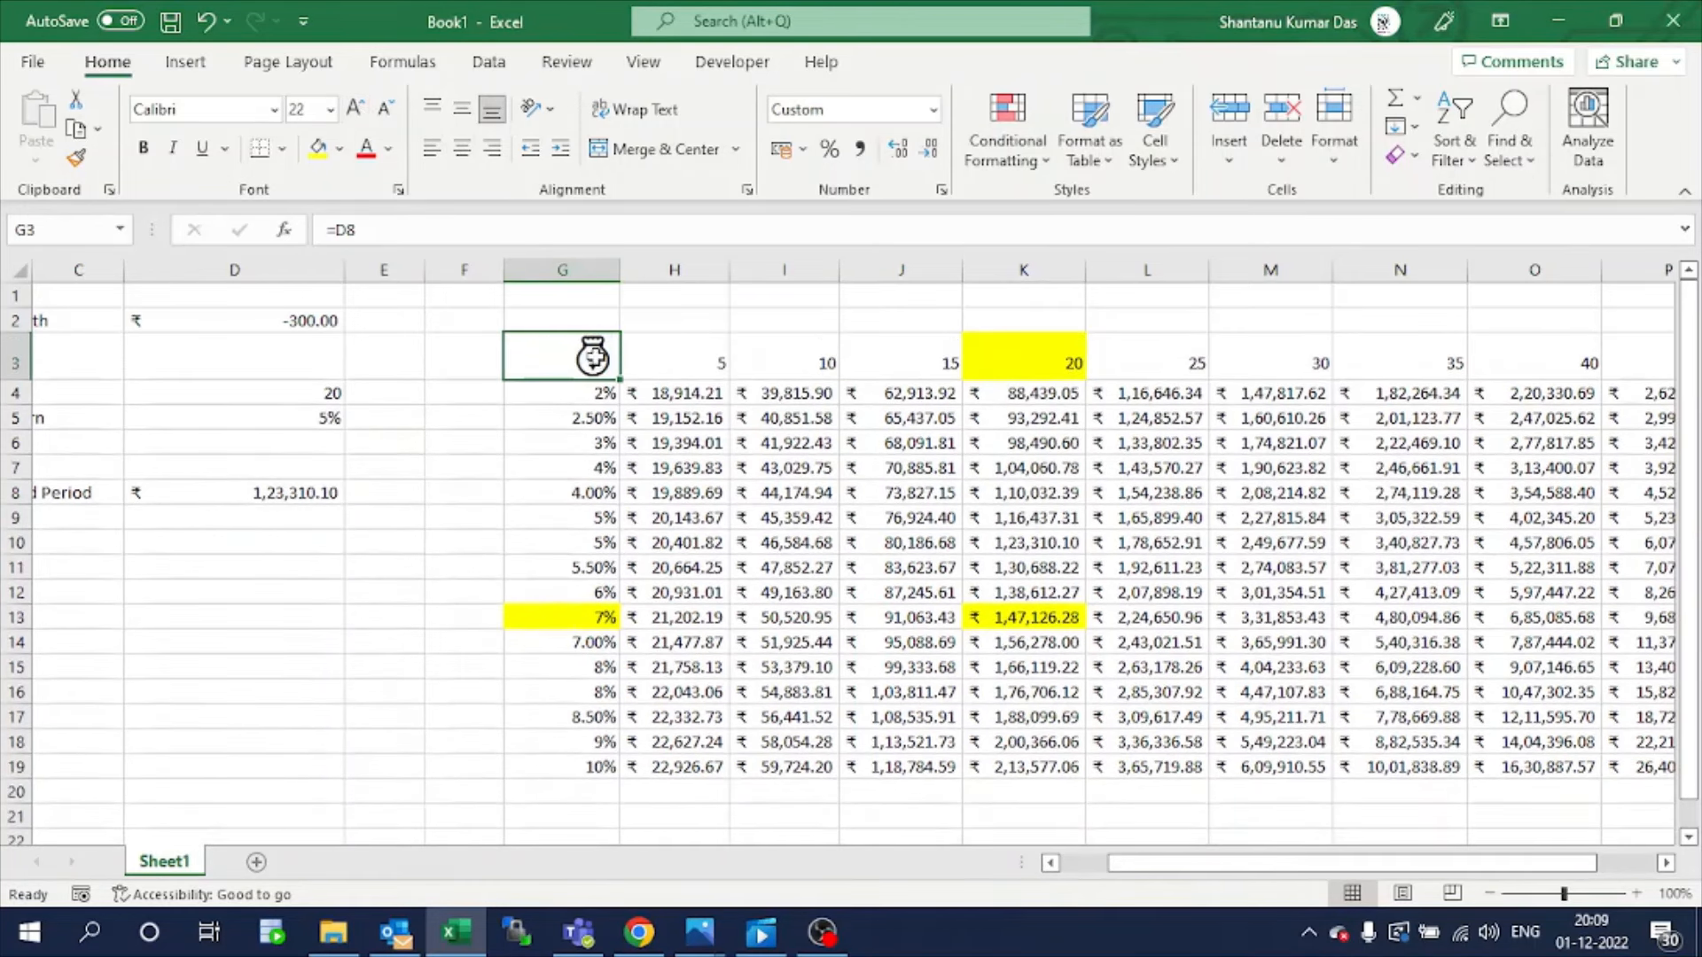
pyautogui.click(388, 149)
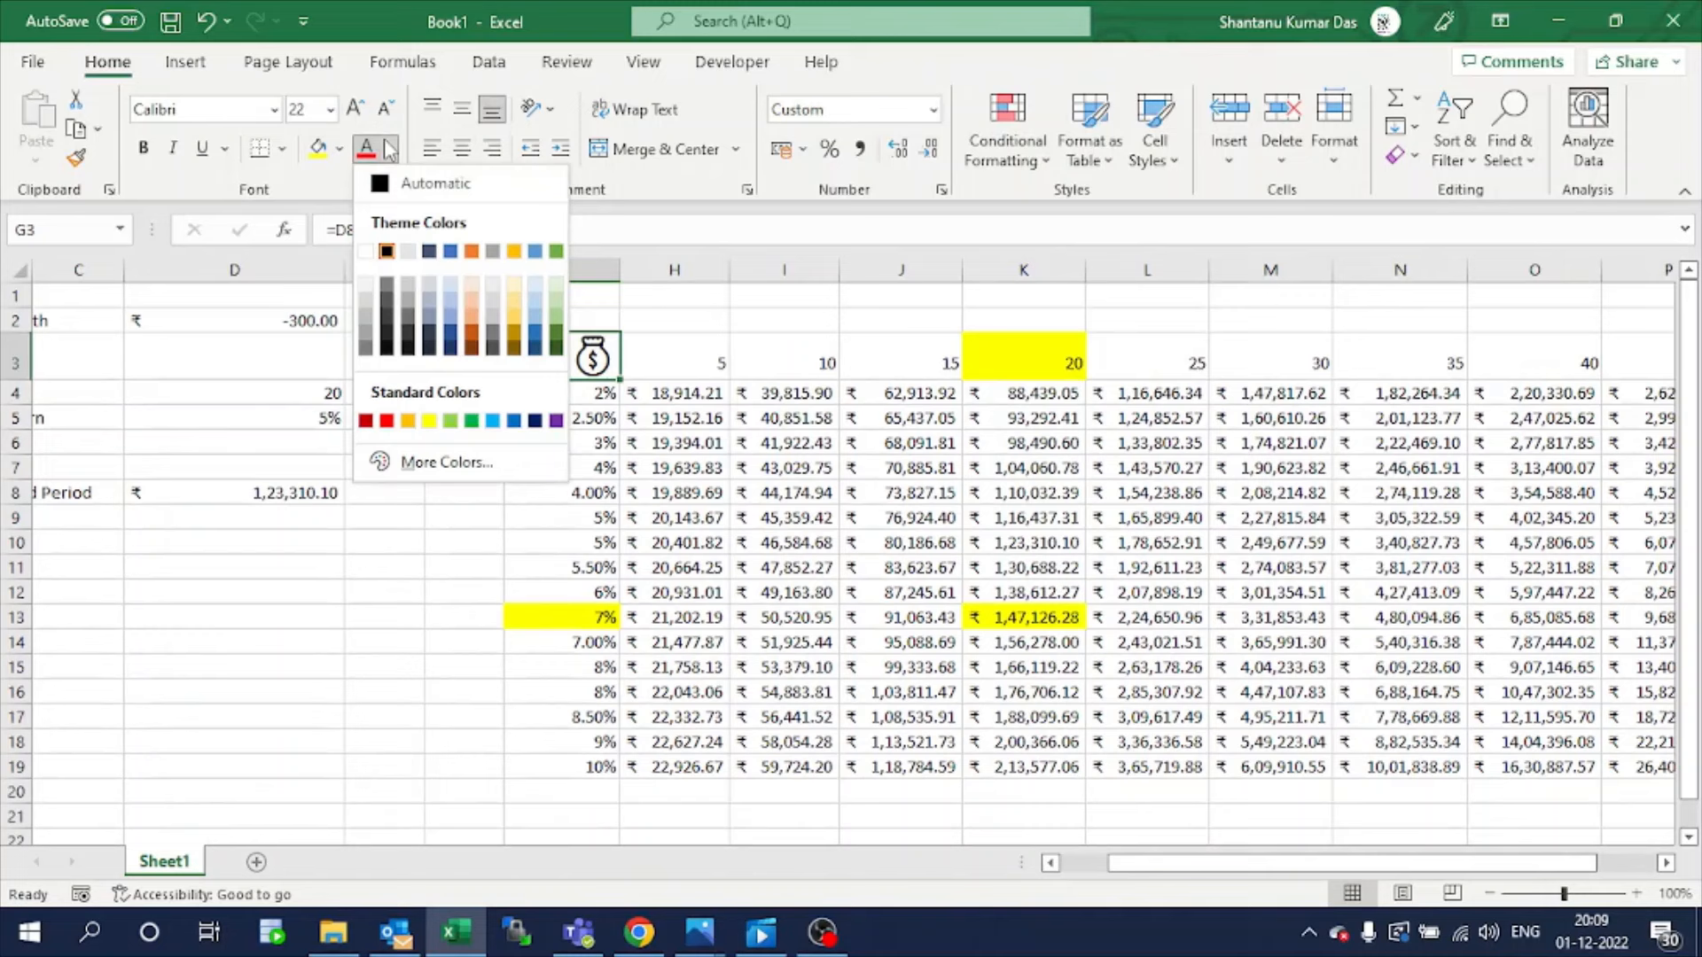
pyautogui.click(472, 251)
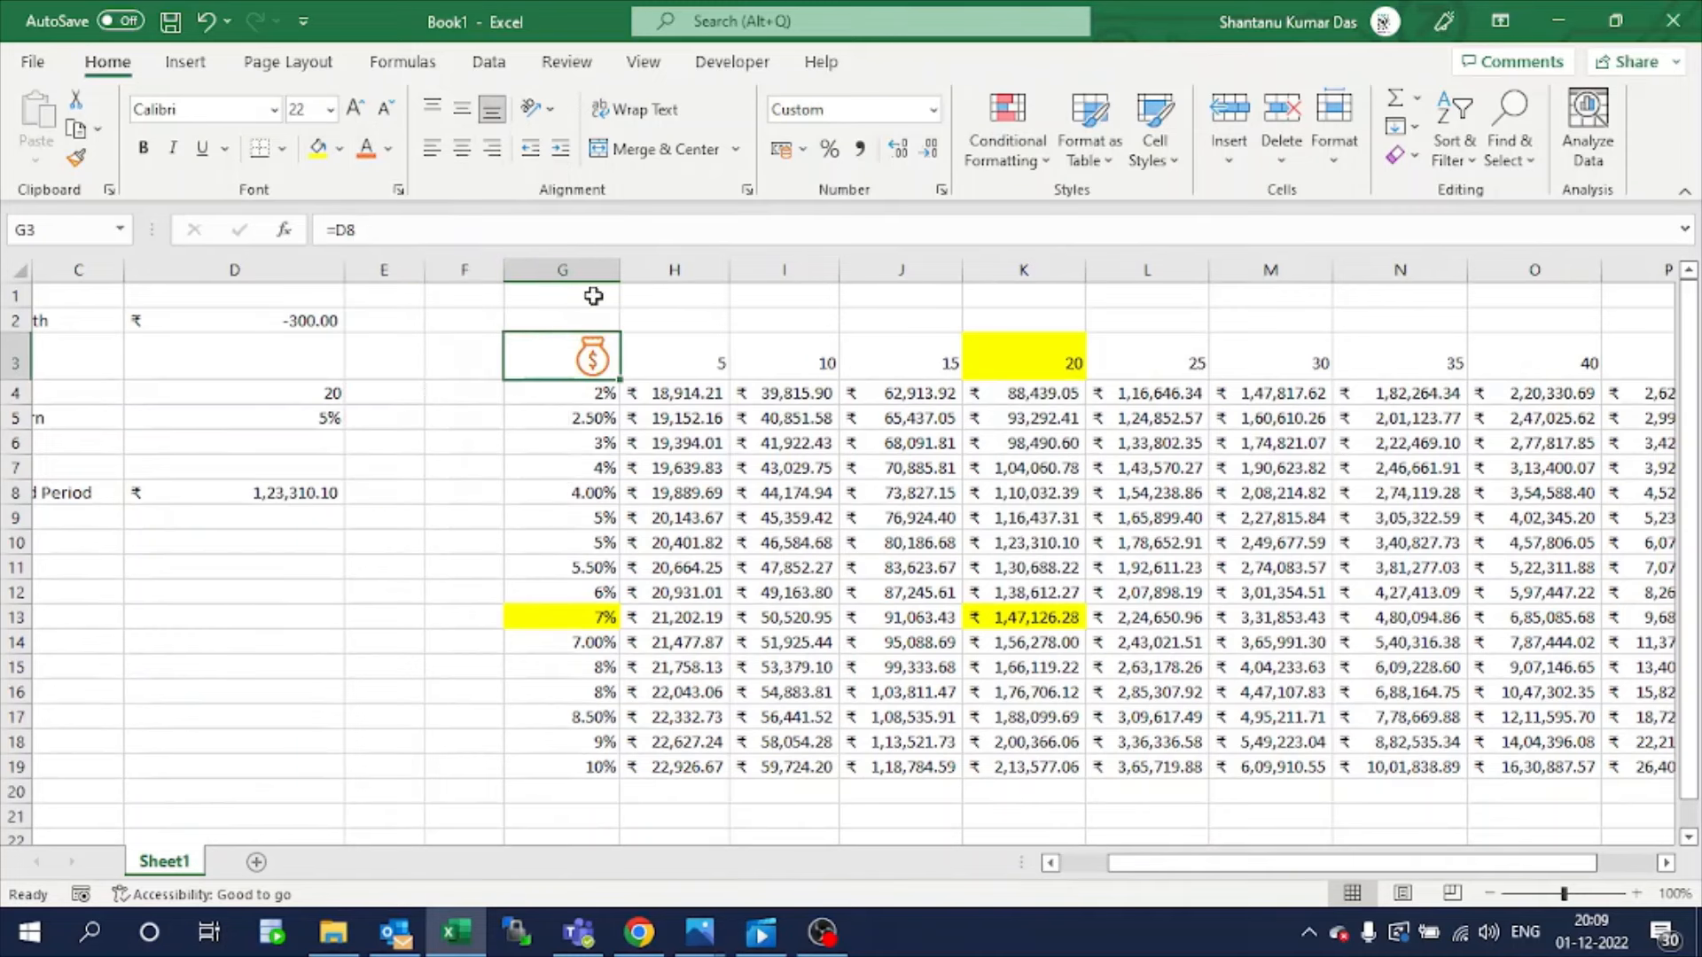
pyautogui.click(785, 303)
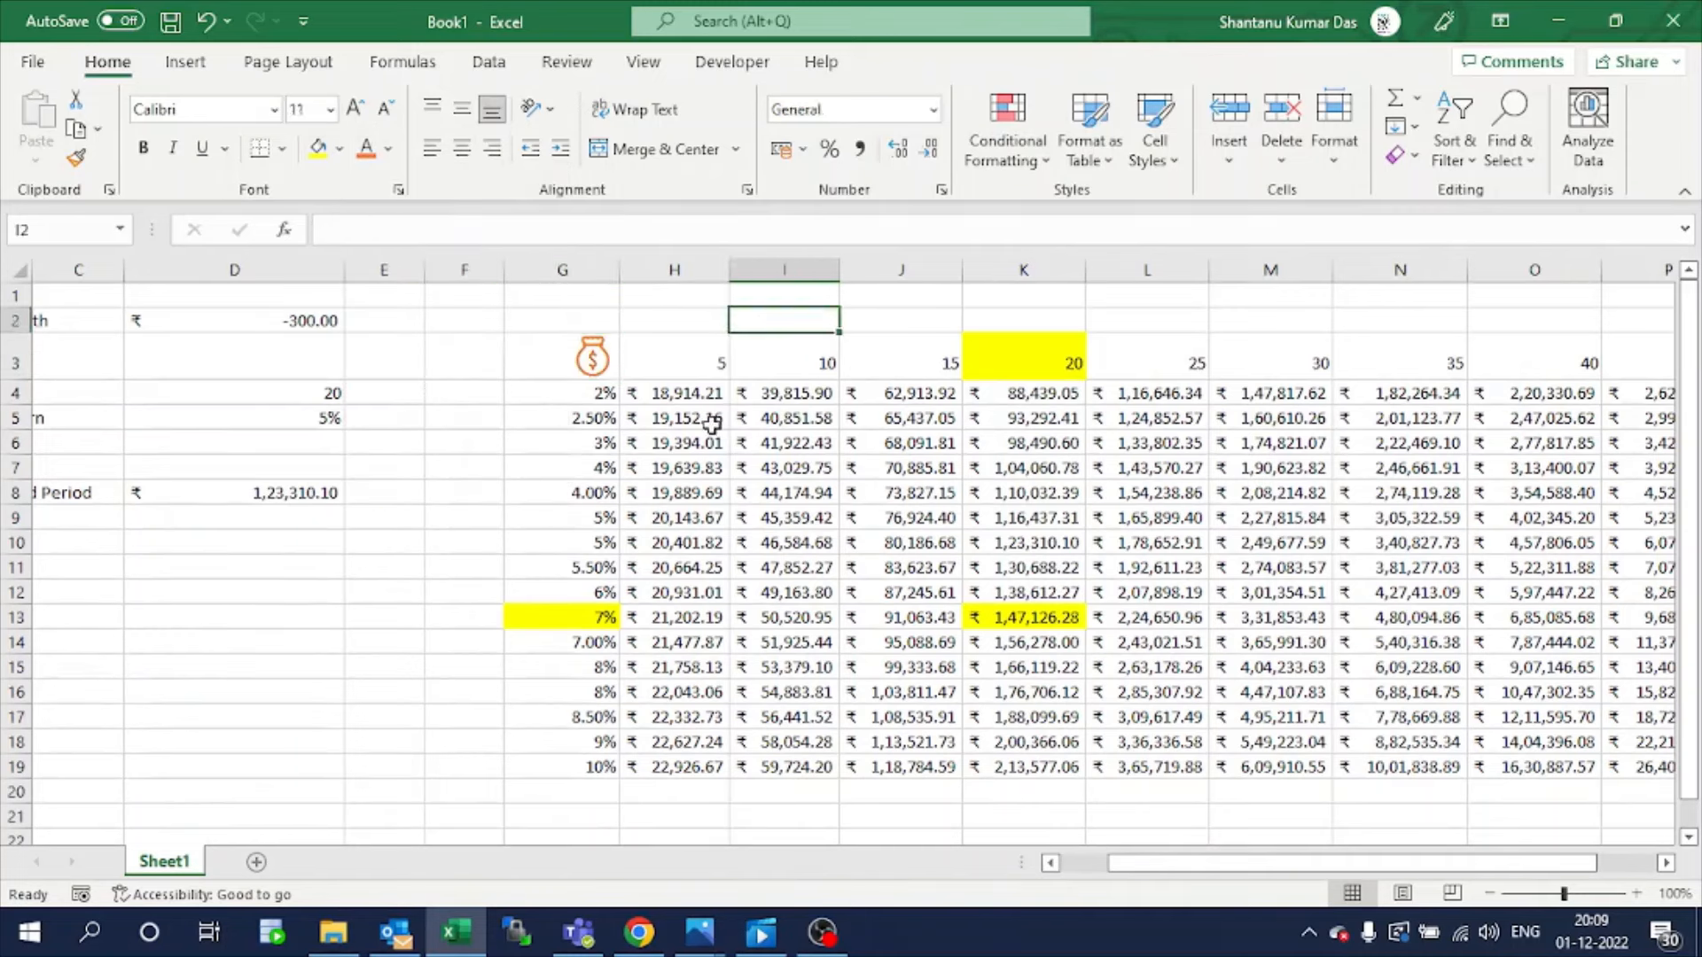